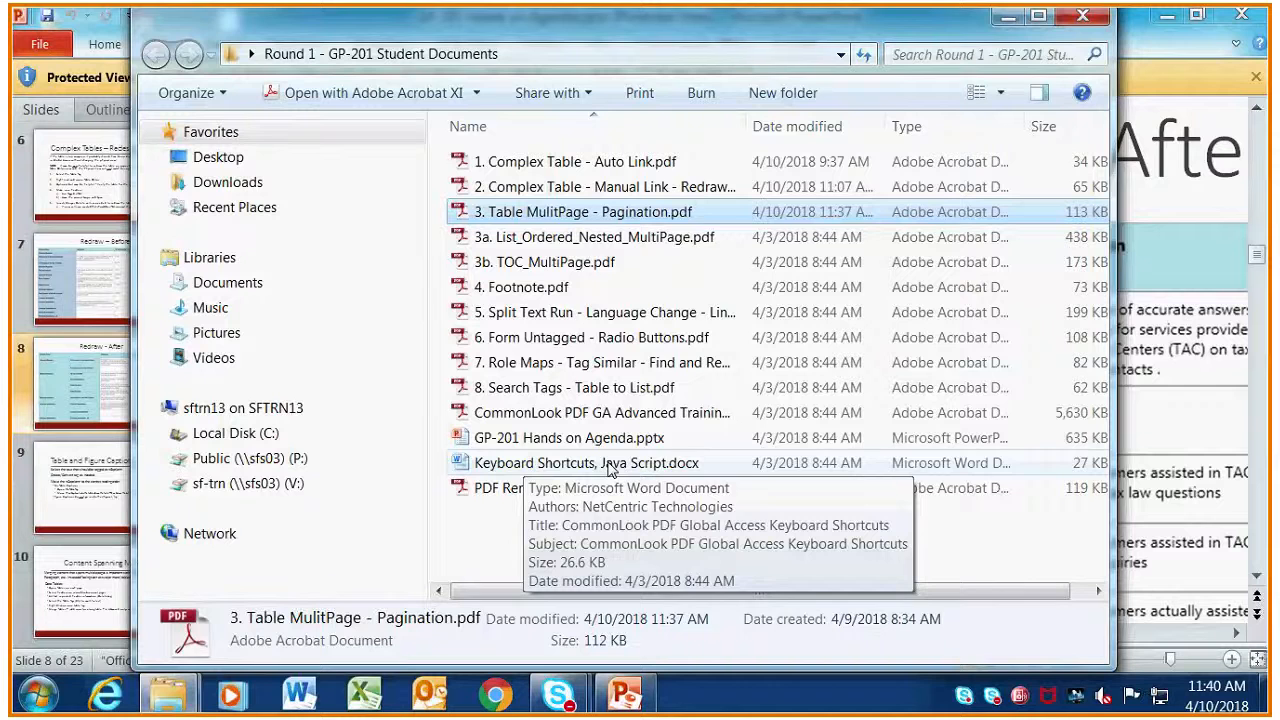
Open Keyboard Shortcuts, Java Script.docx and the form 6. Form Untagged - Radio Buttons.pdf from the student documents folder
{"action": "left_click", "coordinate": [610, 463]}
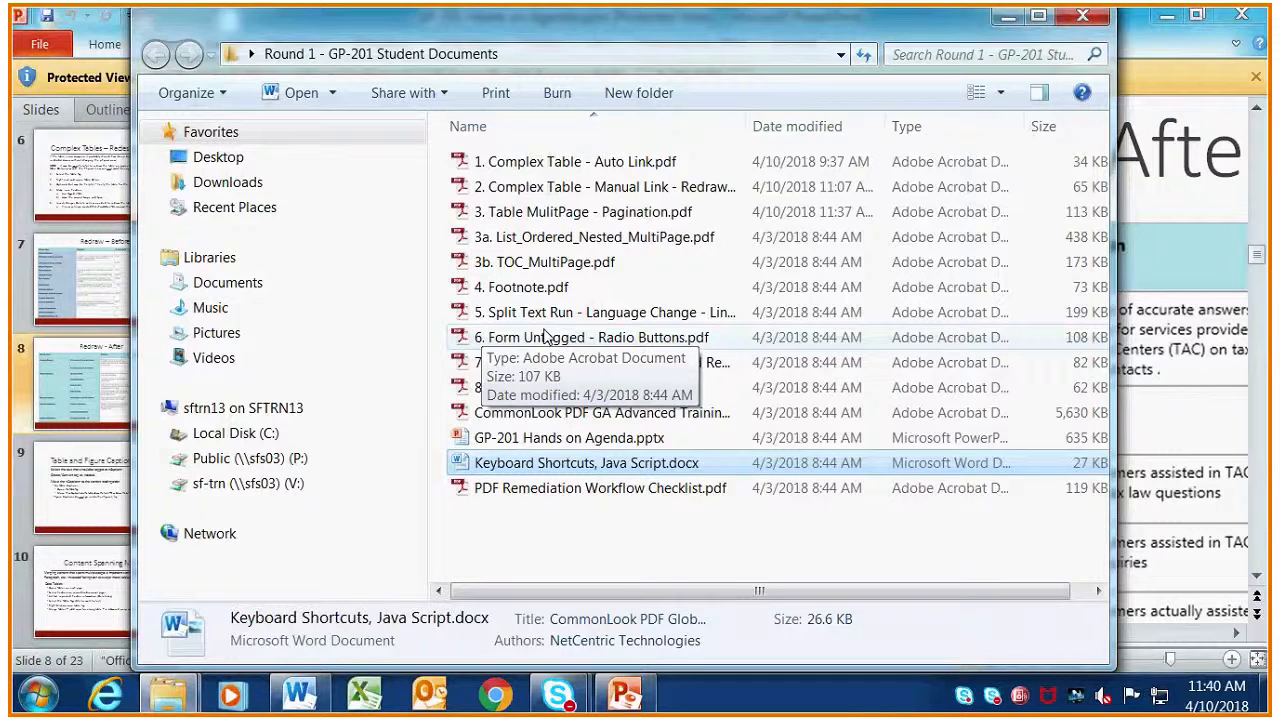
{"action": "double_click", "coordinate": [545, 337]}
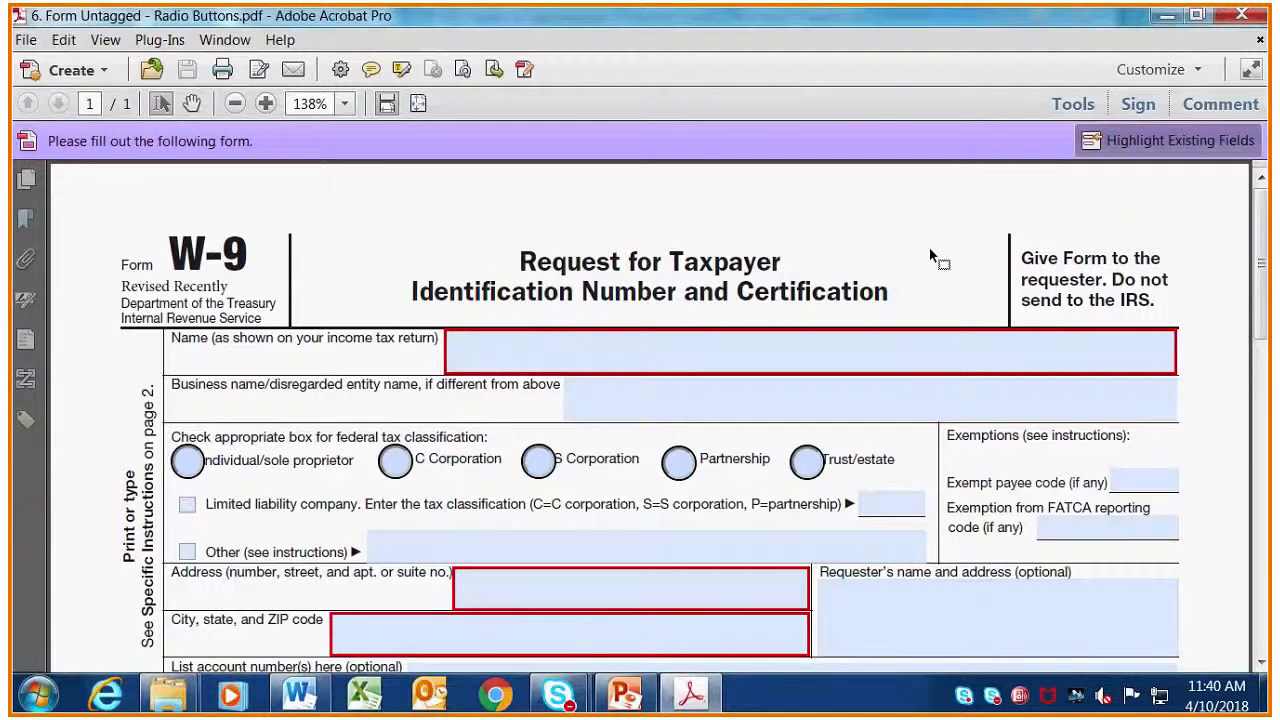
{"action": "scroll", "coordinate": [930, 257], "scroll_direction": "down", "scroll_amount": 1}
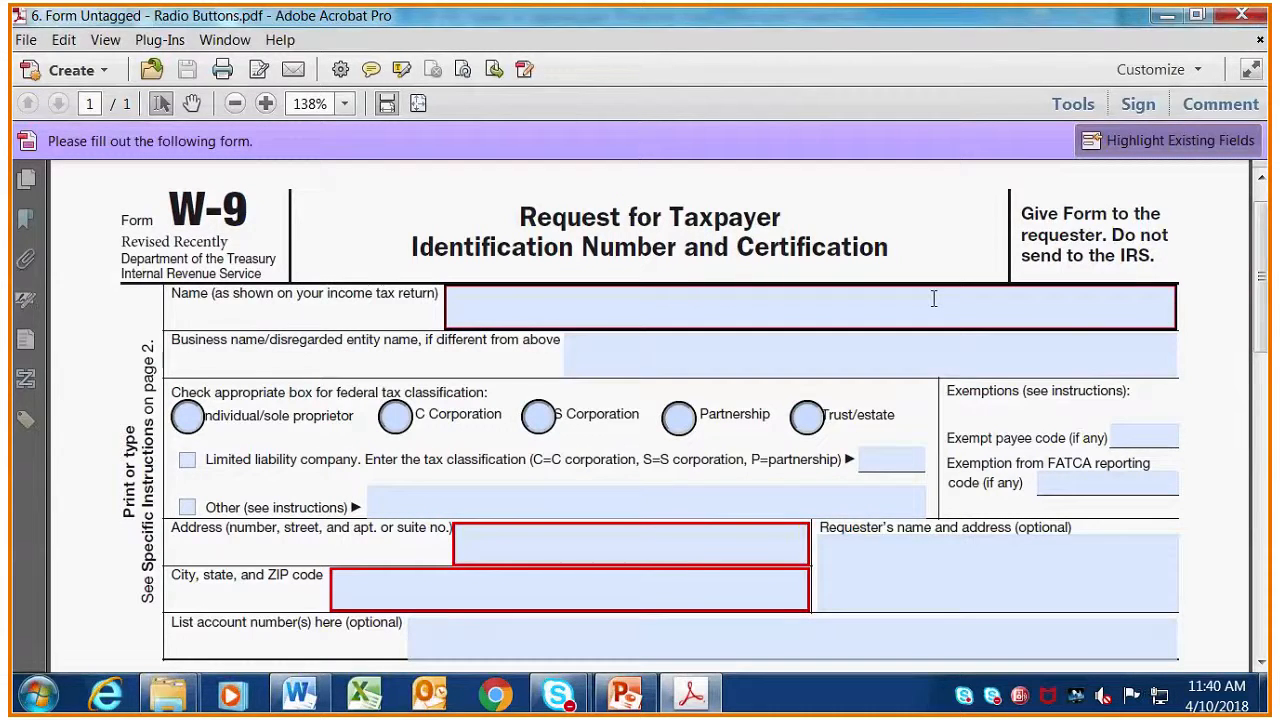
{"action": "scroll", "coordinate": [933, 298], "scroll_direction": "down", "scroll_amount": 1}
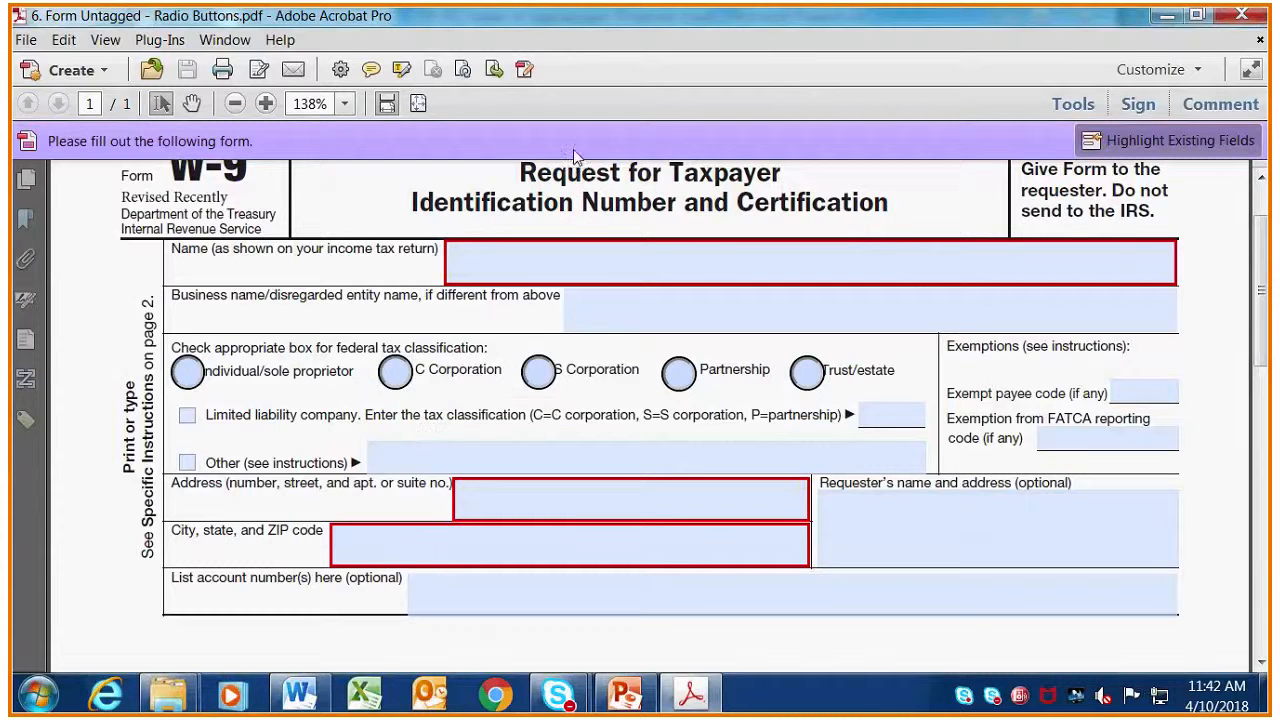
Open the W-9 form for form field editing
{"action": "left_click", "coordinate": [1073, 104]}
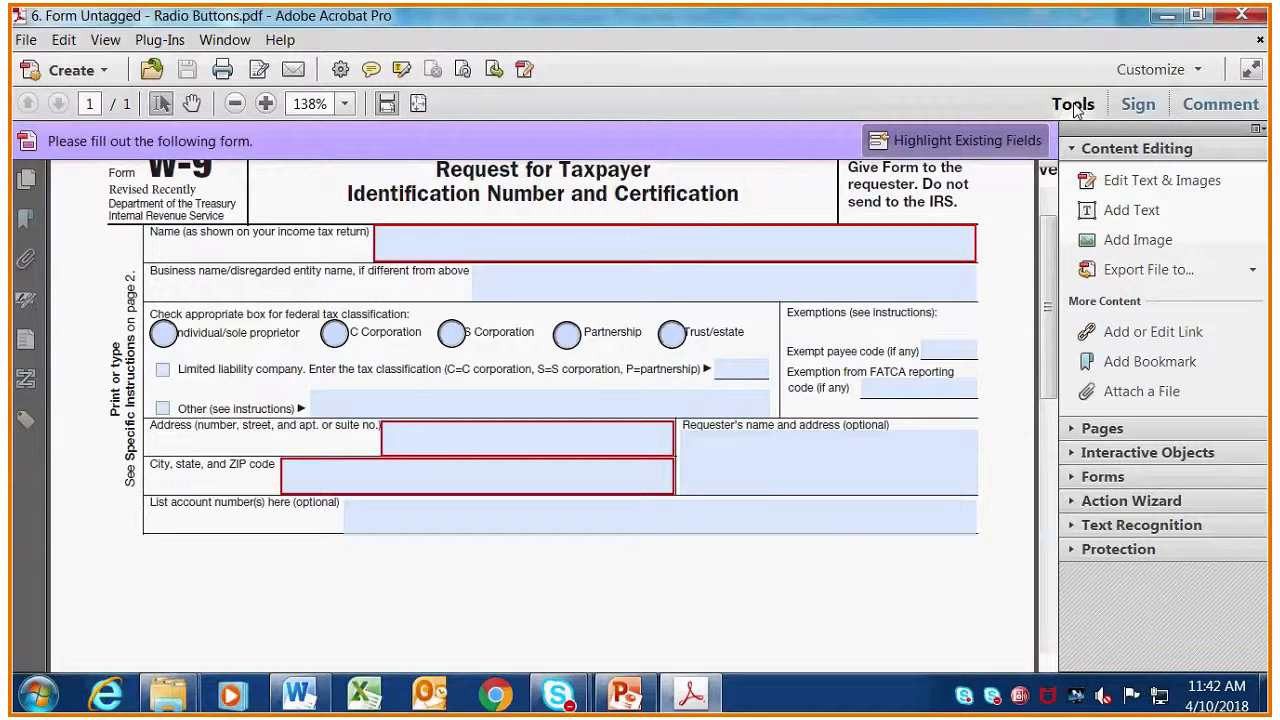
{"action": "left_click", "coordinate": [1073, 149]}
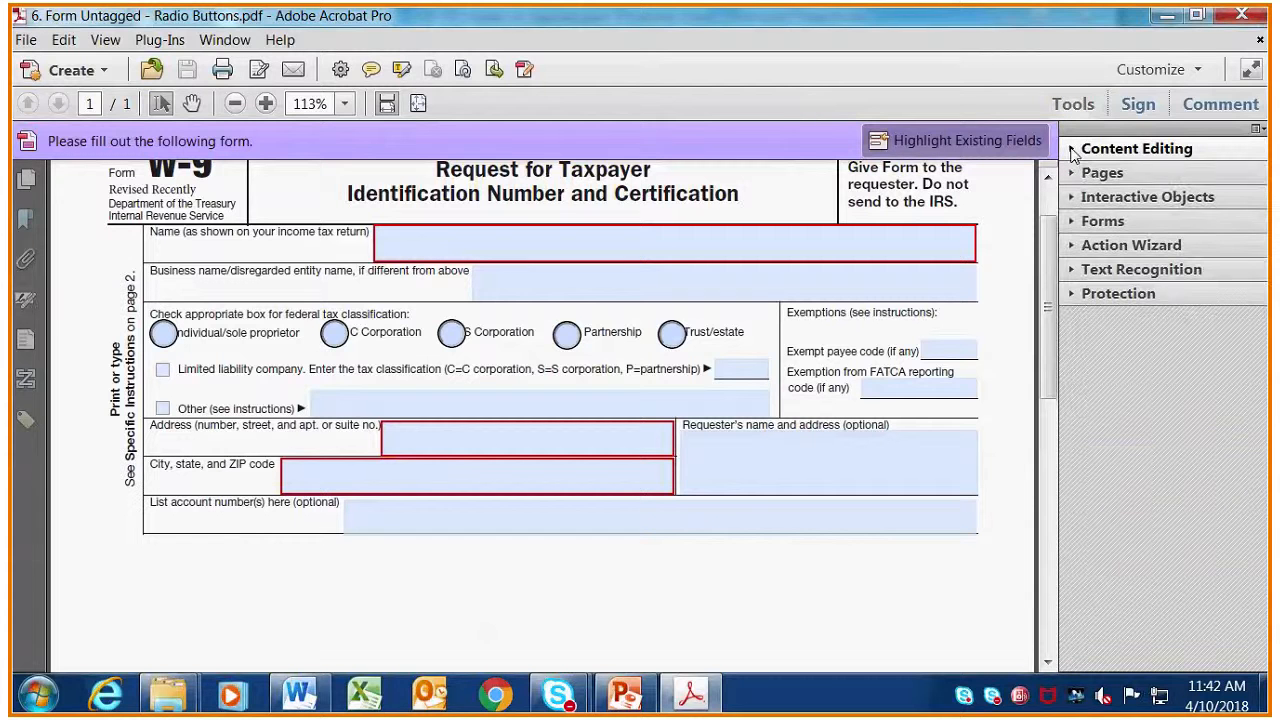
{"action": "left_click", "coordinate": [1099, 226]}
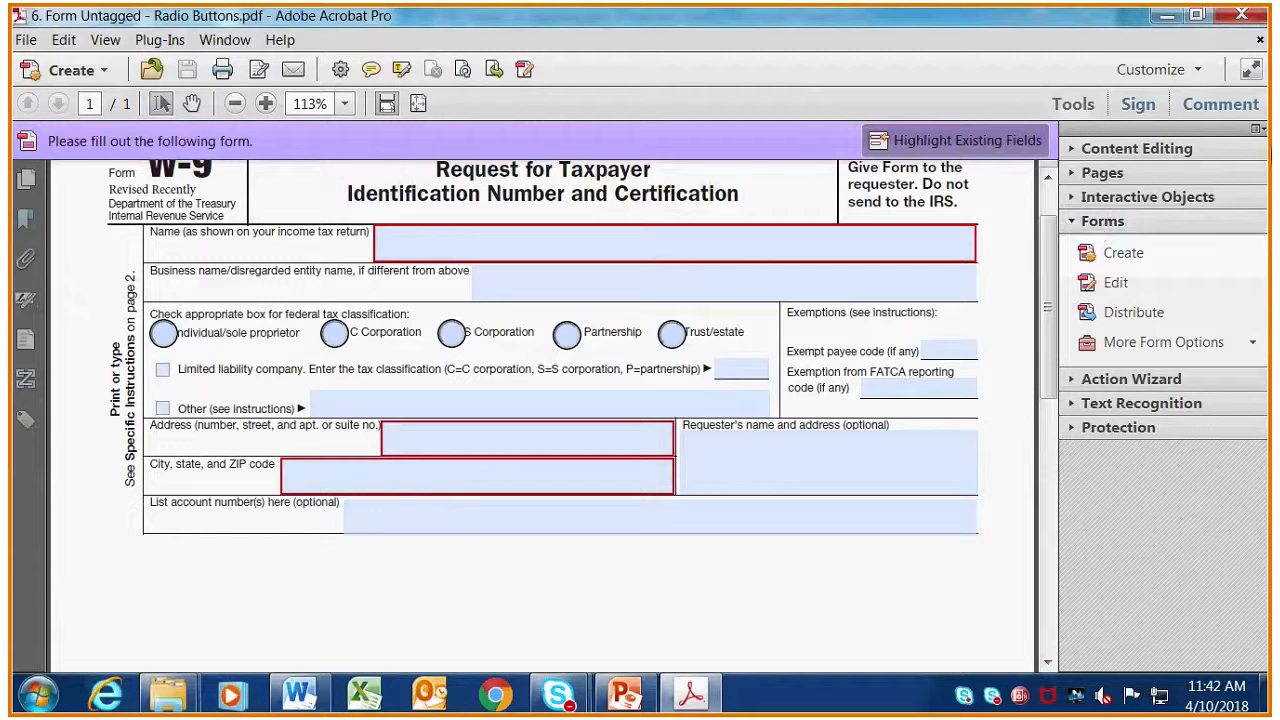
{"action": "left_click", "coordinate": [1257, 130]}
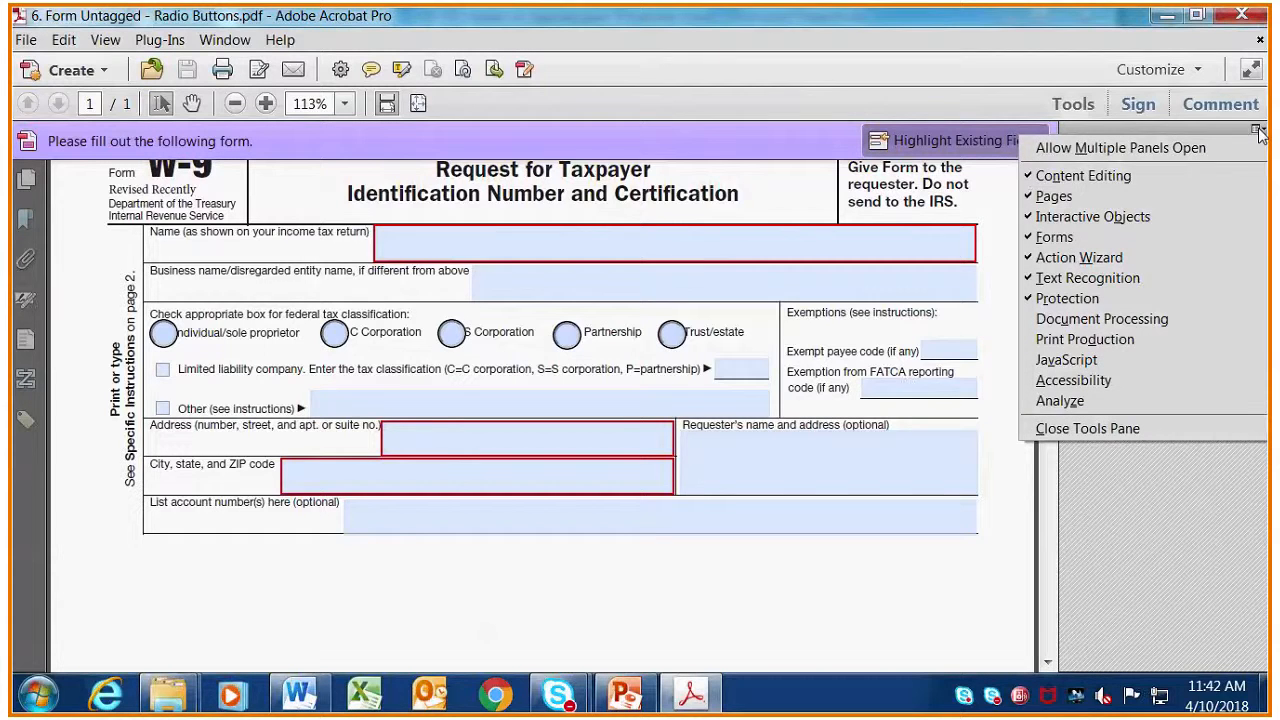
{"action": "left_click", "coordinate": [1190, 465]}
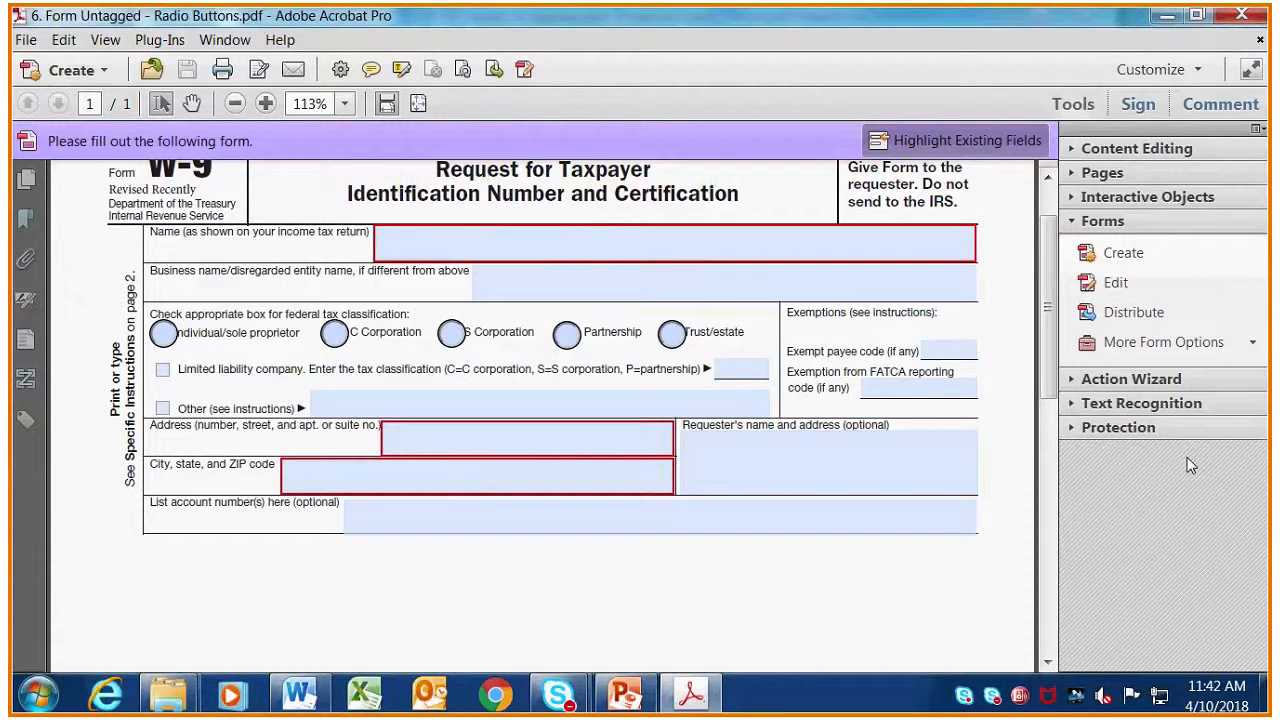
{"action": "left_click", "coordinate": [1118, 284]}
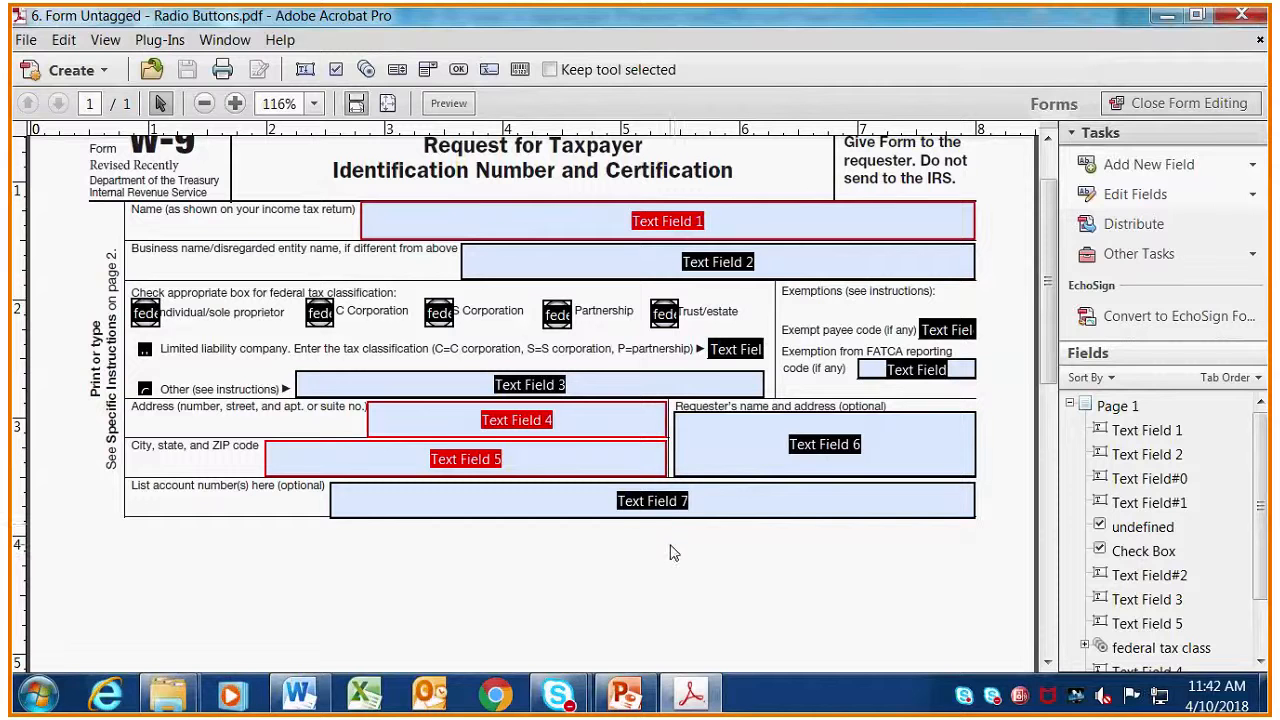
Rename the Individual/sole proprietor radio button as RadioButton1 and clear its tooltip
{"action": "left_click", "coordinate": [145, 315]}
{"action": "left_click", "coordinate": [182, 315]}
{"action": "right_click", "coordinate": [149, 309]}
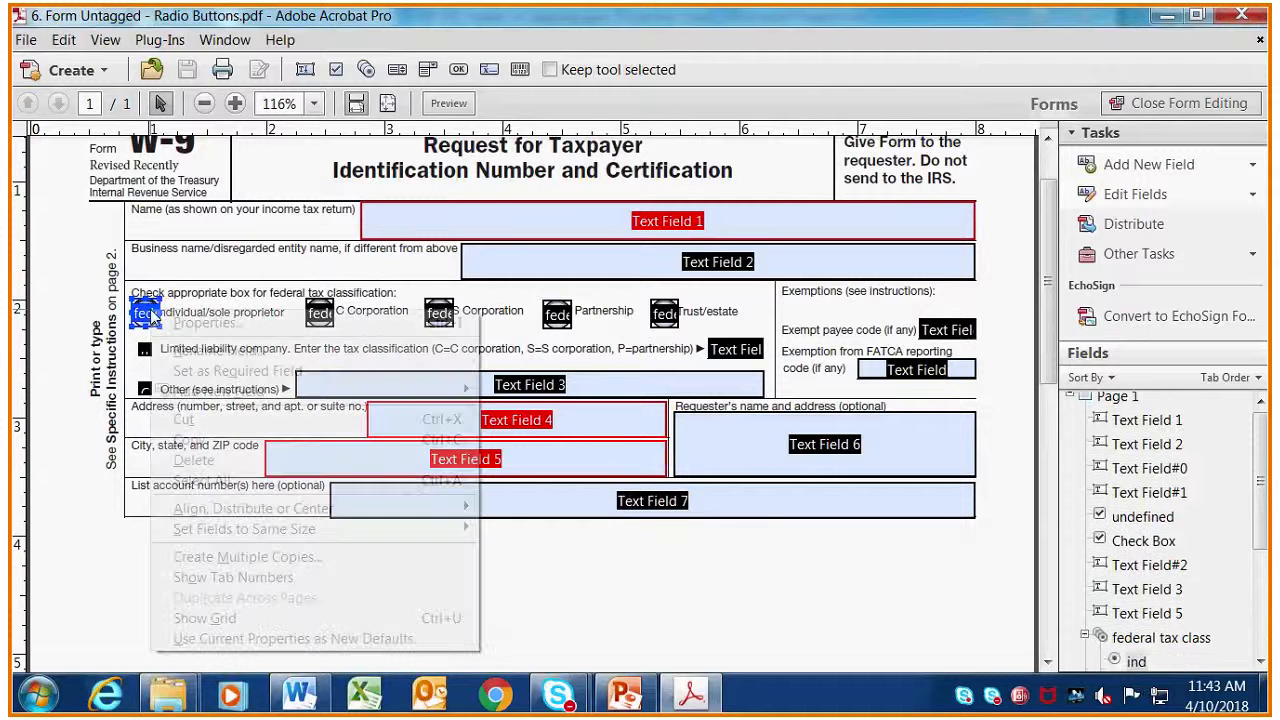
{"action": "left_click", "coordinate": [235, 325]}
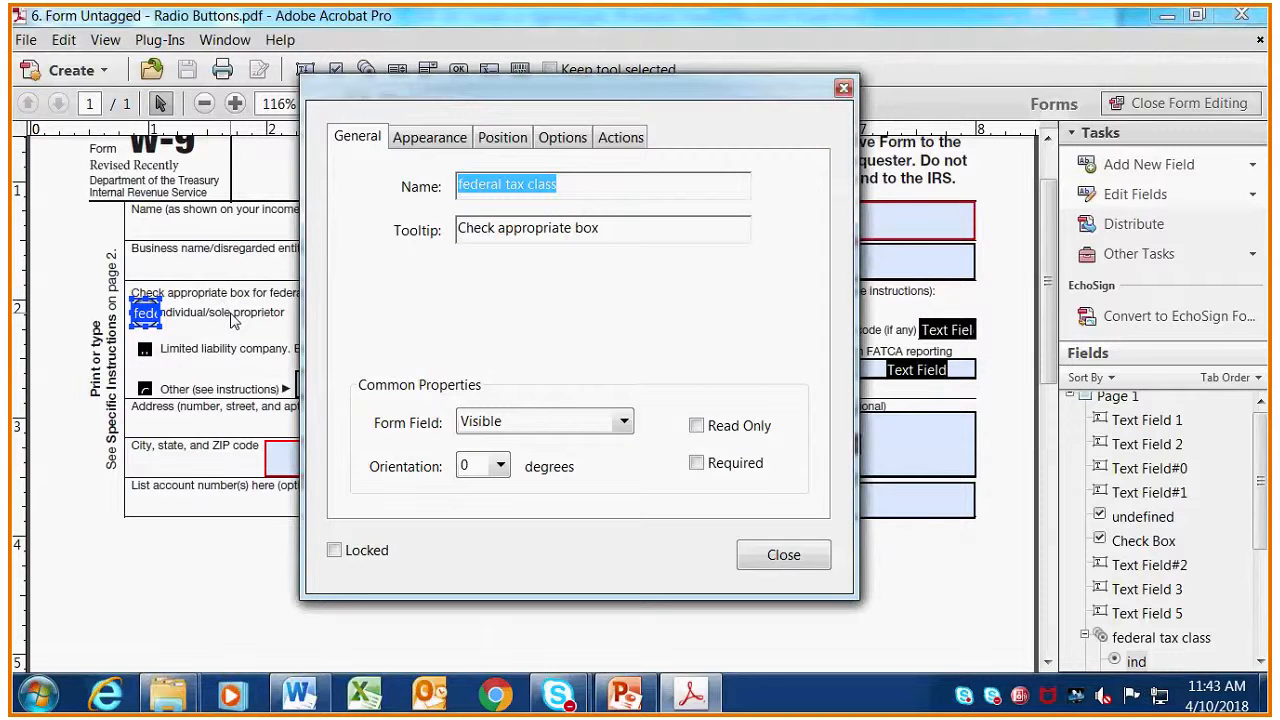
{"action": "left_click_drag", "start_coordinate": [499, 96], "coordinate": [560, 103]}
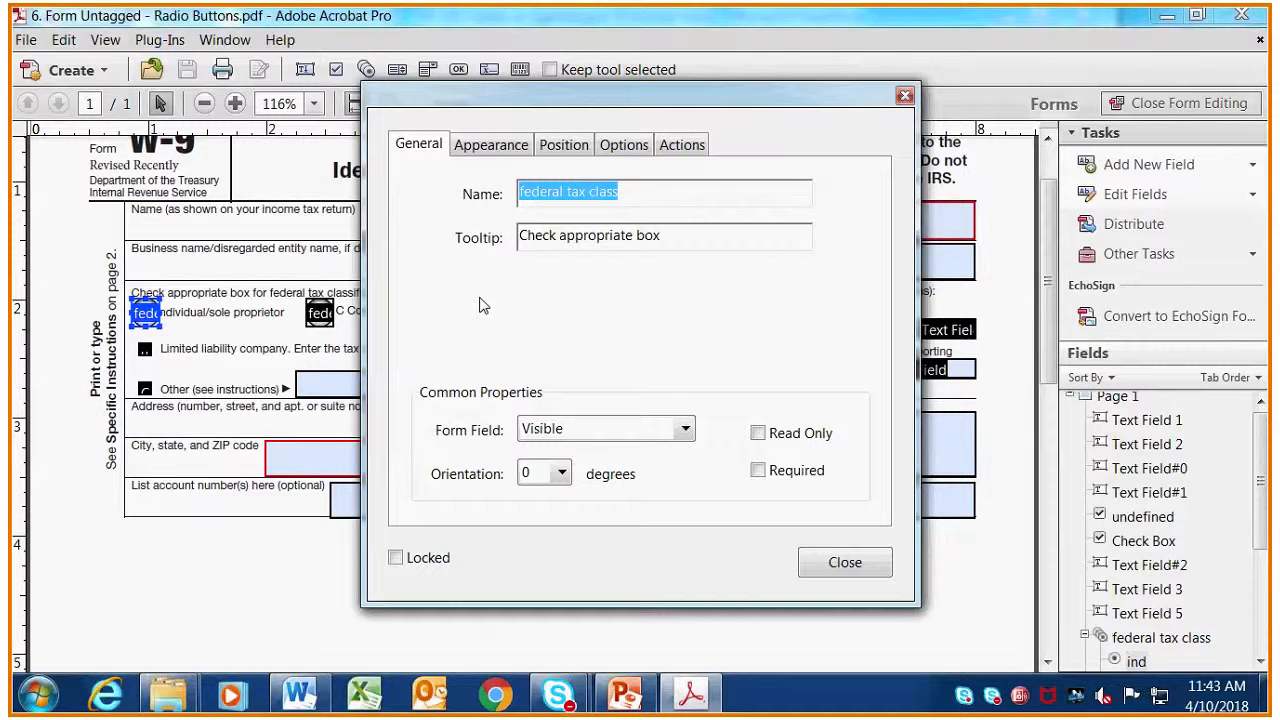
{"action": "left_click_drag", "start_coordinate": [684, 109], "coordinate": [988, 104]}
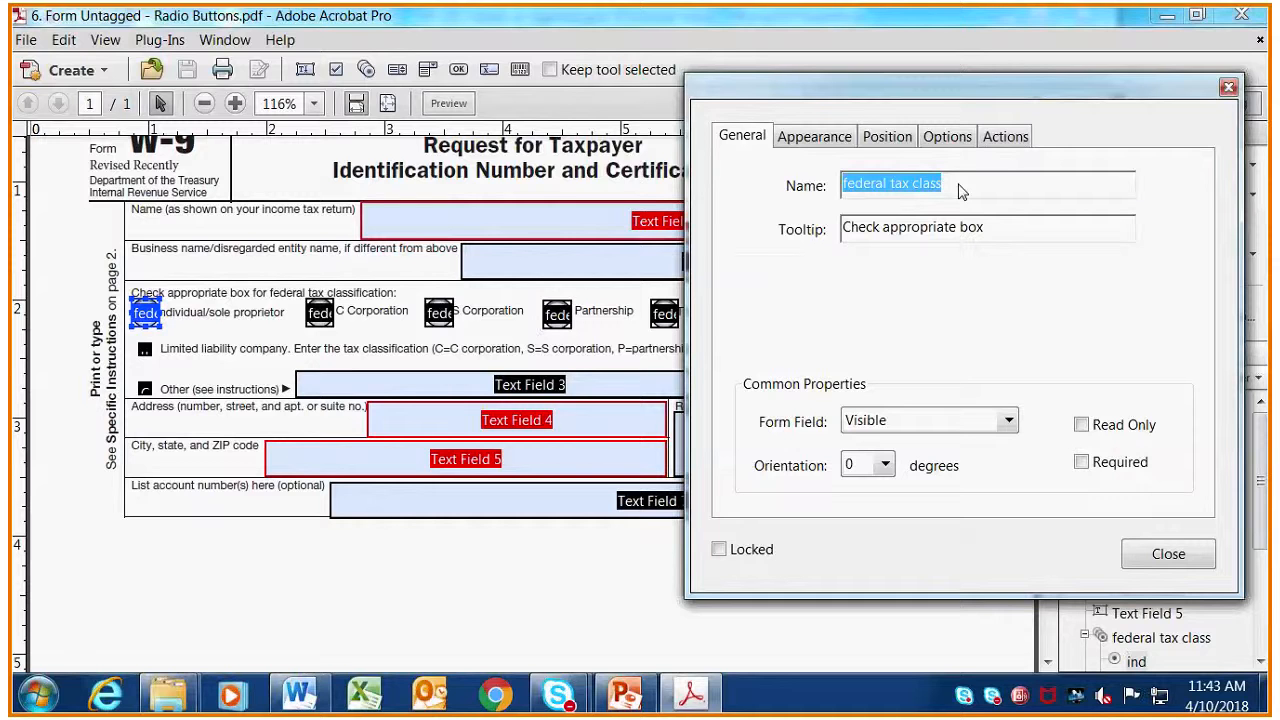
{"action": "type", "text": "R"}
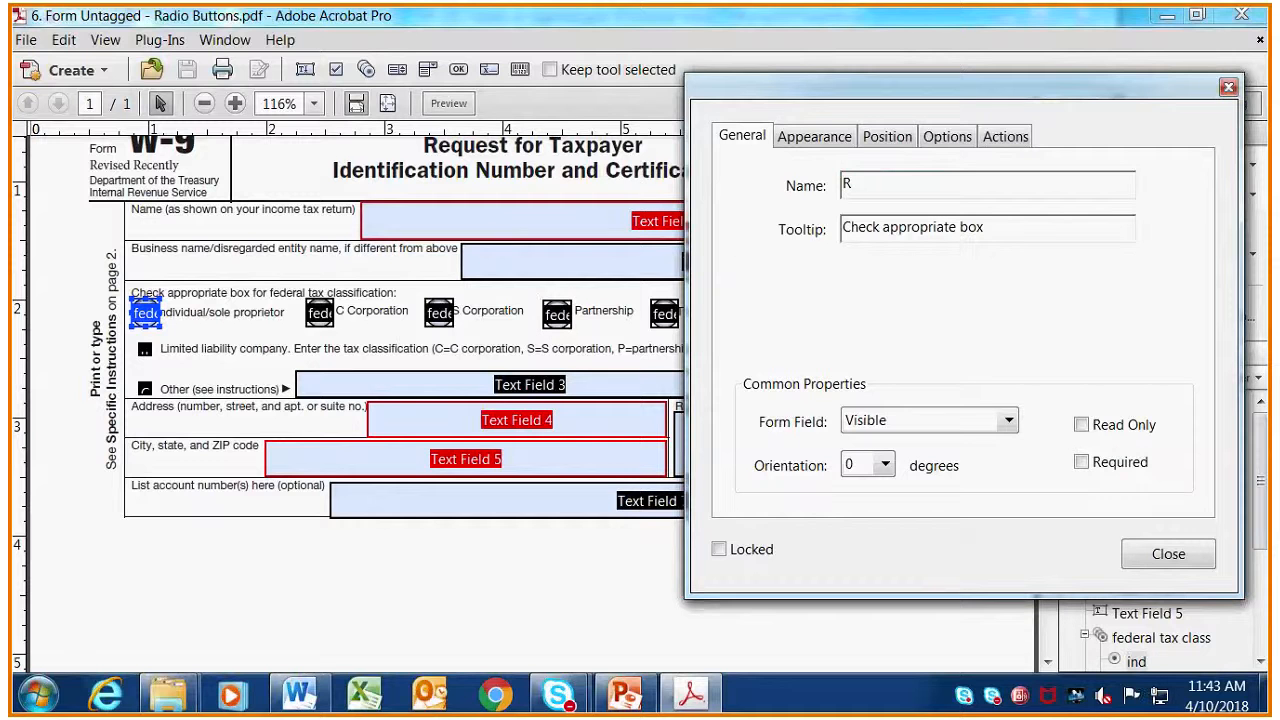
{"action": "type", "text": "adioButton1"}
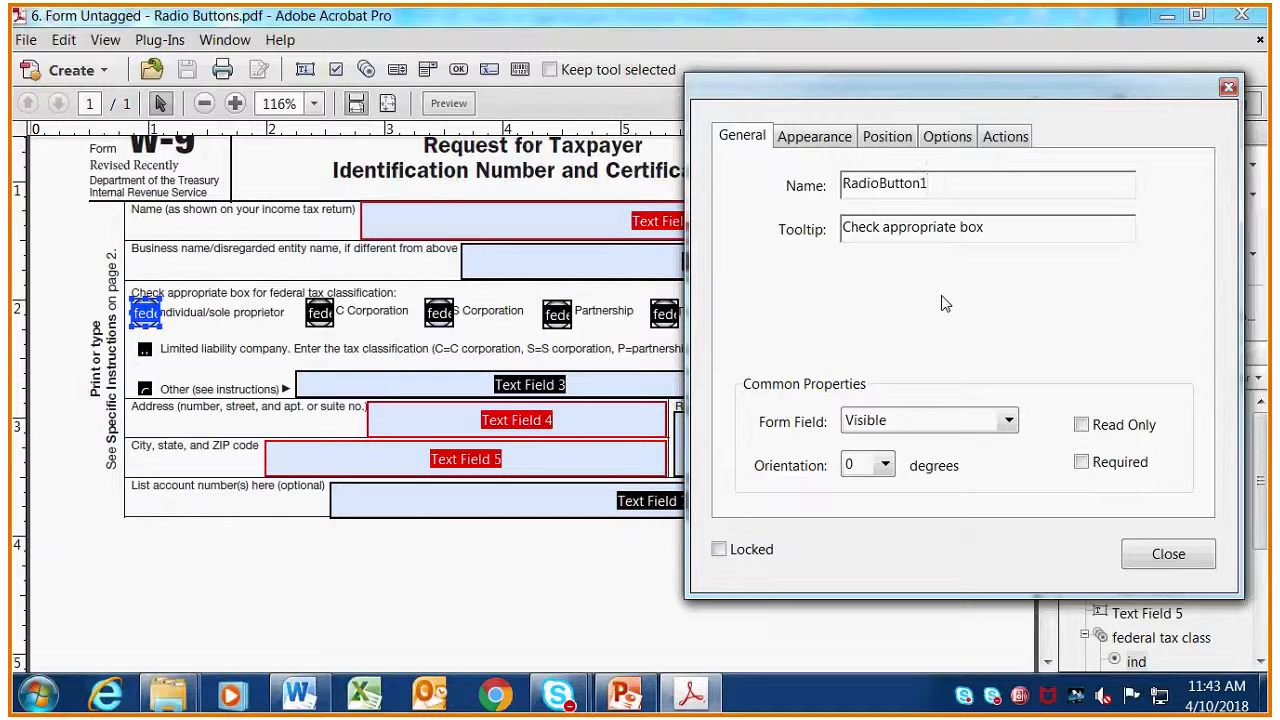
{"action": "key", "text": "Tab"}
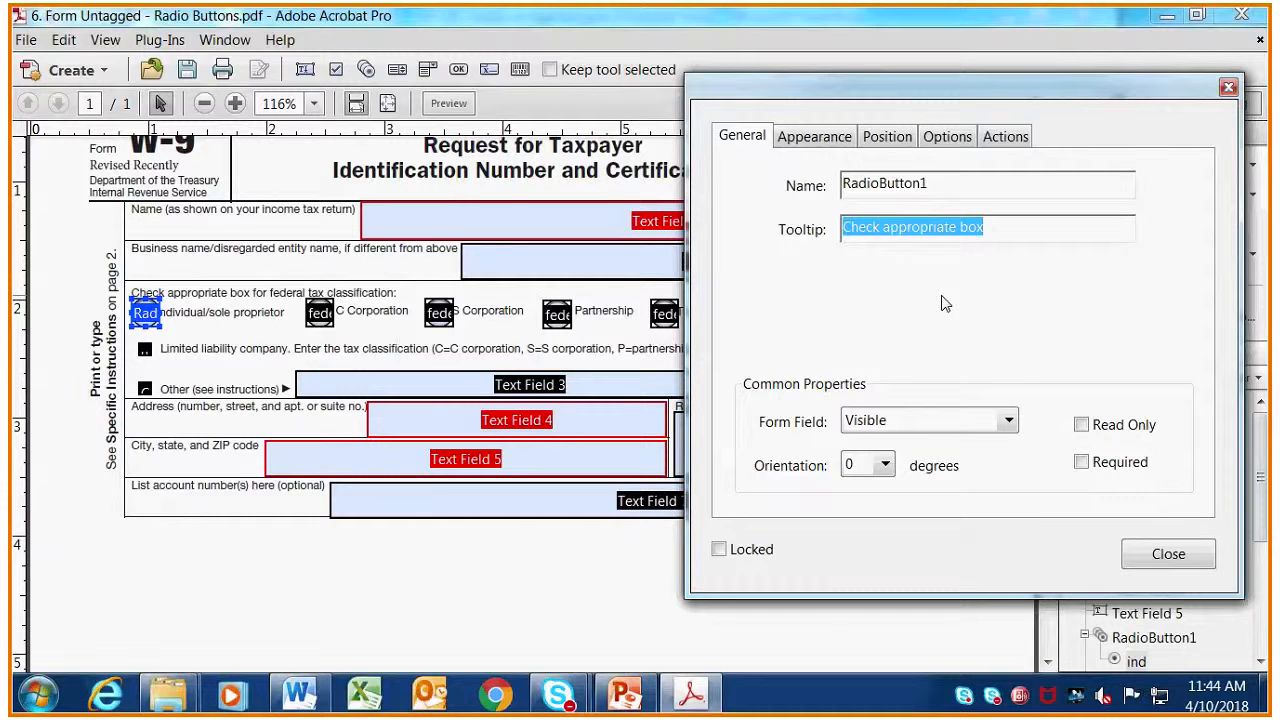
{"action": "key", "text": "BackSpace"}
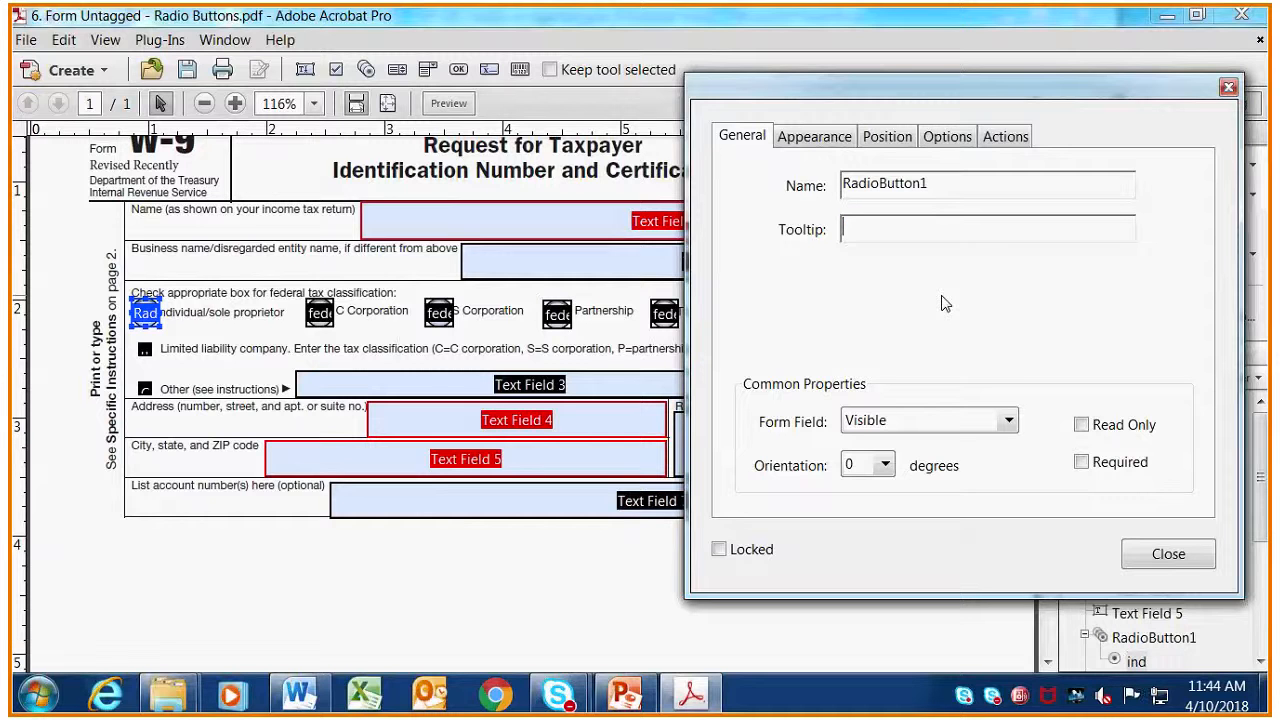
{"action": "key", "text": "Tab"}
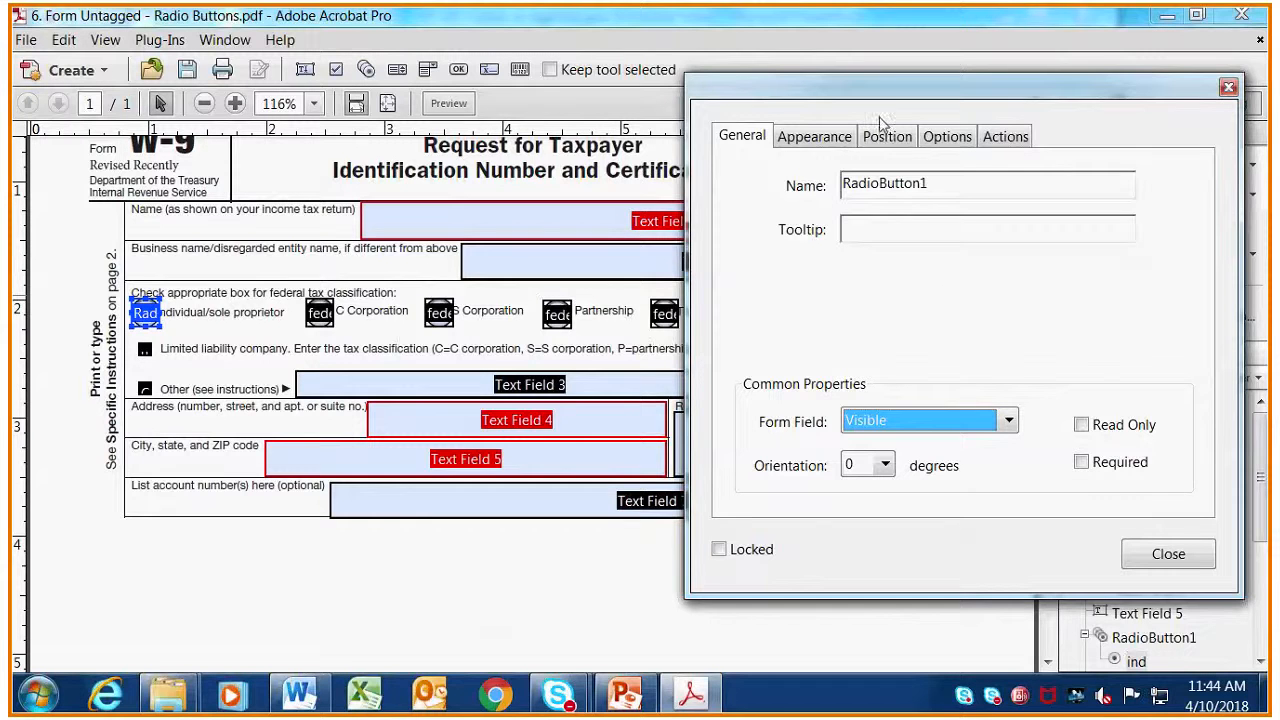
Set the radio button choice of RadioButton1 to Individual
{"action": "left_click", "coordinate": [950, 138]}
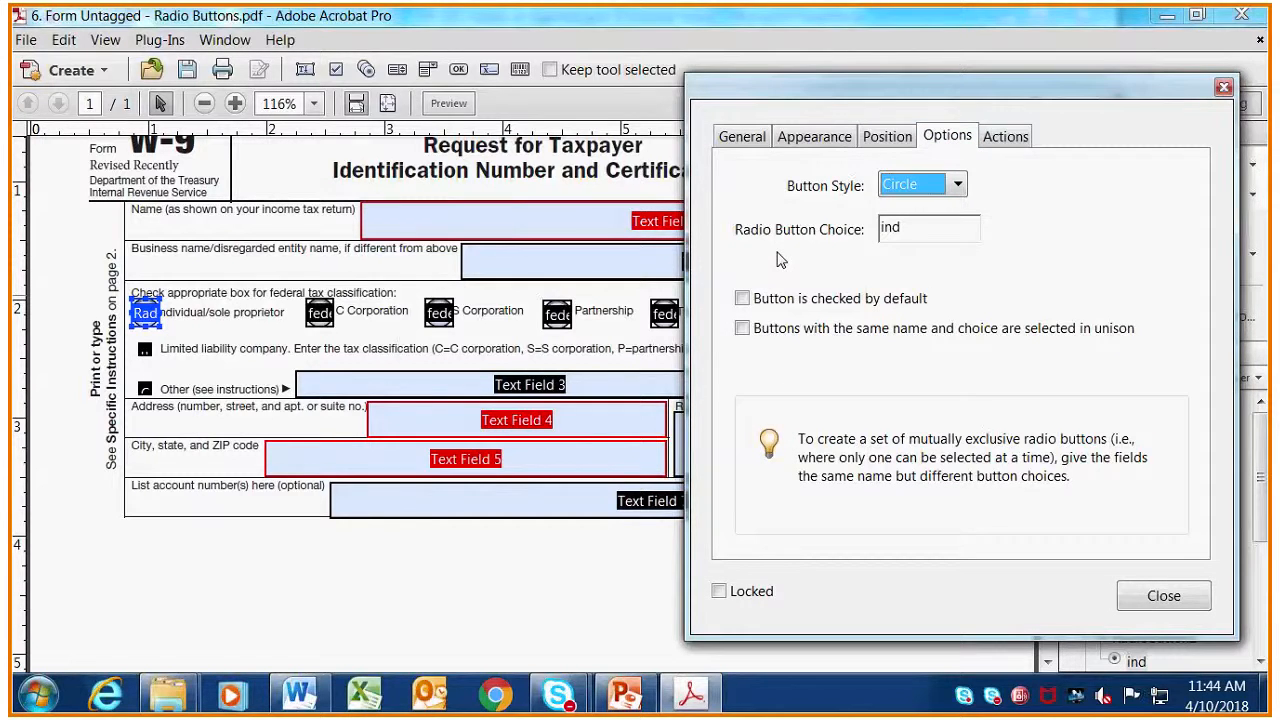
{"action": "left_click", "coordinate": [917, 231]}
{"action": "left_click_drag", "start_coordinate": [902, 229], "coordinate": [872, 237]}
{"action": "type", "text": "I"}
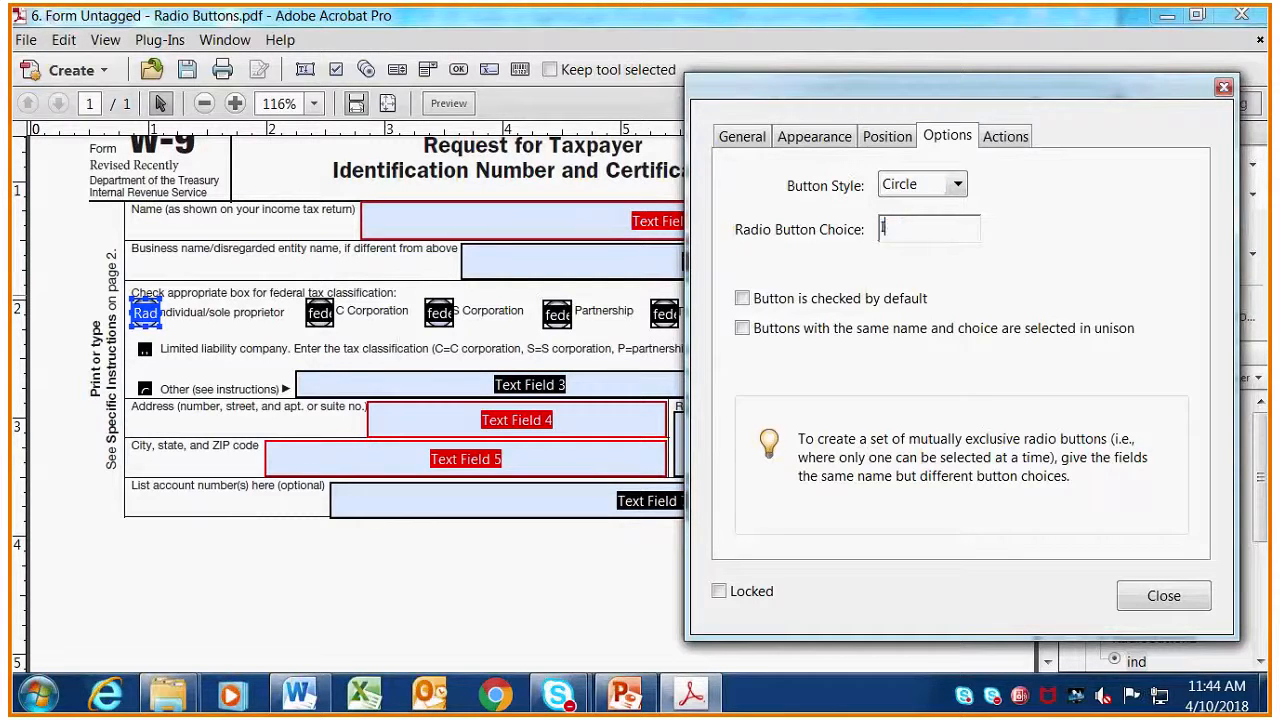
{"action": "type", "text": "ndividual"}
{"action": "key", "text": "Tab"}
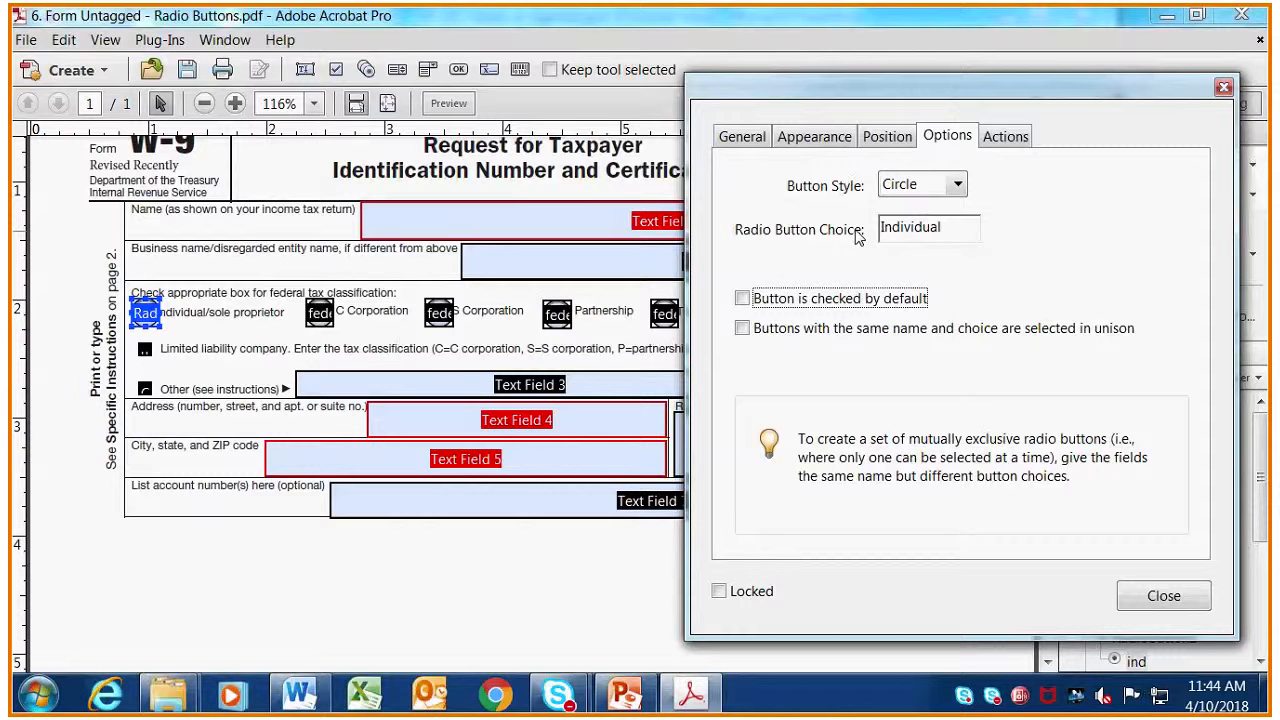
{"action": "left_click", "coordinate": [730, 138]}
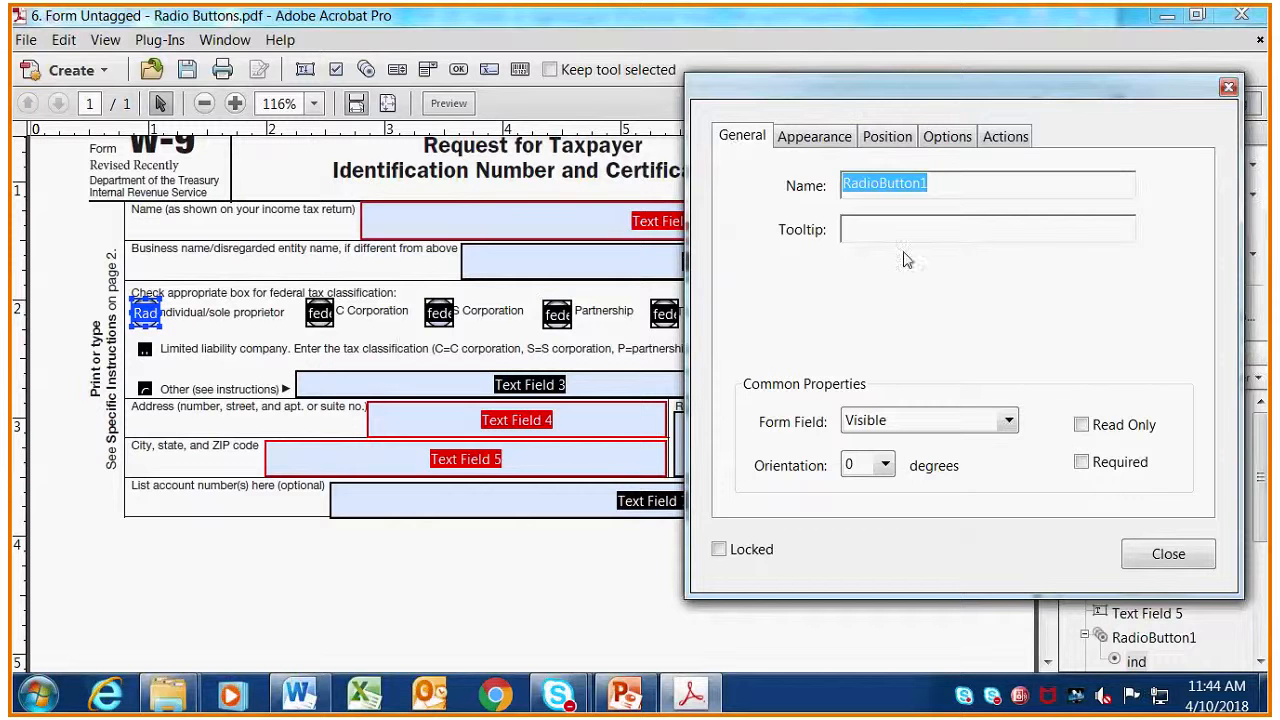
{"action": "left_click", "coordinate": [948, 137]}
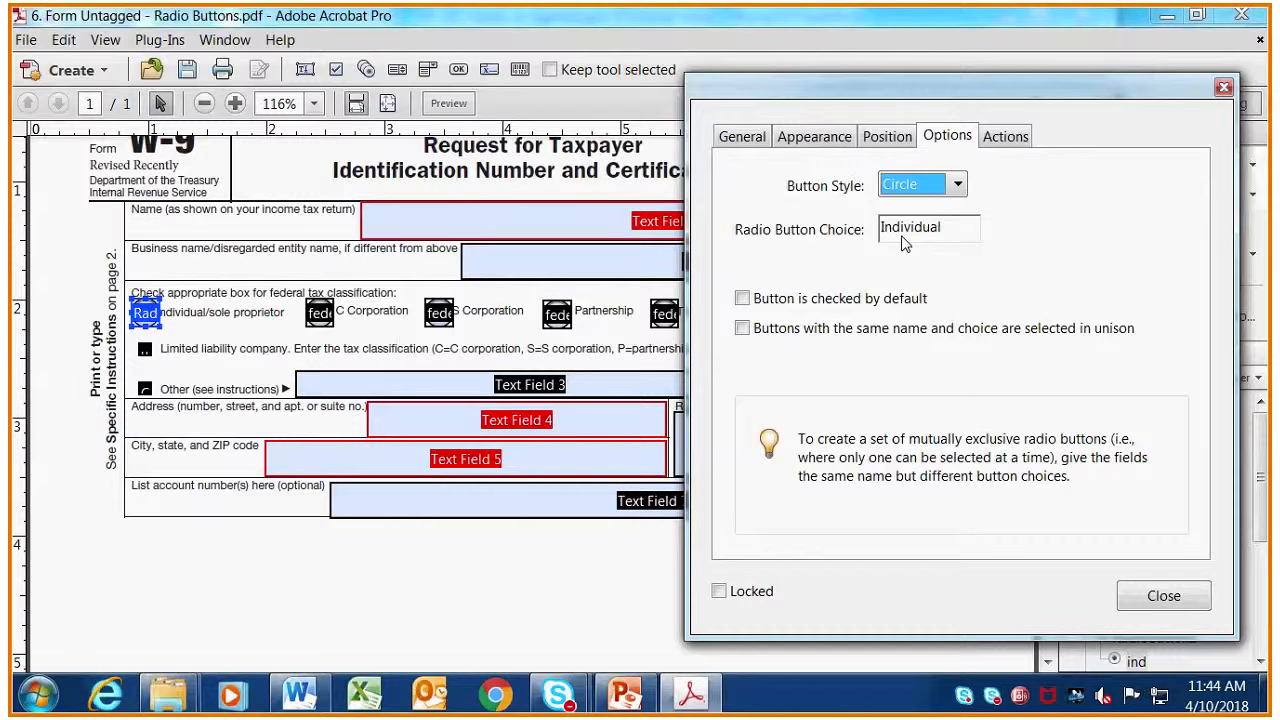
Rename the C Corporation radio button as RadioButton2, clear its tooltip, and check its radio button choice
{"action": "left_click", "coordinate": [320, 315]}
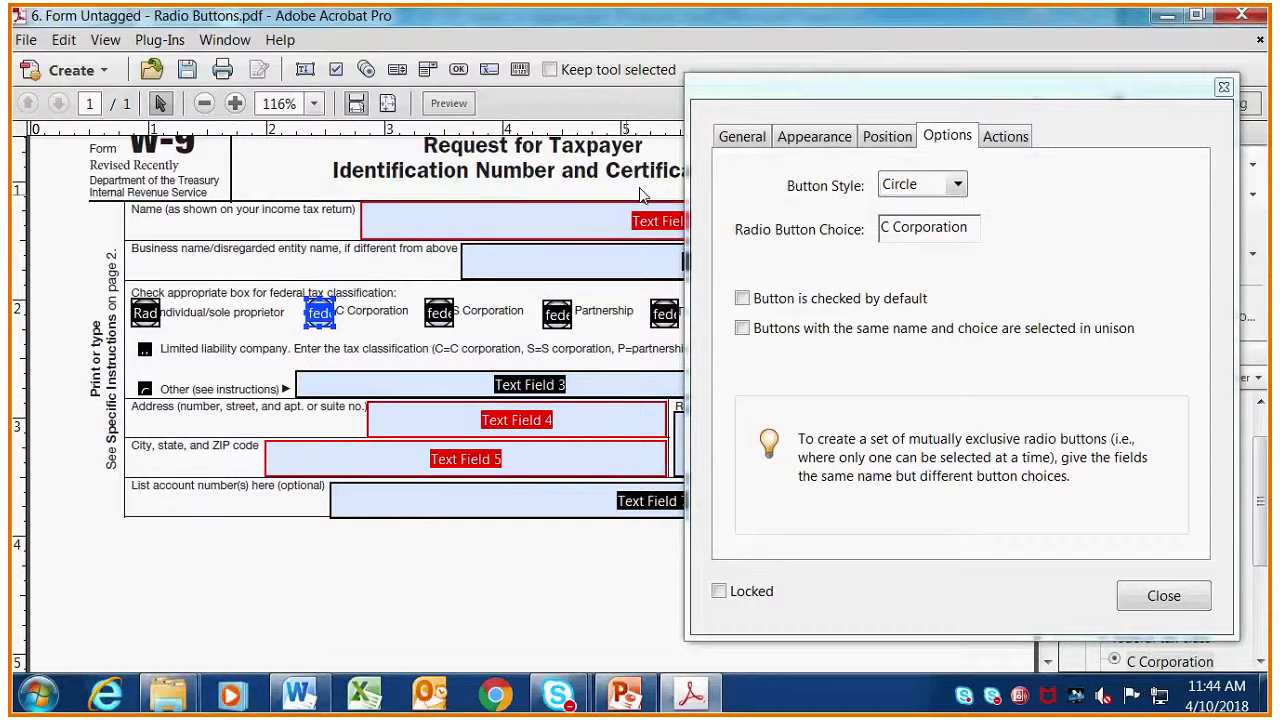
{"action": "left_click", "coordinate": [742, 137]}
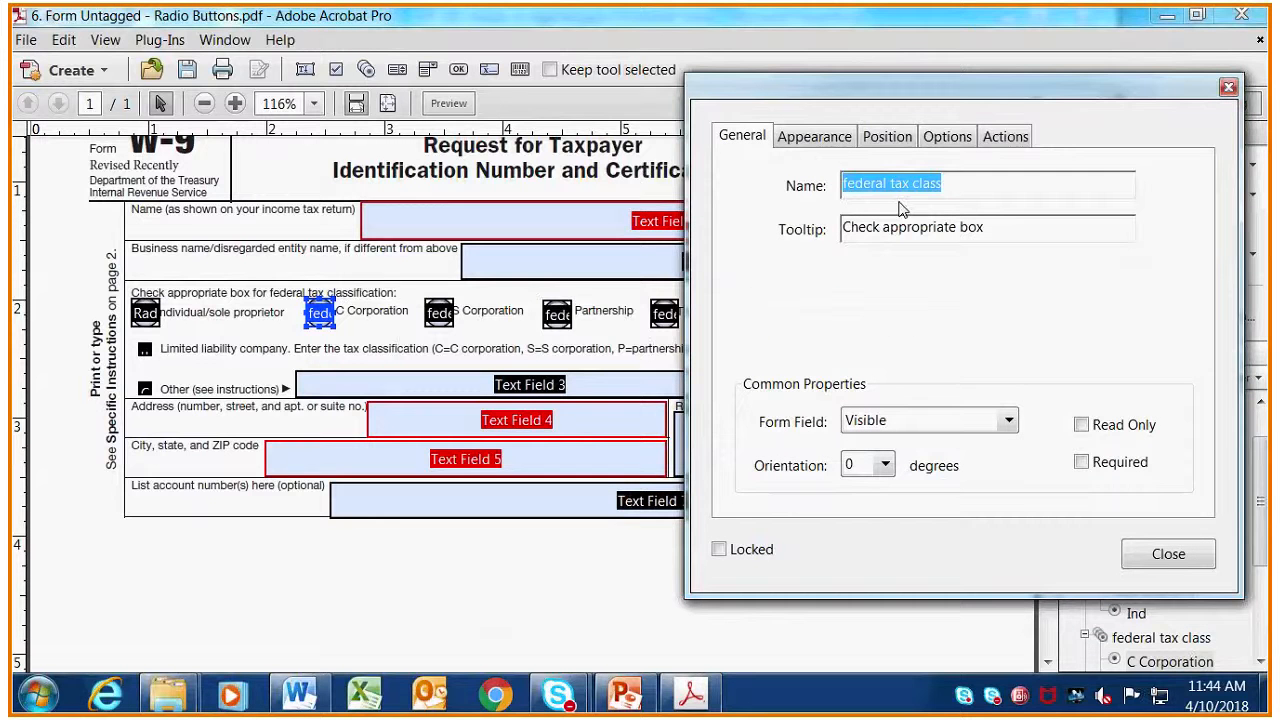
{"action": "type", "text": "RadioBu"}
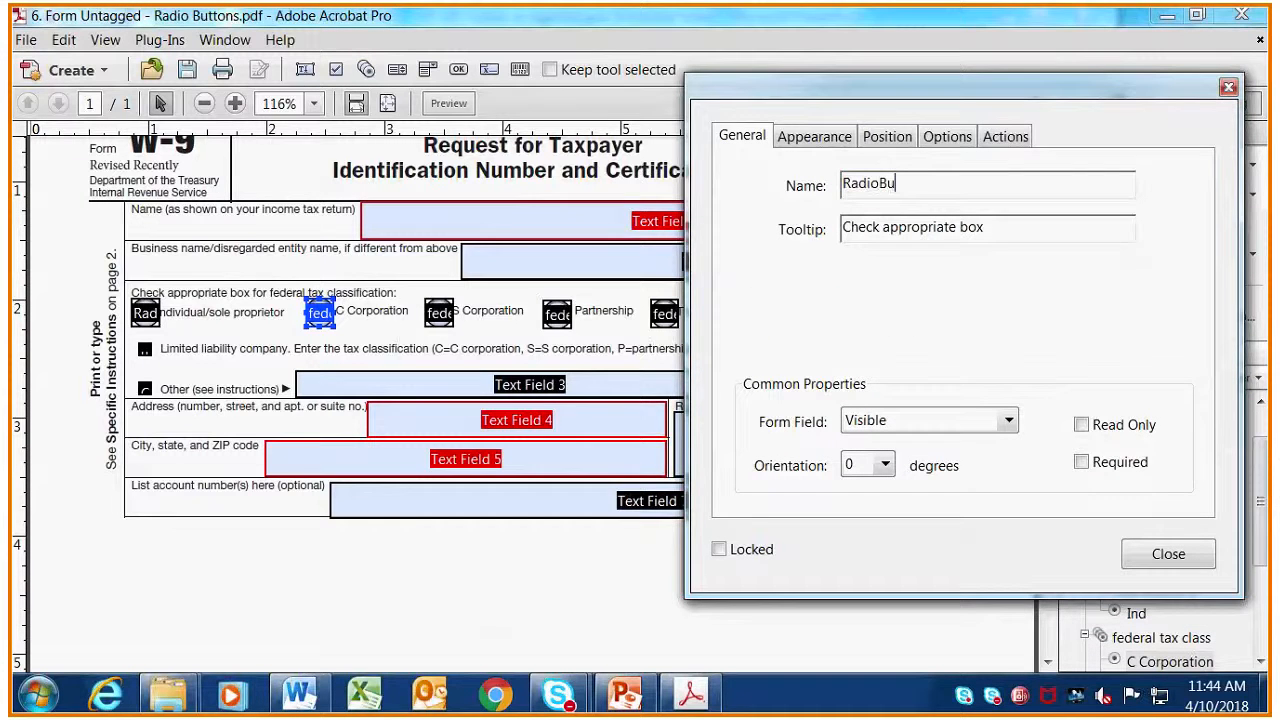
{"action": "type", "text": "tton2"}
{"action": "key", "text": "Tab"}
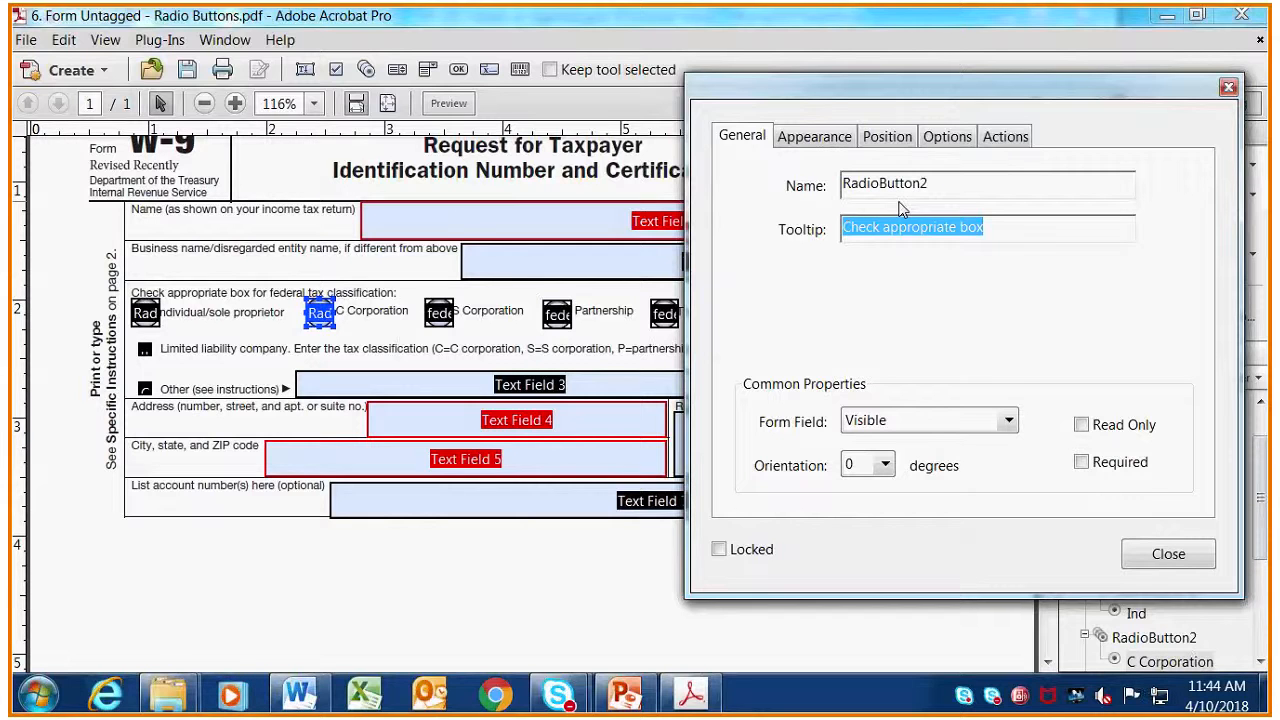
{"action": "key", "text": "BackSpace"}
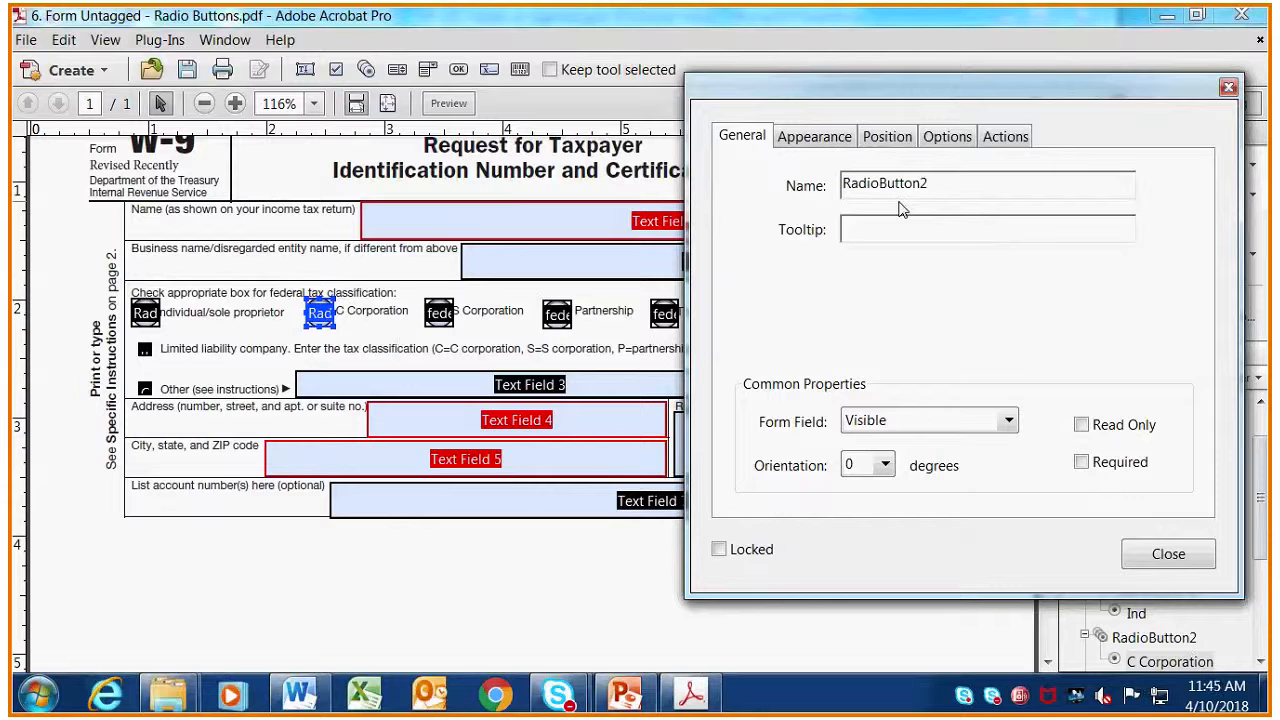
{"action": "key", "text": "Tab"}
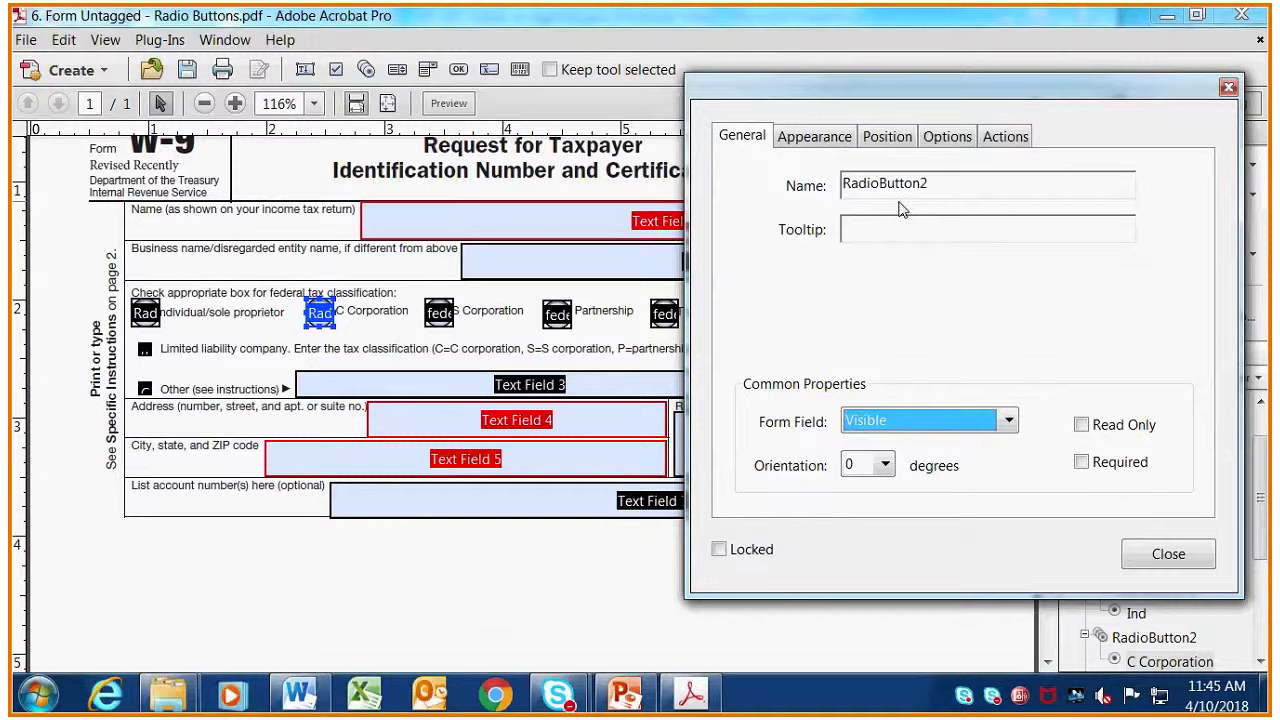
{"action": "left_click", "coordinate": [947, 137]}
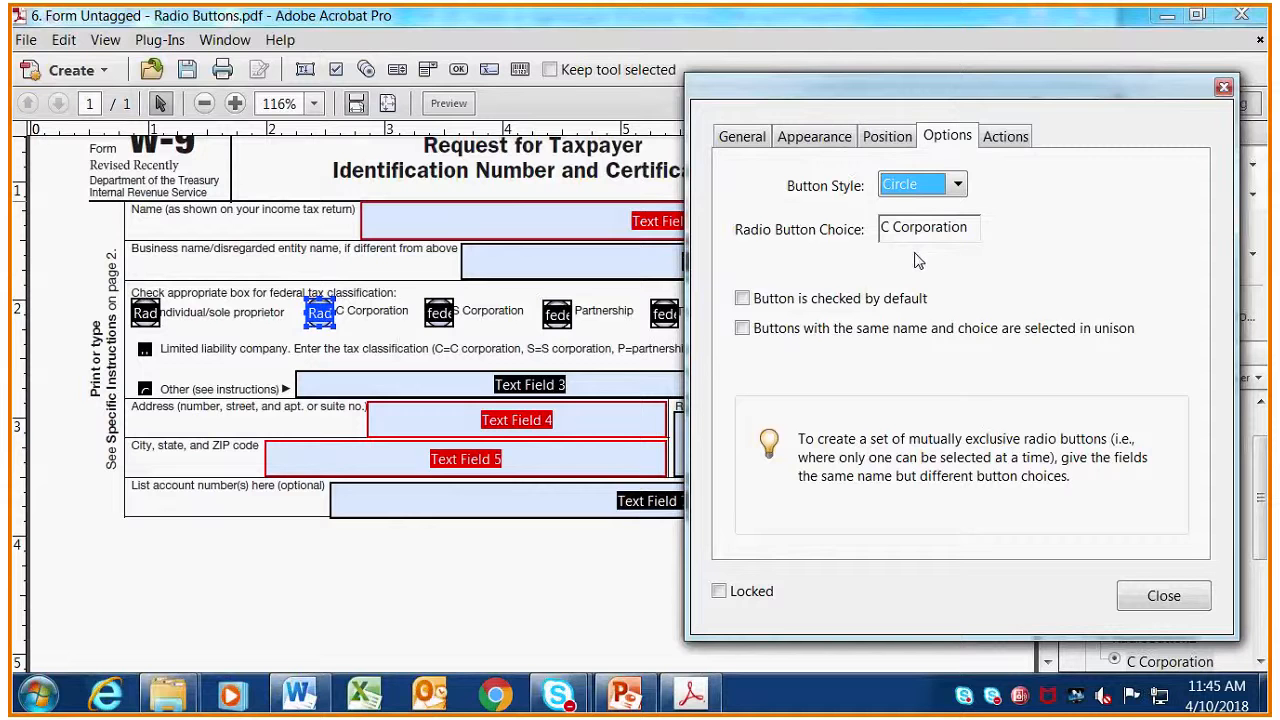
Rename the S Corporation radio button as RadioButton3 and clear its tooltip
{"action": "left_click", "coordinate": [440, 315]}
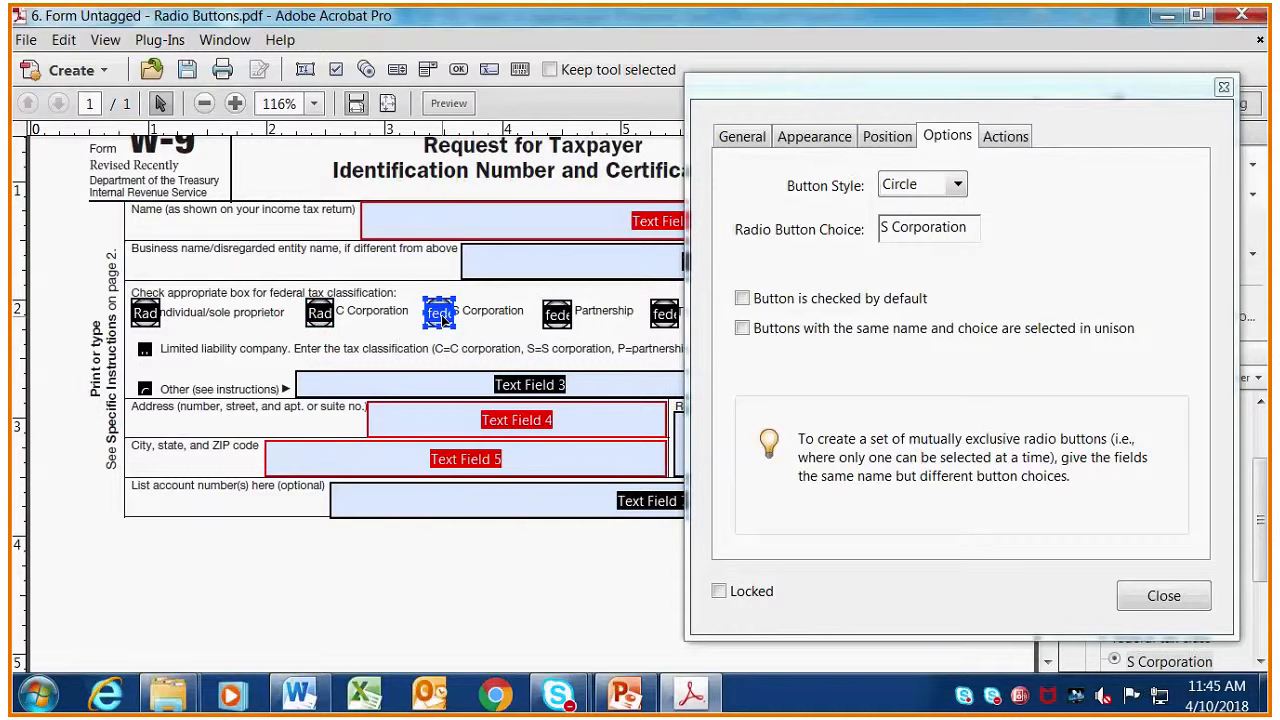
{"action": "left_click", "coordinate": [742, 137]}
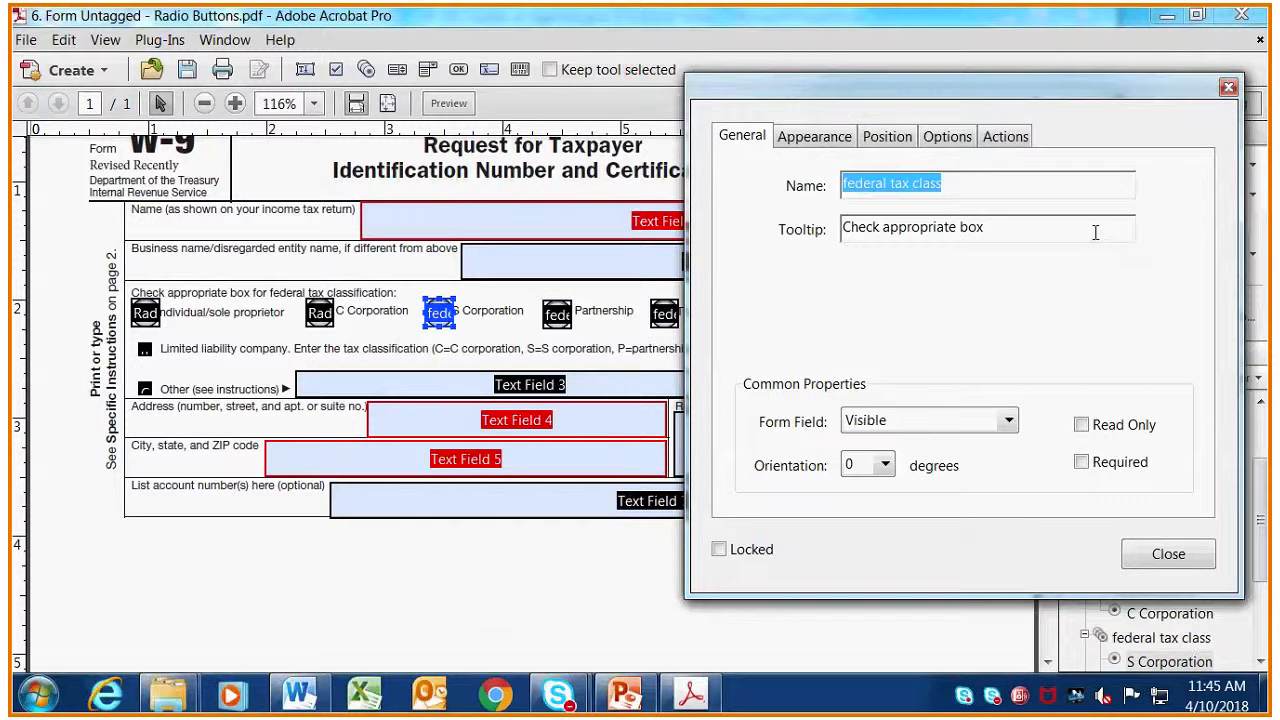
{"action": "type", "text": "R"}
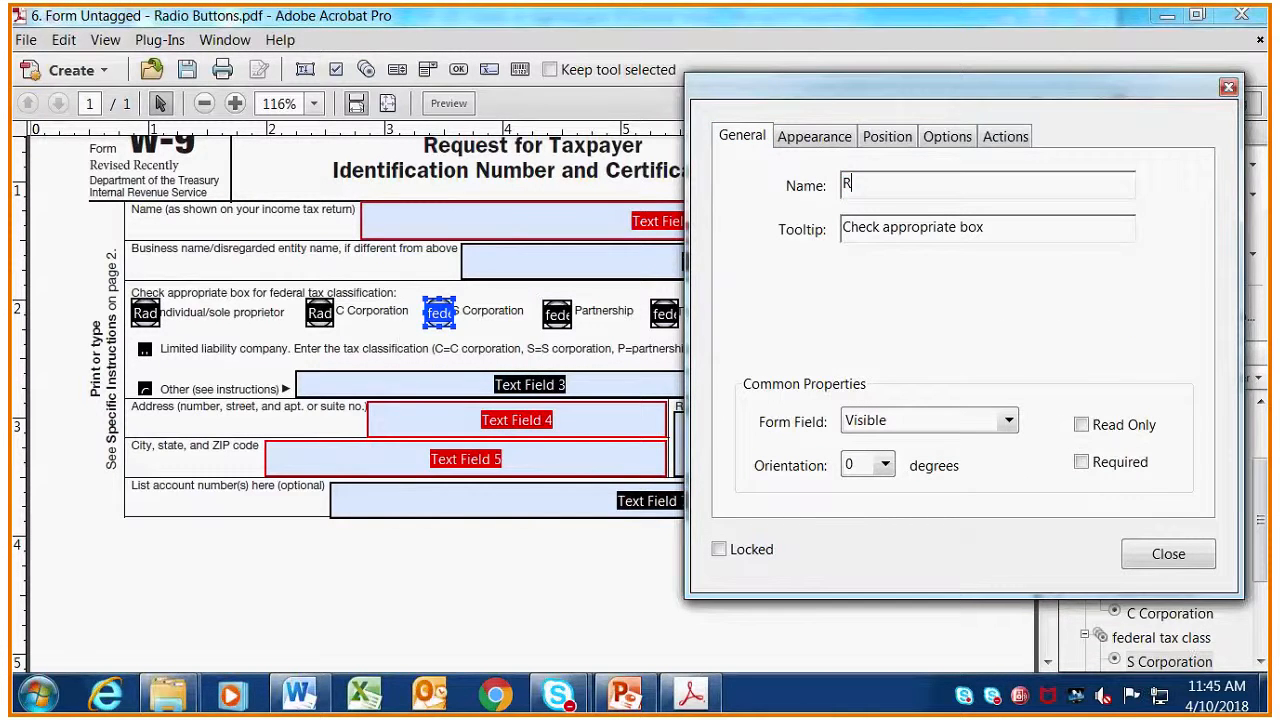
{"action": "type", "text": "adioButton3"}
{"action": "key", "text": "Tab"}
{"action": "key", "text": "Delete"}
{"action": "key", "text": "Tab"}
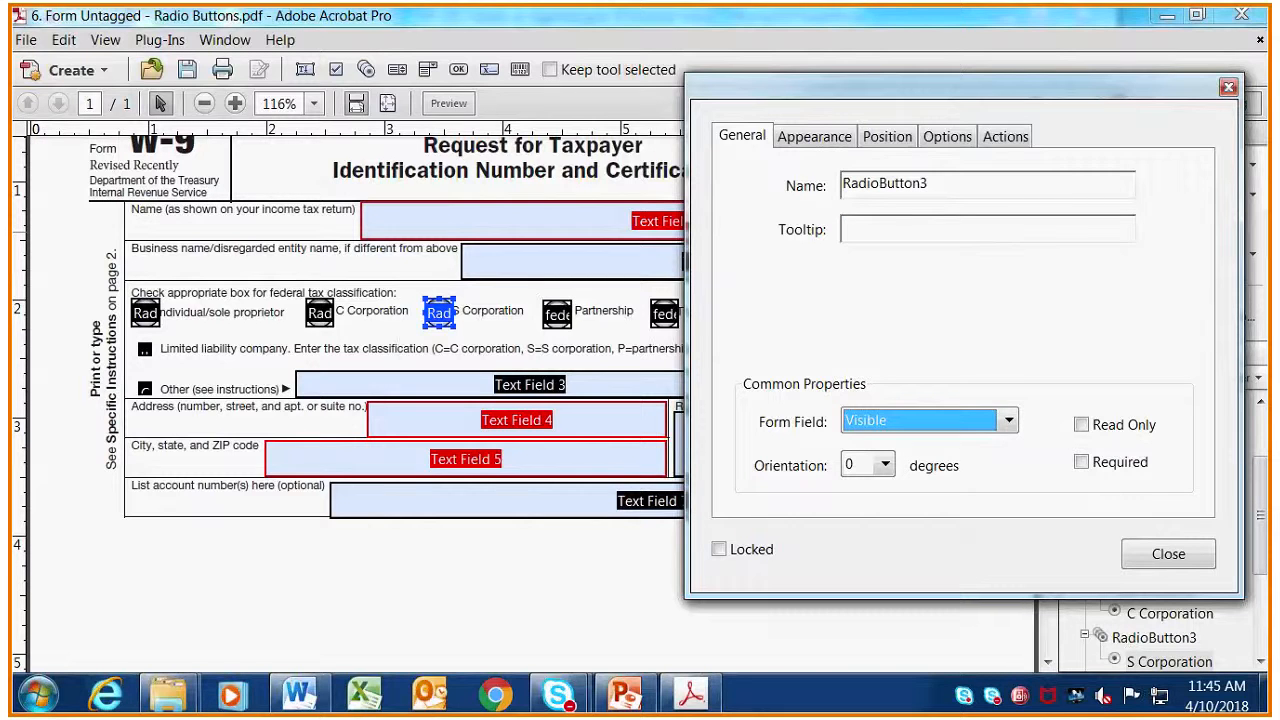
Rename the Partnership radio button as RadioButton4 and clear its tooltip, checking the radio button choices of the S Corporation and Partnership buttons
{"action": "left_click", "coordinate": [947, 137]}
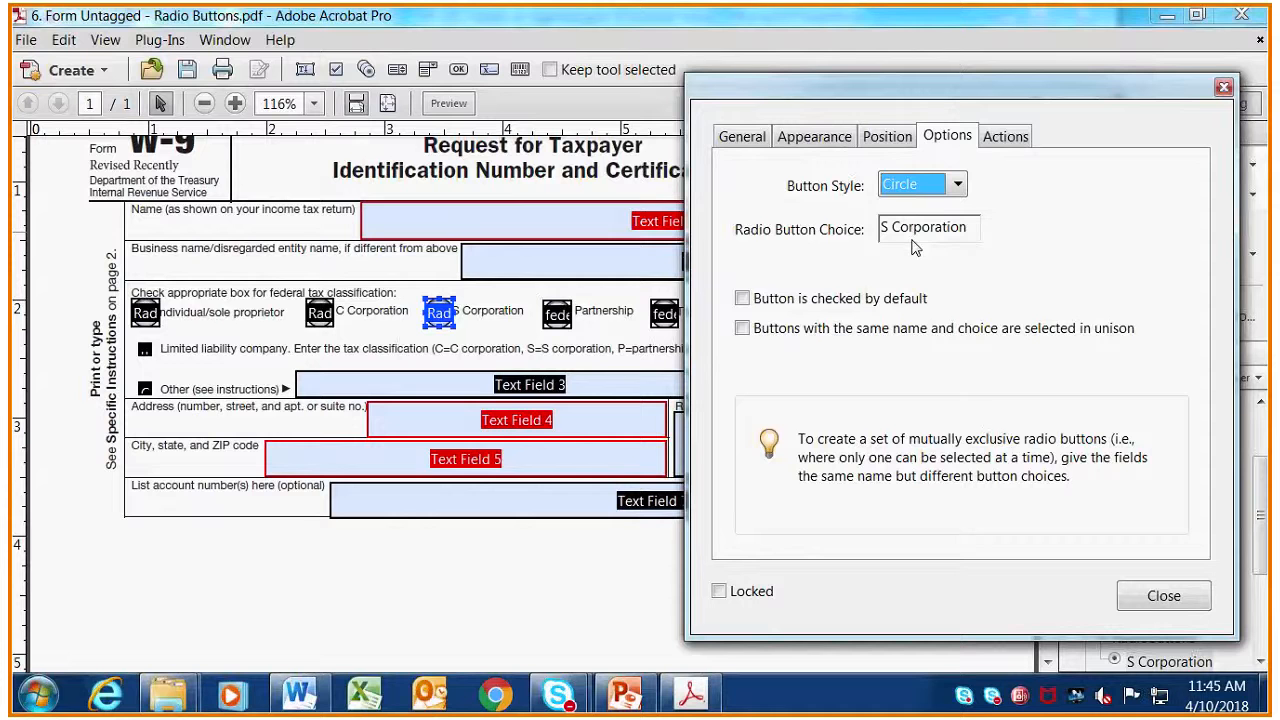
{"action": "left_click", "coordinate": [560, 314]}
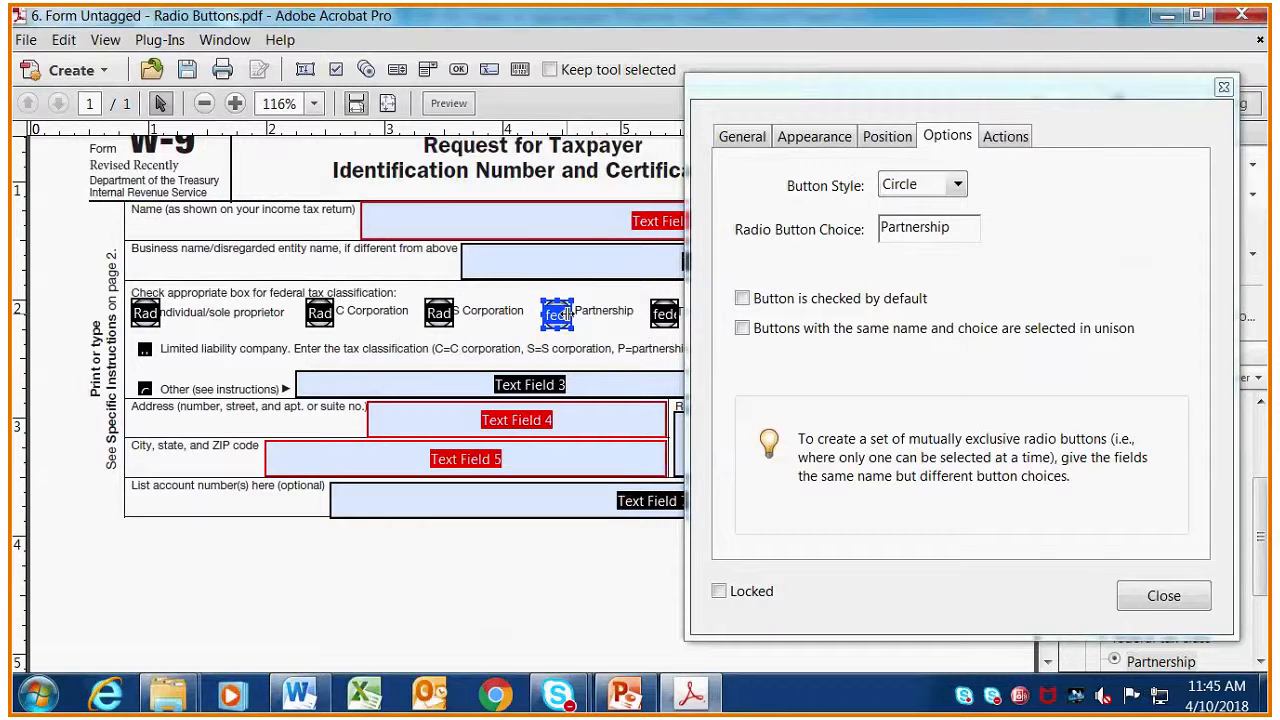
{"action": "left_click", "coordinate": [745, 138]}
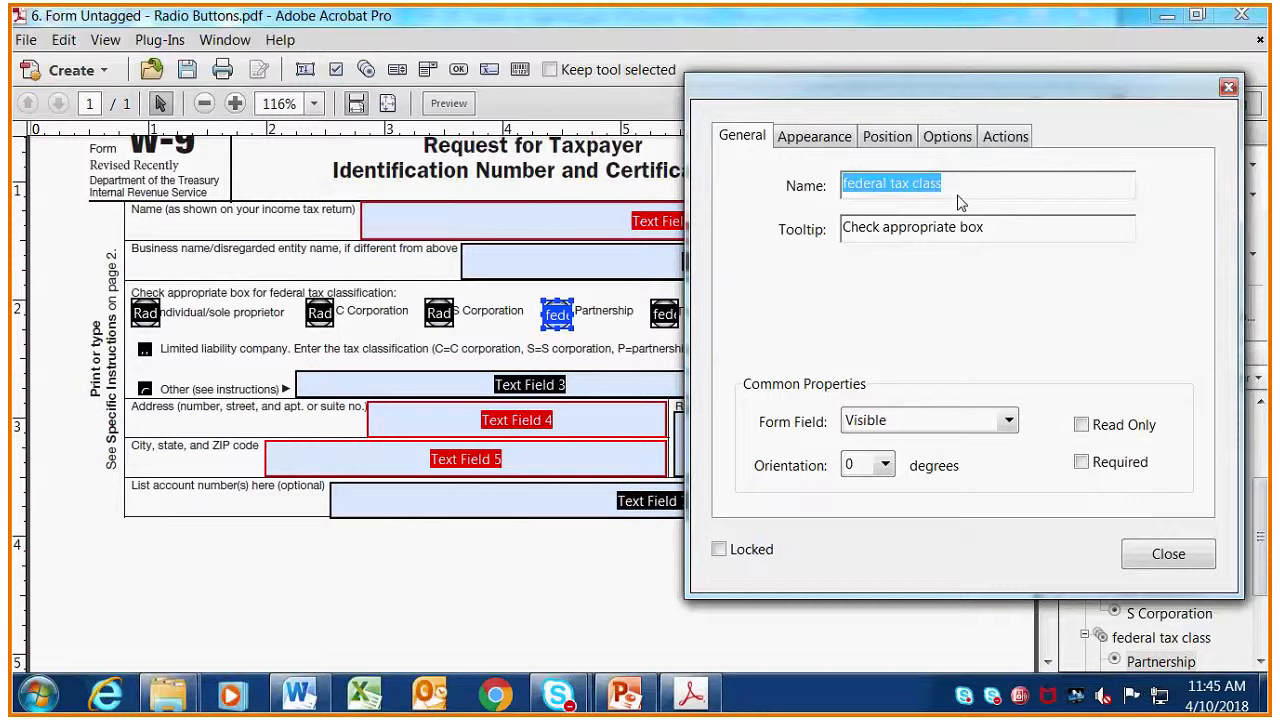
{"action": "type", "text": "Radio"}
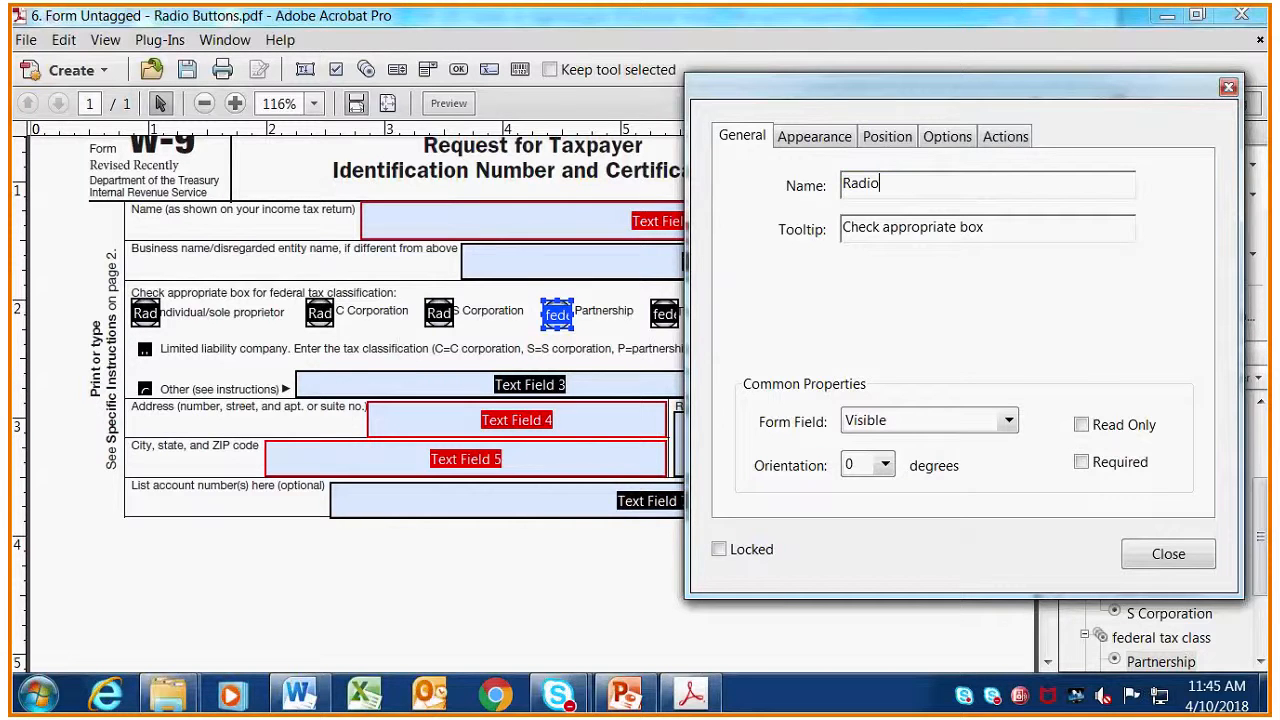
{"action": "type", "text": "Button4"}
{"action": "key", "text": "Tab"}
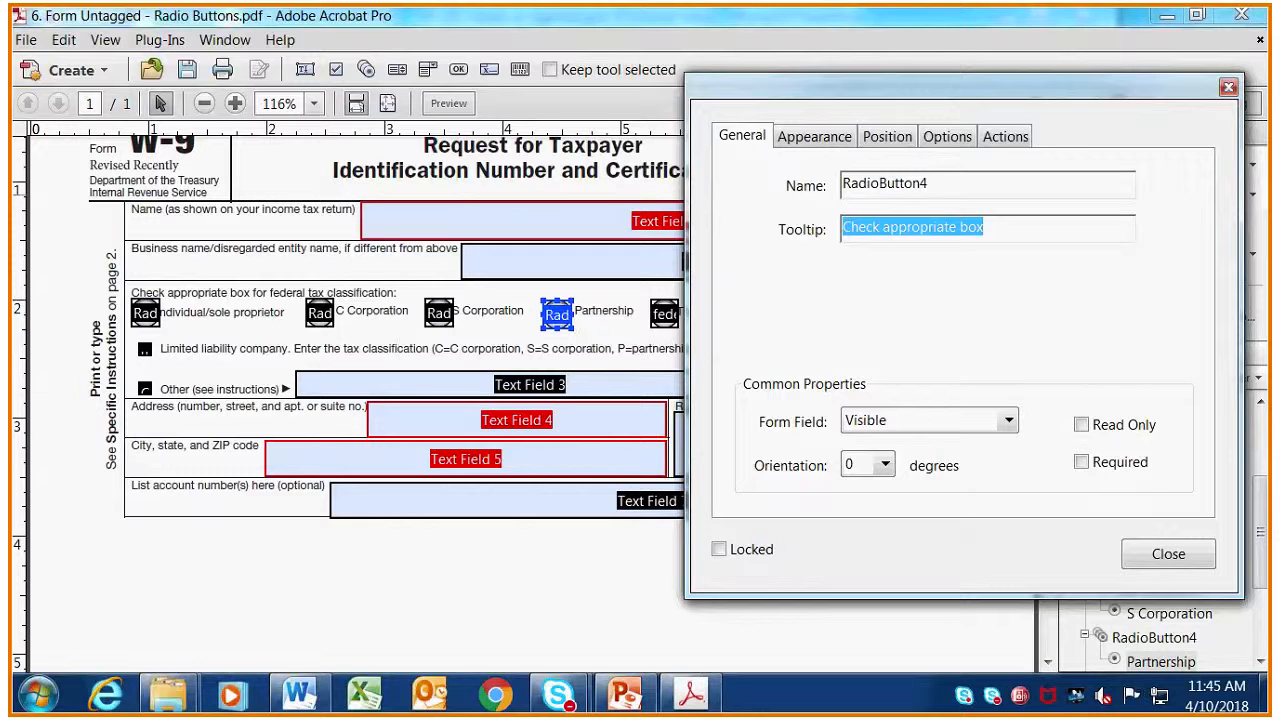
{"action": "key", "text": "Delete"}
{"action": "key", "text": "Tab"}
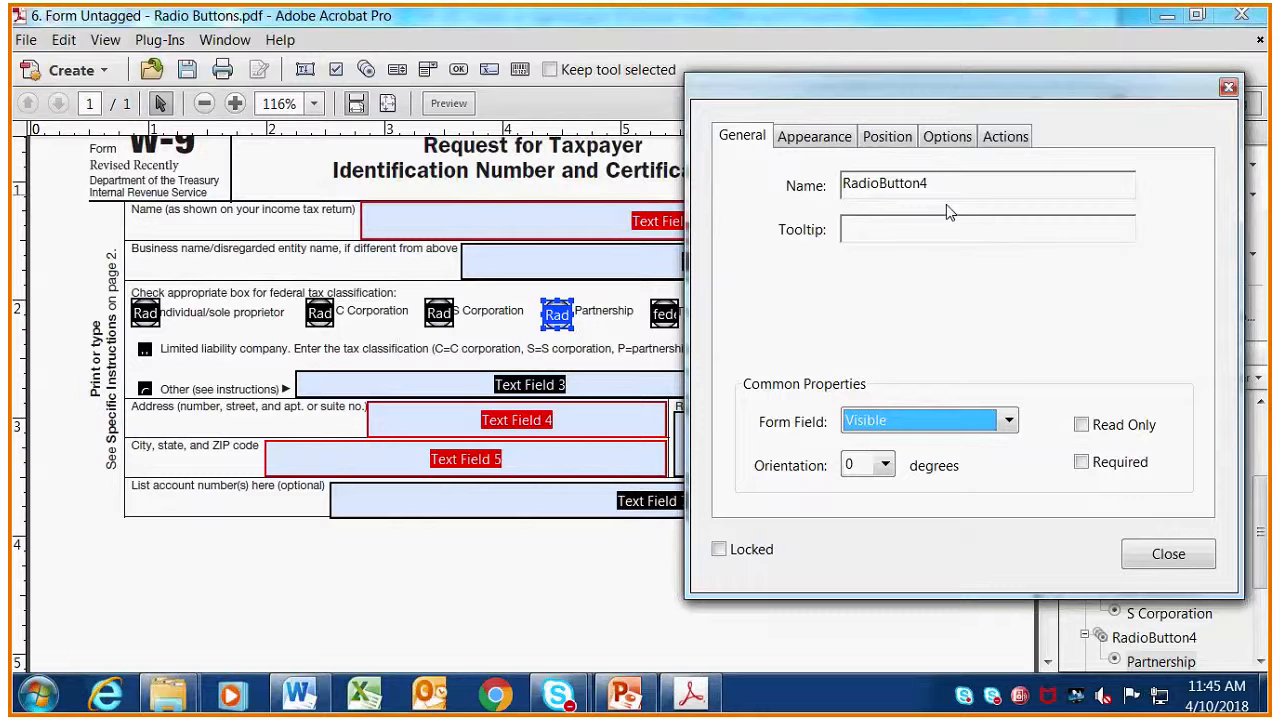
{"action": "left_click", "coordinate": [952, 144]}
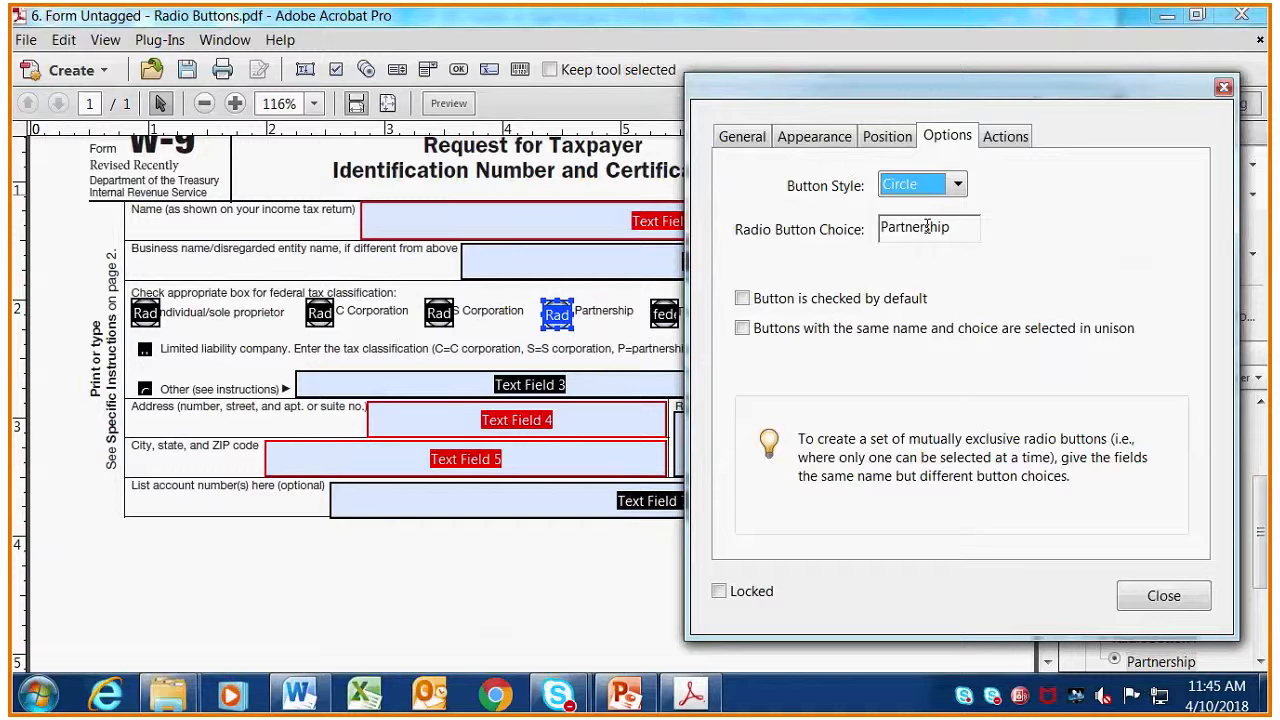
Rename the Trust/estate radio button as RadioButton5 and clear its tooltip
{"action": "left_click", "coordinate": [665, 316]}
{"action": "left_click", "coordinate": [741, 138]}
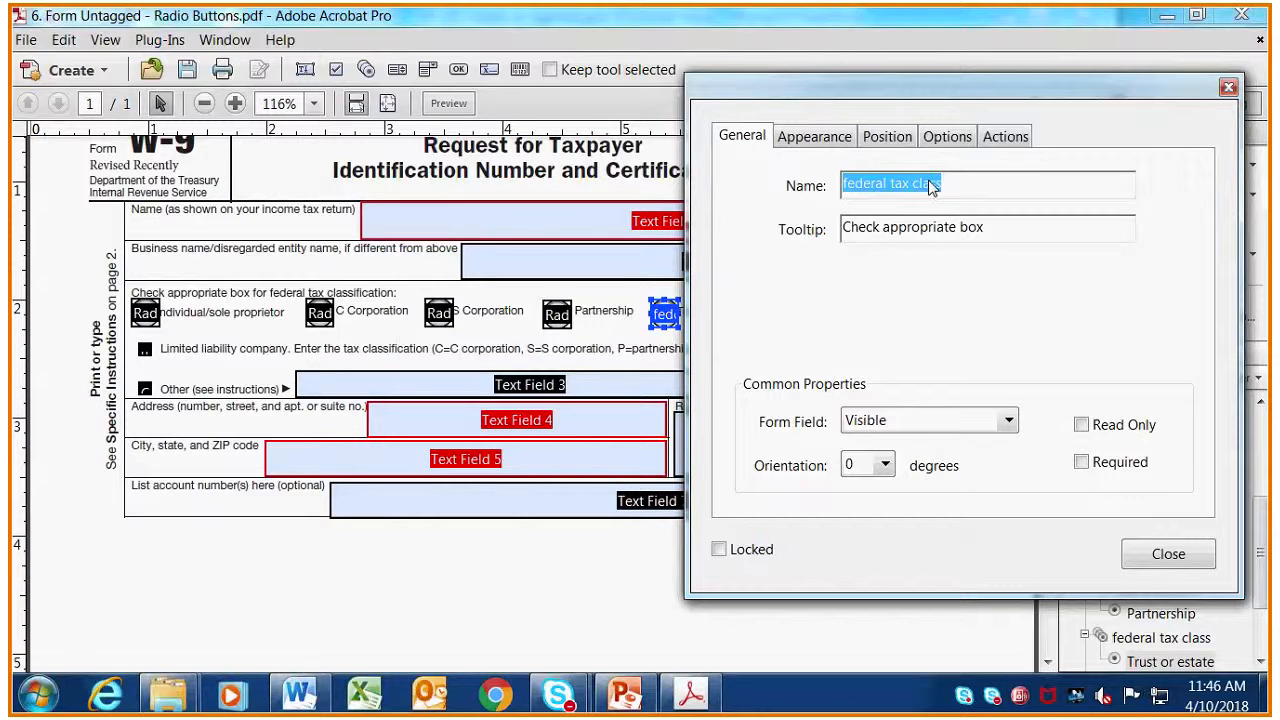
{"action": "type", "text": "Radio"}
{"action": "type", "text": "Button5"}
{"action": "key", "text": "Tab"}
{"action": "key", "text": "Delete"}
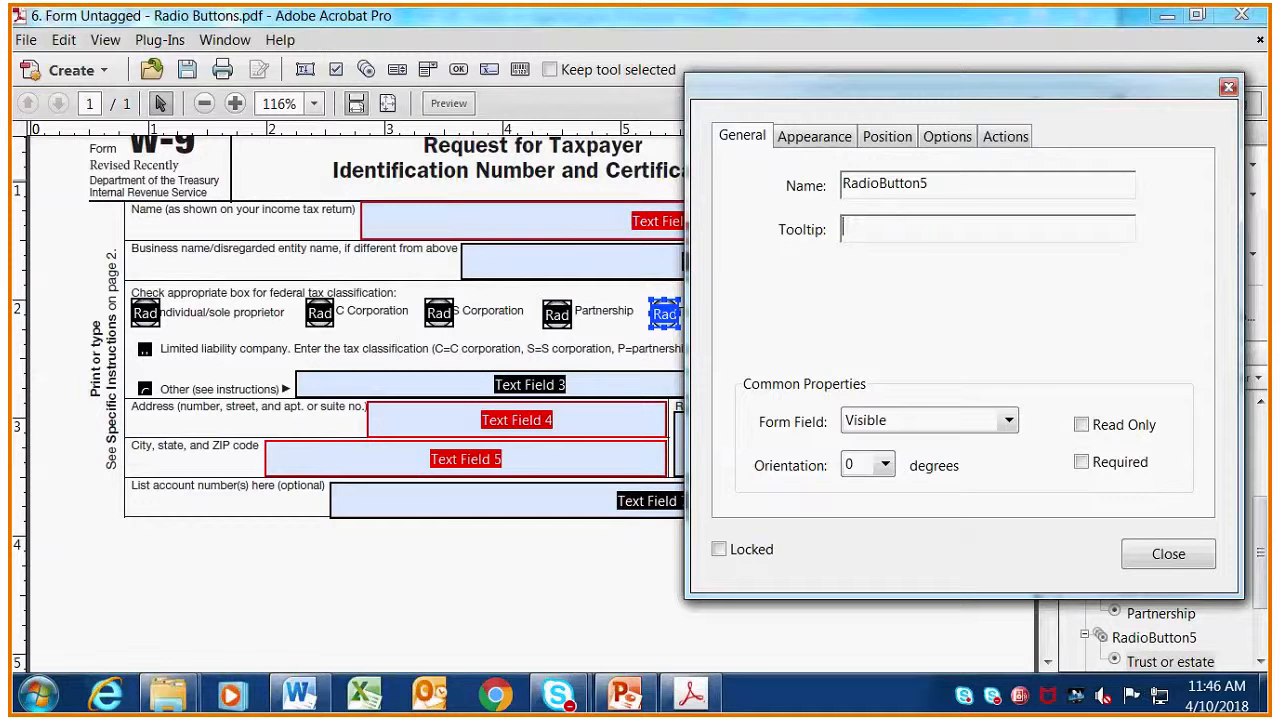
{"action": "key", "text": "Tab"}
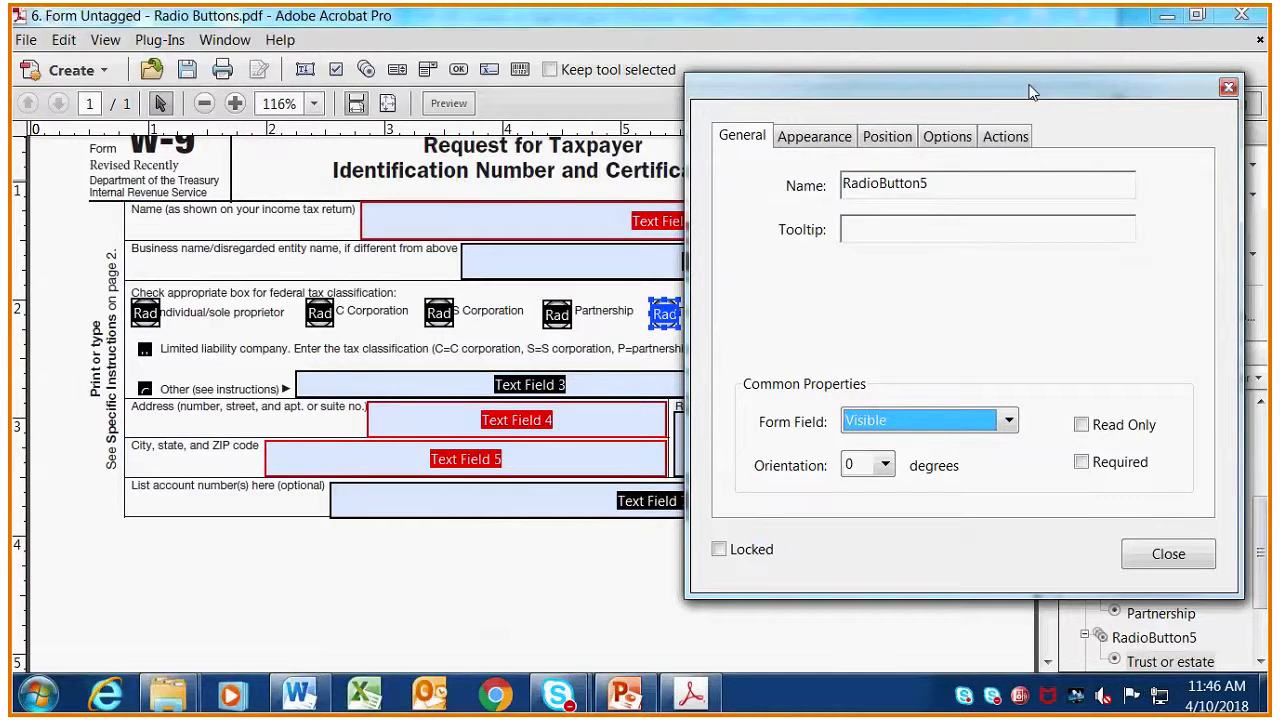
Shorten the radio button choice of RadioButton5 to Trust
{"action": "left_click", "coordinate": [950, 138]}
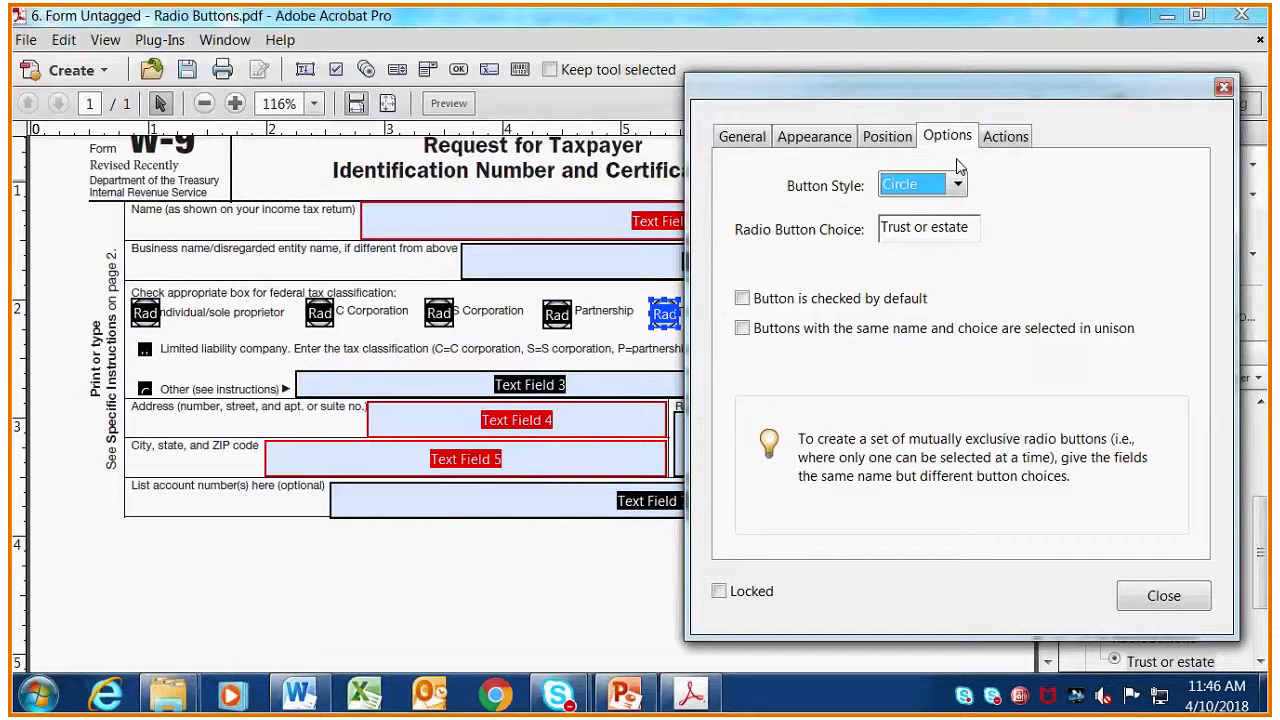
{"action": "left_click", "coordinate": [911, 230]}
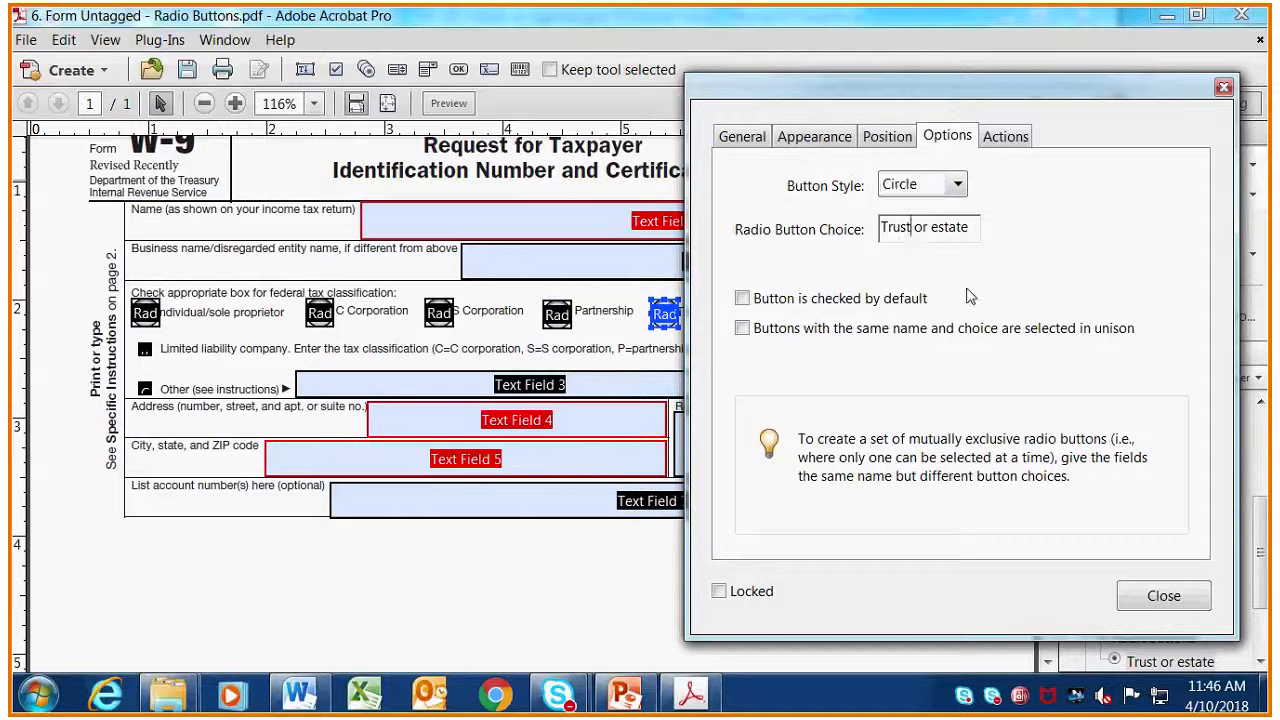
{"action": "key", "text": "Delete"}
{"action": "key", "text": "Delete"}
{"action": "key", "text": "Delete"}
{"action": "key", "text": "Delete"}
{"action": "key", "text": "Delete"}
{"action": "key", "text": "Delete"}
{"action": "key", "text": "Delete"}
{"action": "key", "text": "Delete"}
{"action": "key", "text": "Delete"}
{"action": "key", "text": "Delete"}
{"action": "key", "text": "Tab"}
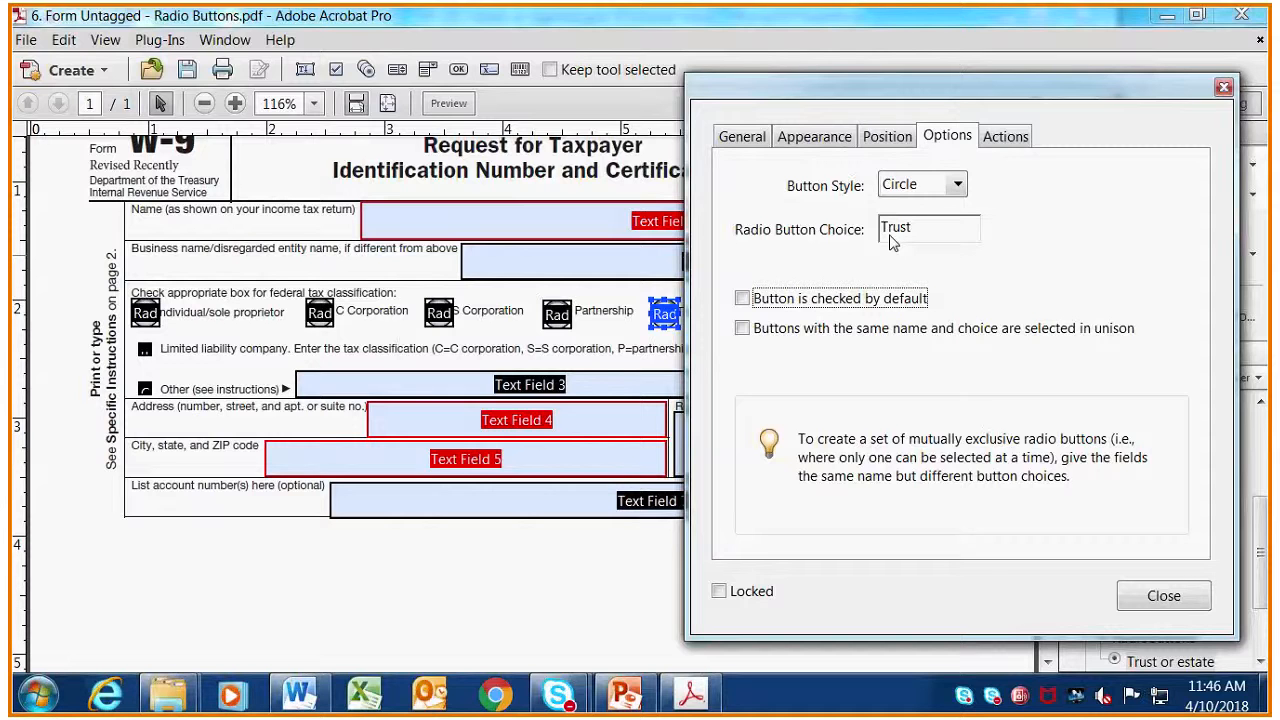
{"action": "left_click", "coordinate": [741, 136]}
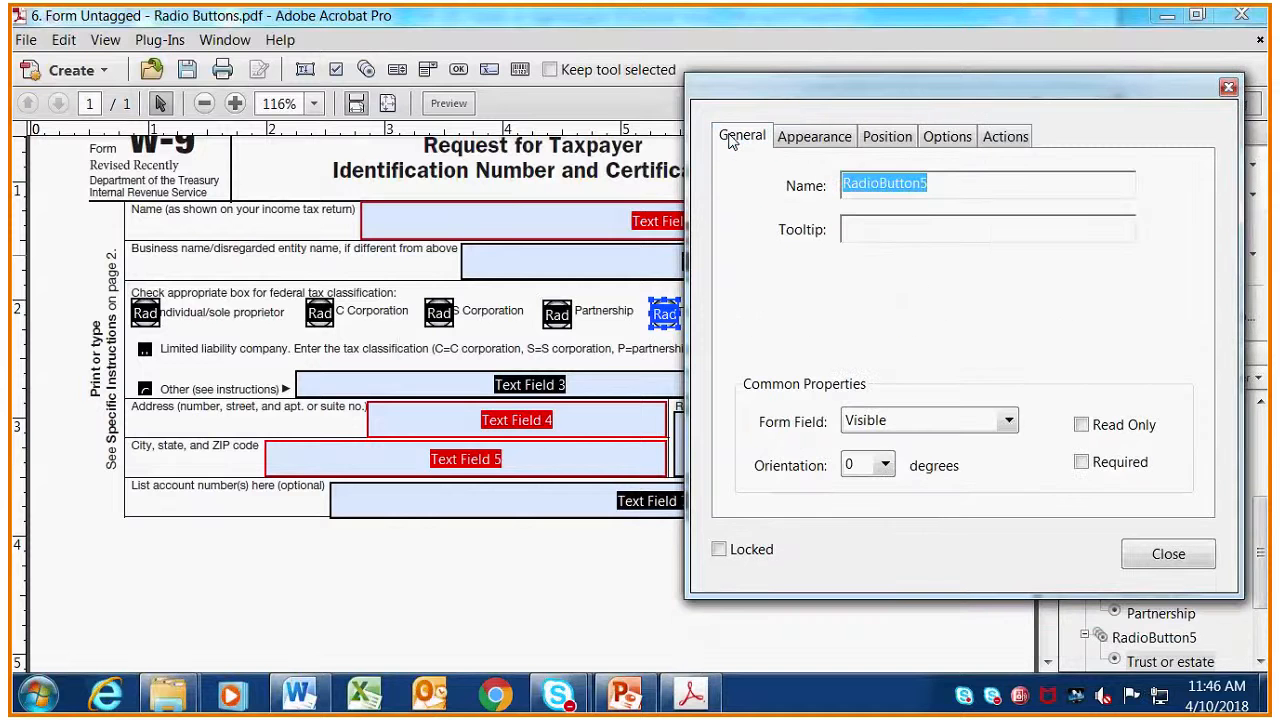
Switch to the Keyboard Shortcuts, Java Script document in Word and copy the whole script for mutually exclusive radio buttons
{"action": "left_click", "coordinate": [315, 703]}
{"action": "scroll", "coordinate": [668, 375], "scroll_direction": "down", "scroll_amount": 20}
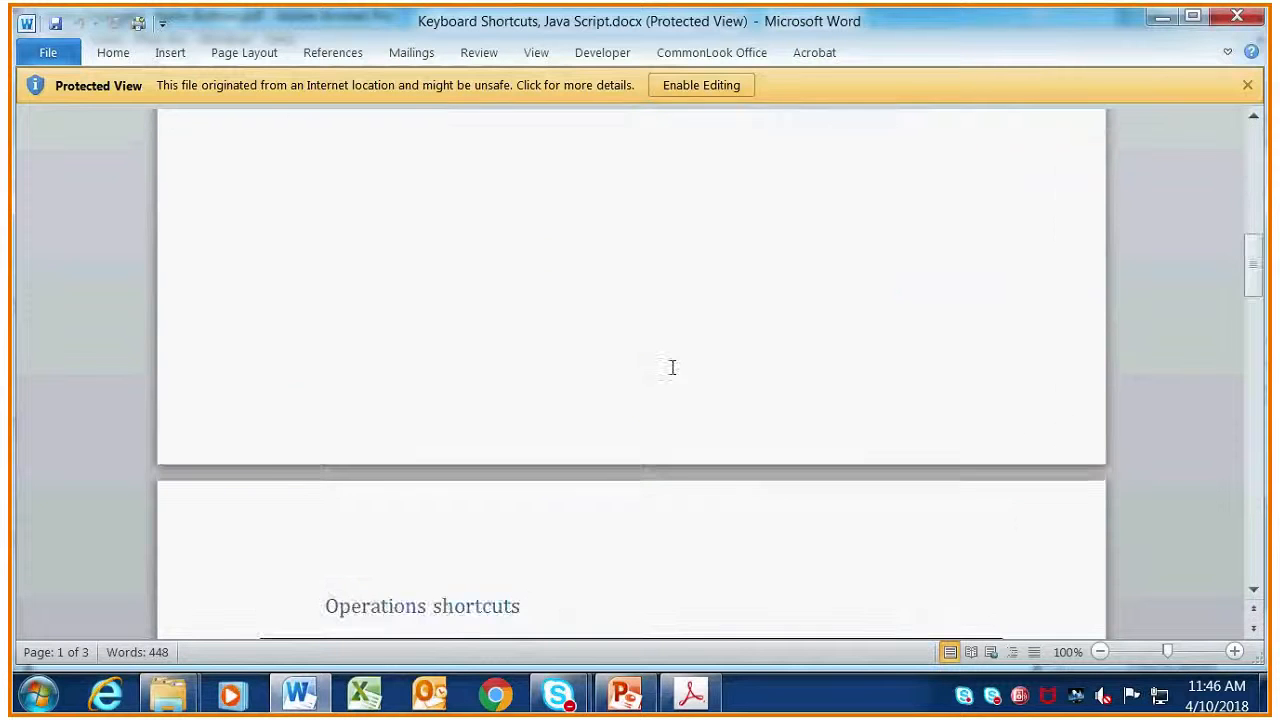
{"action": "scroll", "coordinate": [672, 363], "scroll_direction": "down", "scroll_amount": 10}
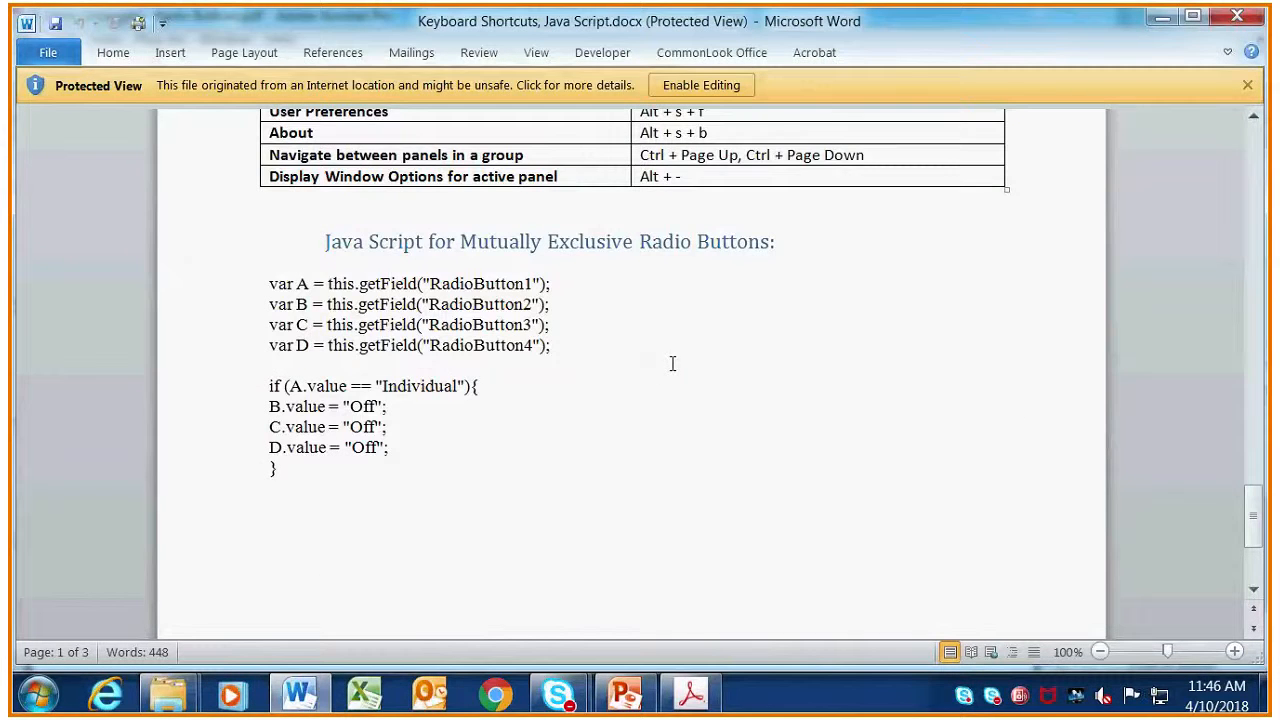
{"action": "scroll", "coordinate": [642, 380], "scroll_direction": "down", "scroll_amount": 1}
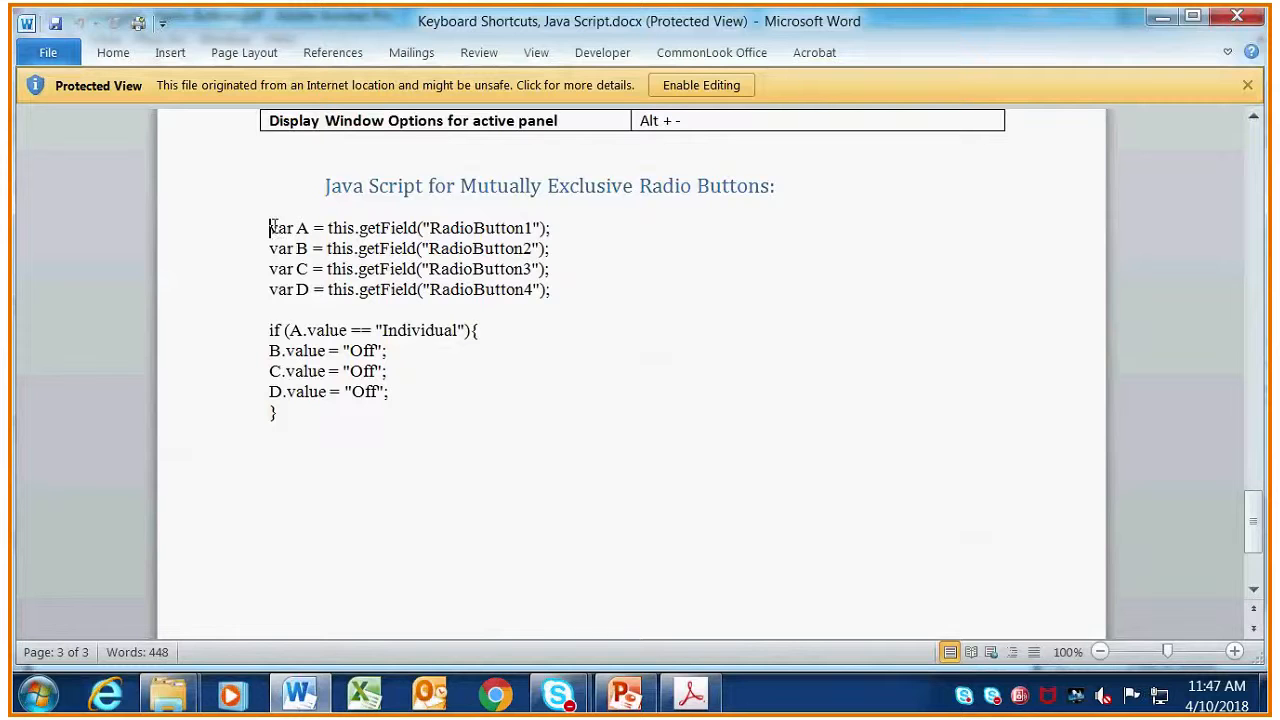
{"action": "left_click_drag", "start_coordinate": [274, 237], "coordinate": [281, 424]}
{"action": "key", "text": "ctrl+c"}
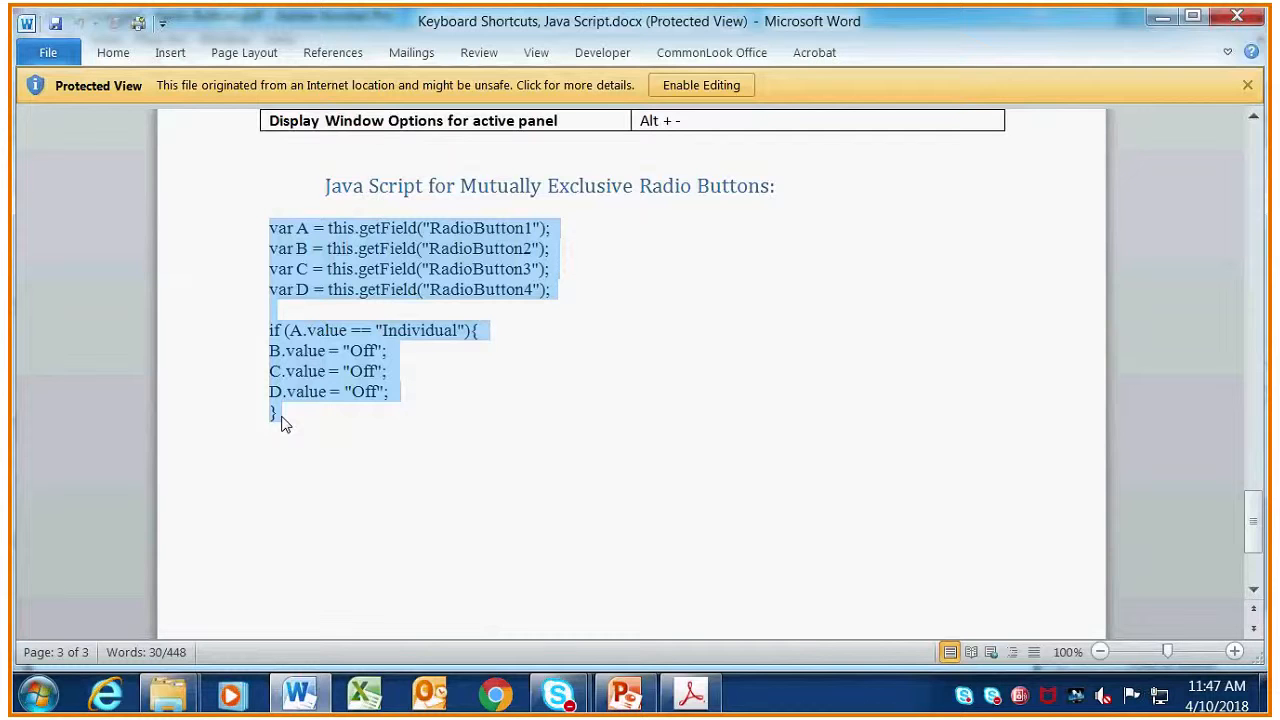
Switch back to the W-9 form in Acrobat and open the action settings of the Individual/sole proprietor radio button
{"action": "left_click", "coordinate": [692, 697]}
{"action": "left_click_drag", "start_coordinate": [842, 97], "coordinate": [787, 94]}
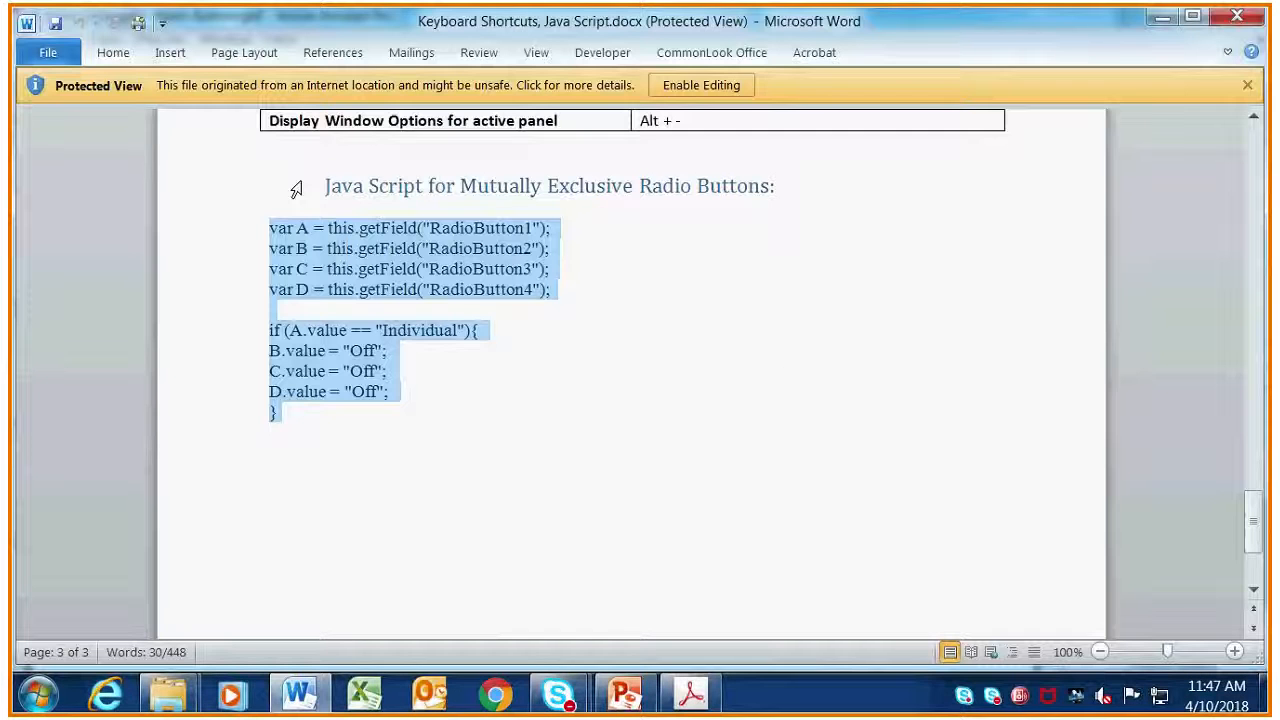
{"action": "left_click", "coordinate": [298, 693]}
{"action": "left_click", "coordinate": [690, 693]}
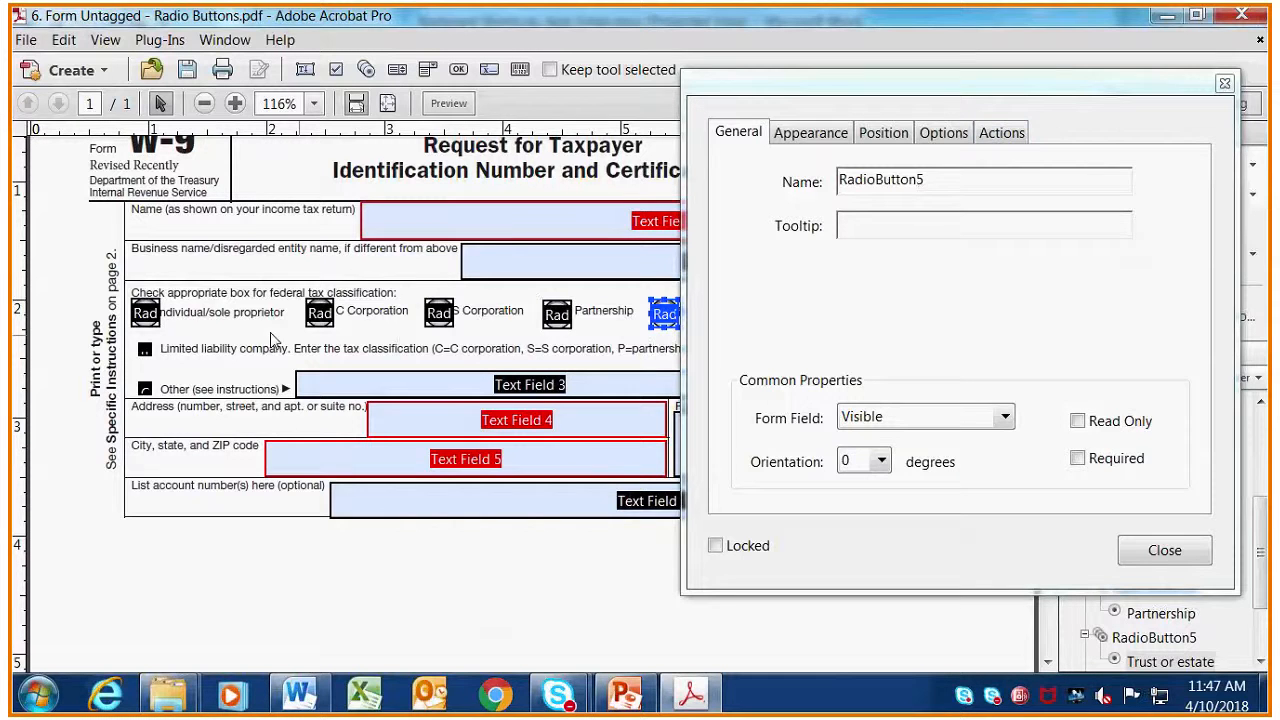
{"action": "left_click", "coordinate": [145, 314]}
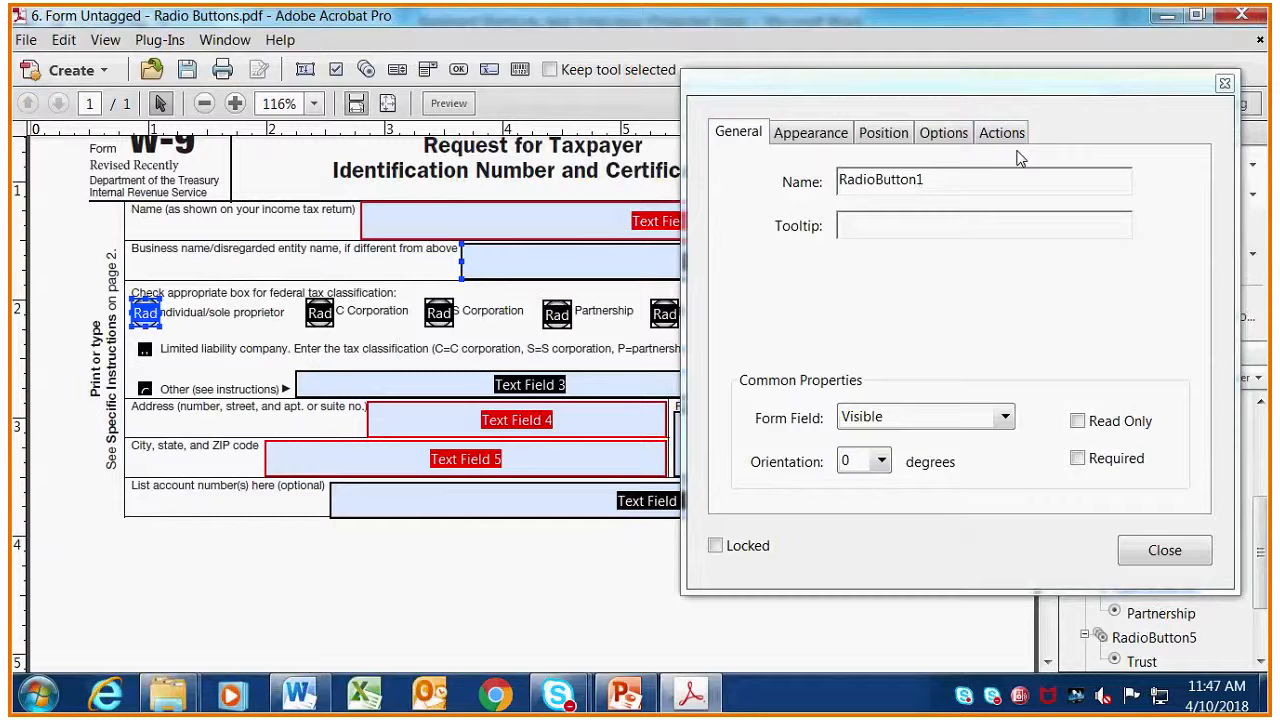
{"action": "left_click", "coordinate": [1001, 134]}
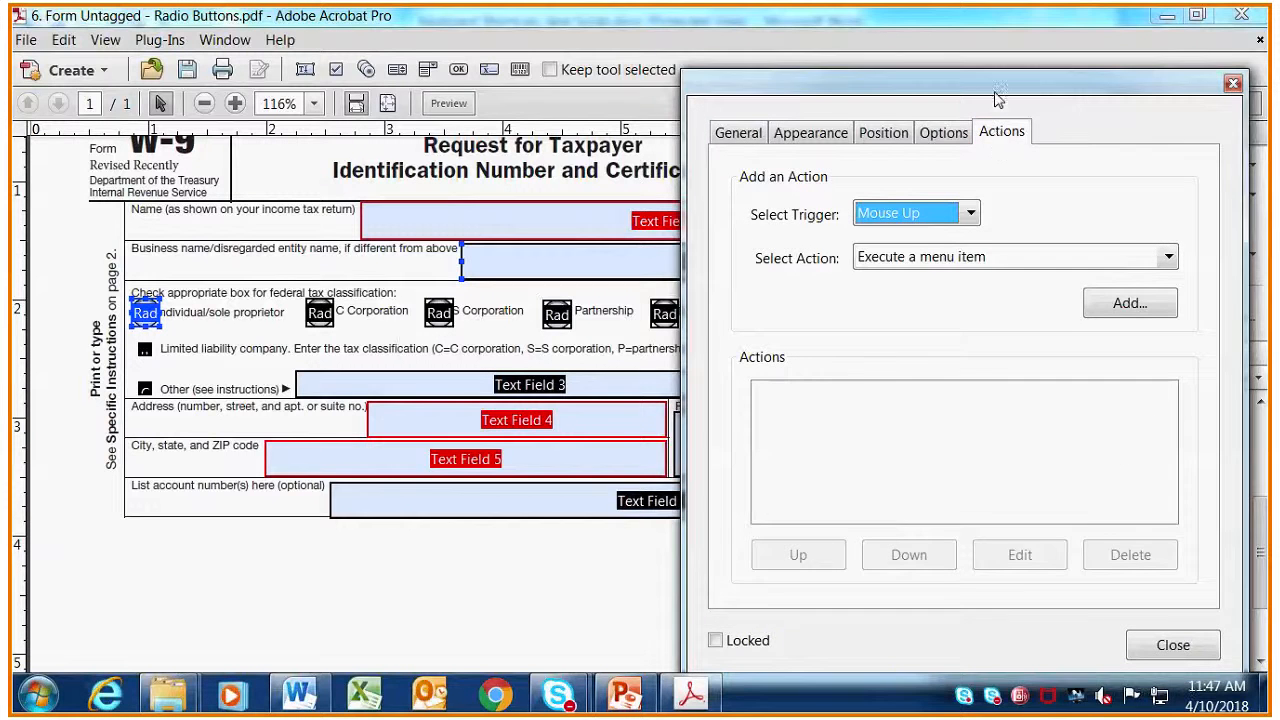
{"action": "left_click_drag", "start_coordinate": [997, 99], "coordinate": [971, 89]}
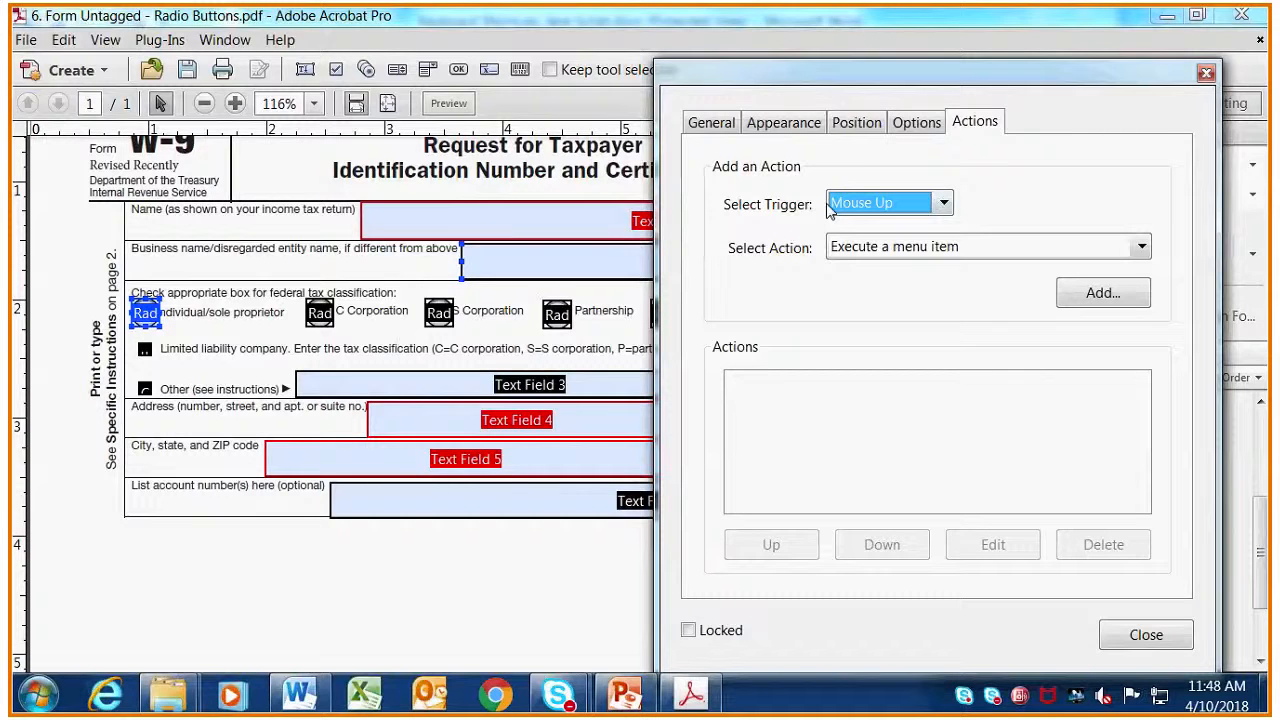
Choose the Mouse Up trigger and the Run a JavaScript action for RadioButton1
{"action": "left_click", "coordinate": [868, 206]}
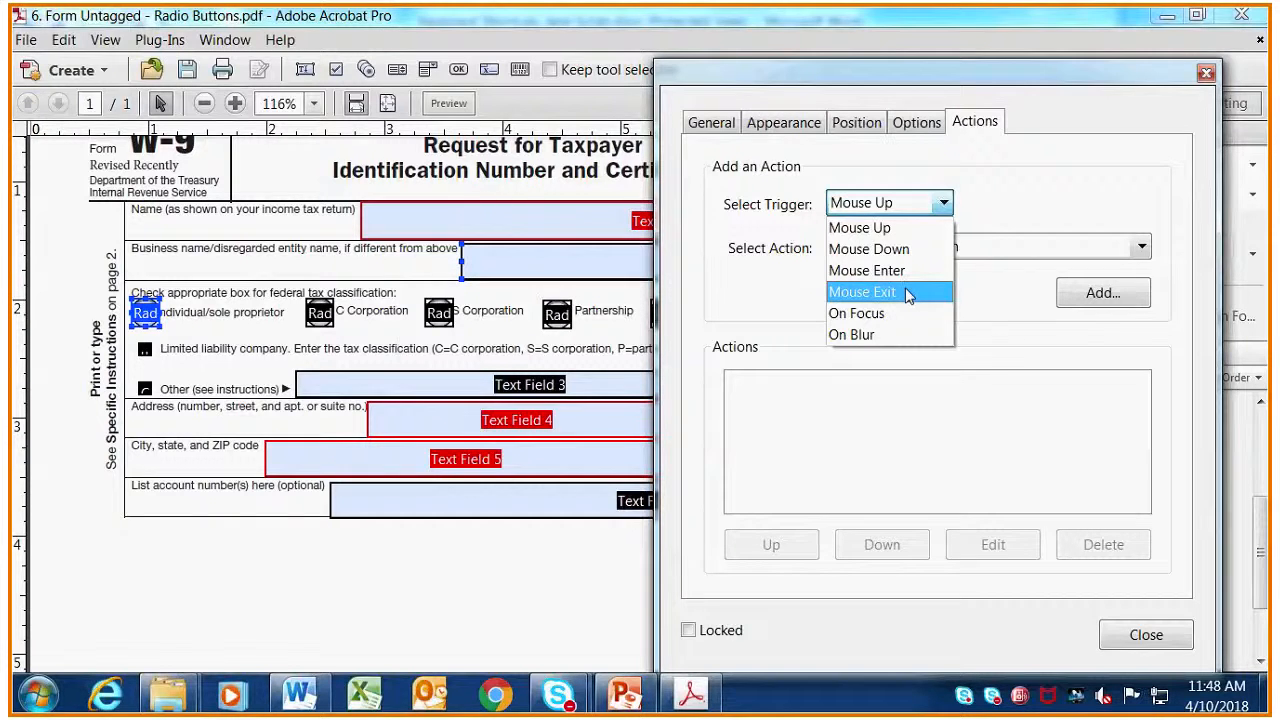
{"action": "left_click", "coordinate": [884, 229]}
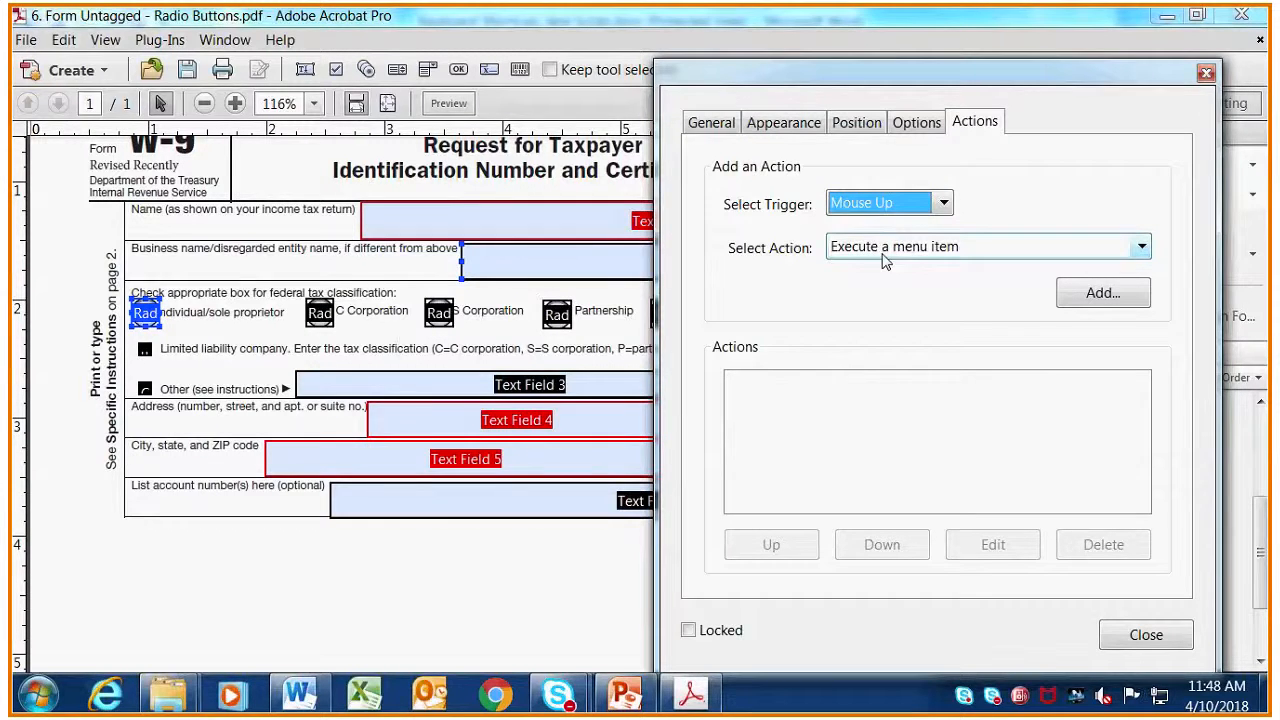
{"action": "left_click", "coordinate": [883, 261]}
{"action": "scroll", "coordinate": [980, 380], "scroll_direction": "down", "scroll_amount": 3}
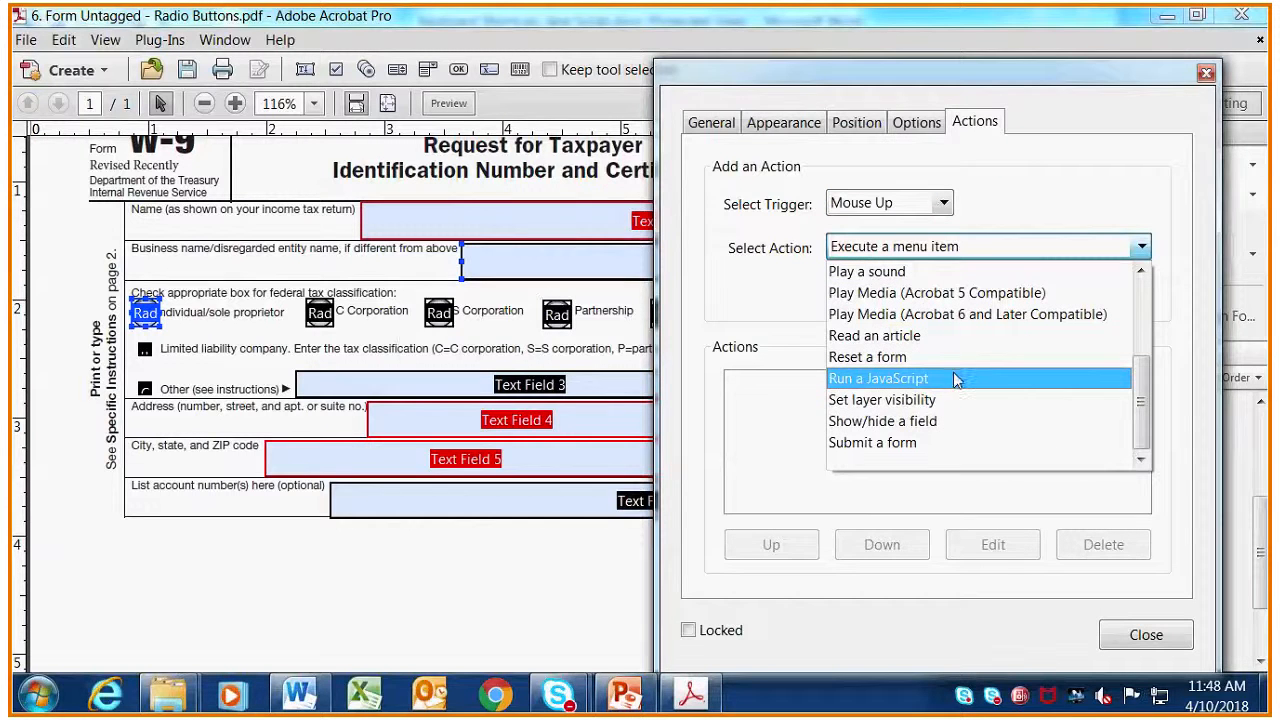
{"action": "left_click", "coordinate": [946, 379]}
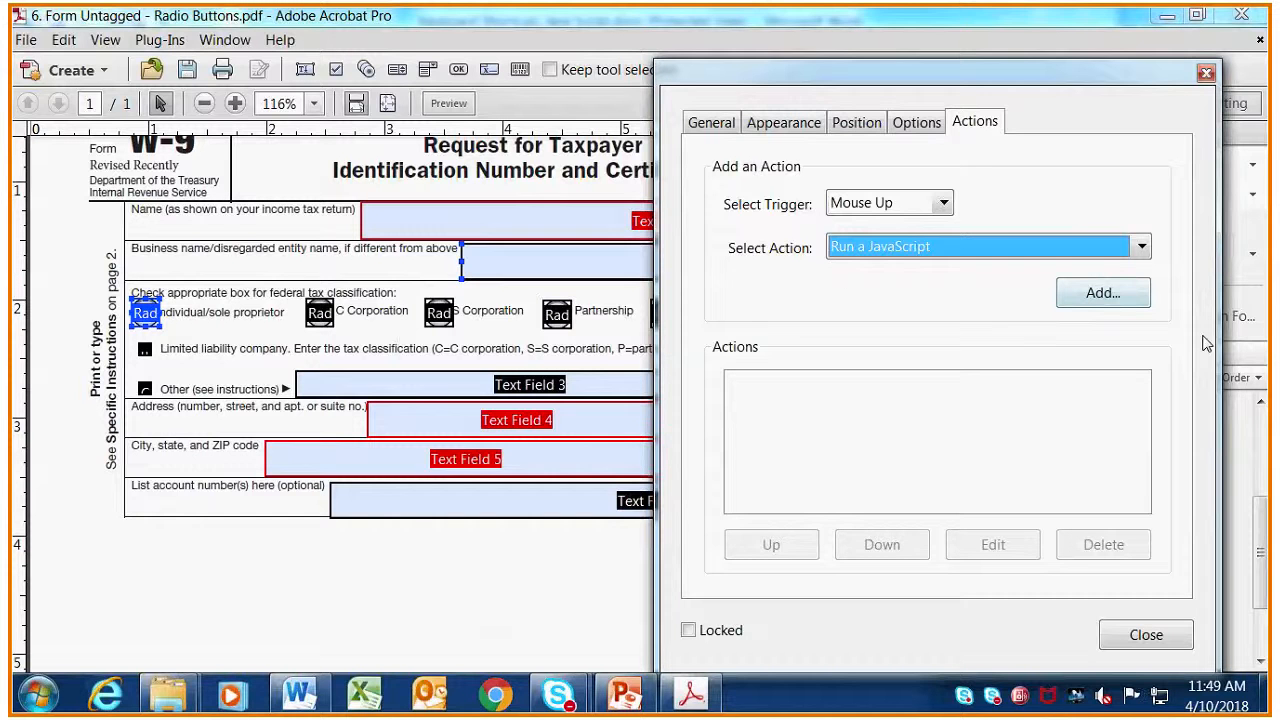
Add the action to RadioButton1, enlarge the JavaScript Editor, and paste the copied script into it
{"action": "left_click", "coordinate": [1141, 297]}
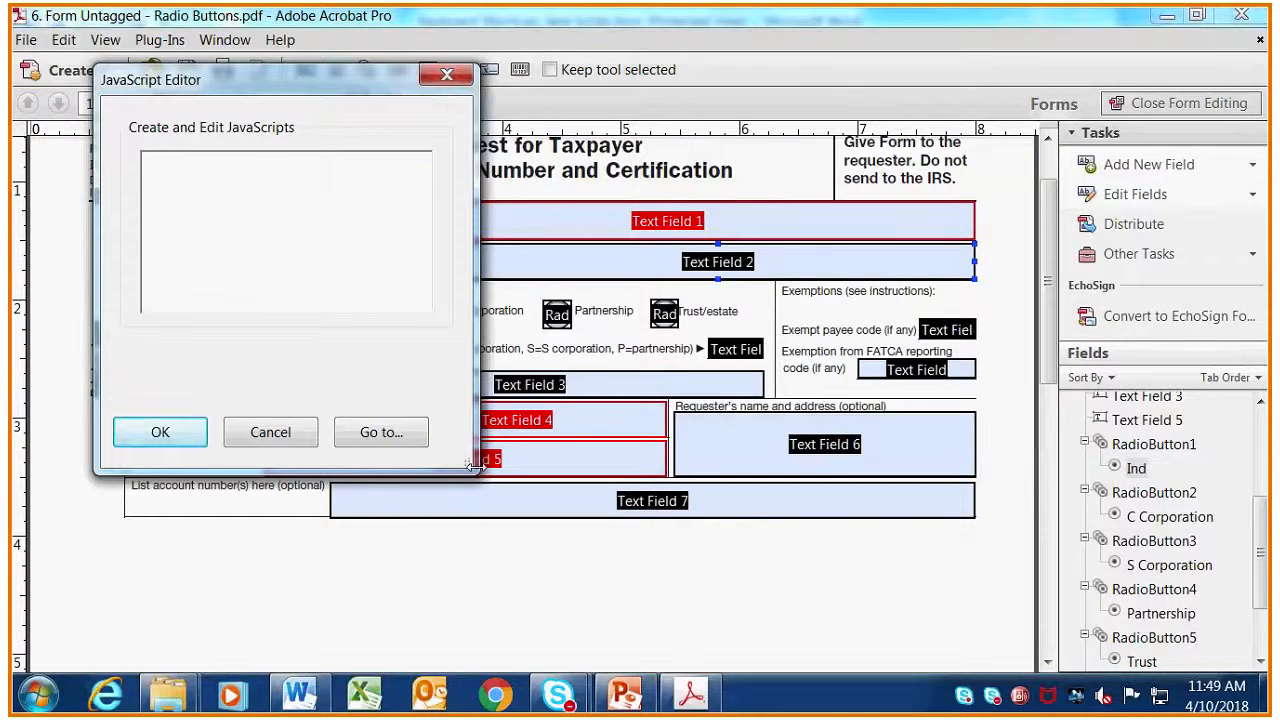
{"action": "left_click_drag", "start_coordinate": [475, 471], "coordinate": [731, 546]}
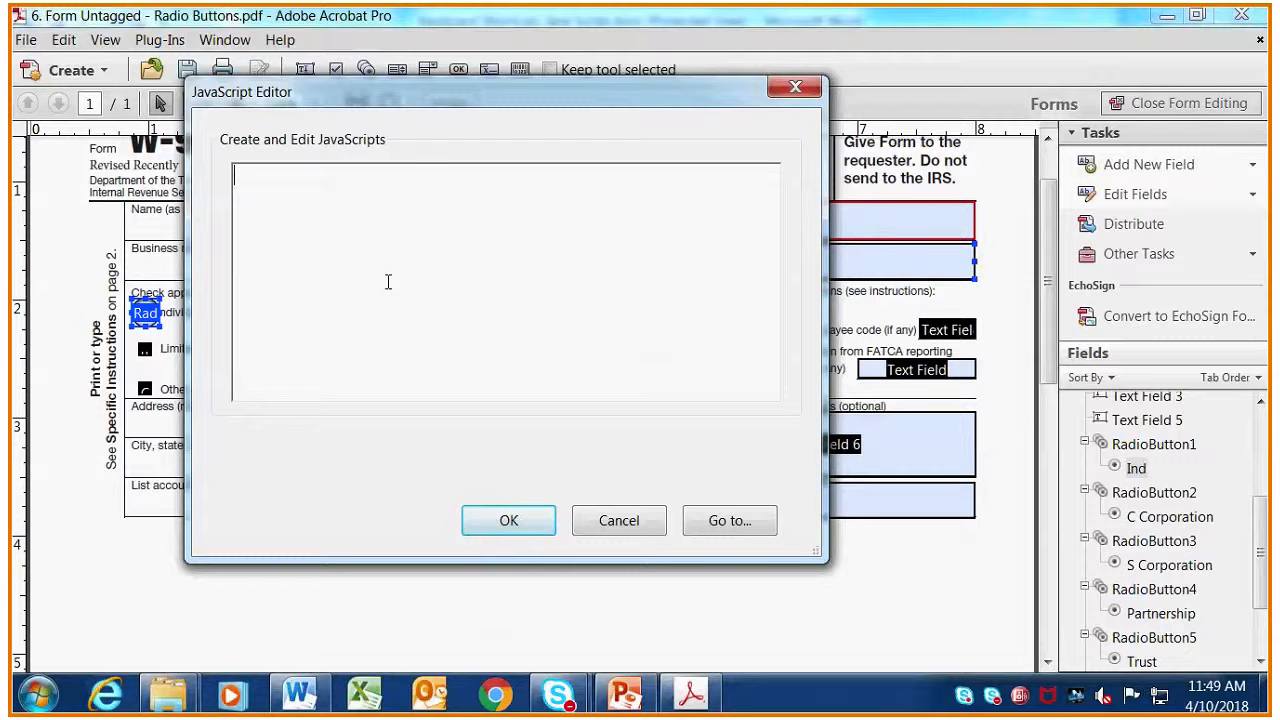
{"action": "key", "text": "ctrl+v"}
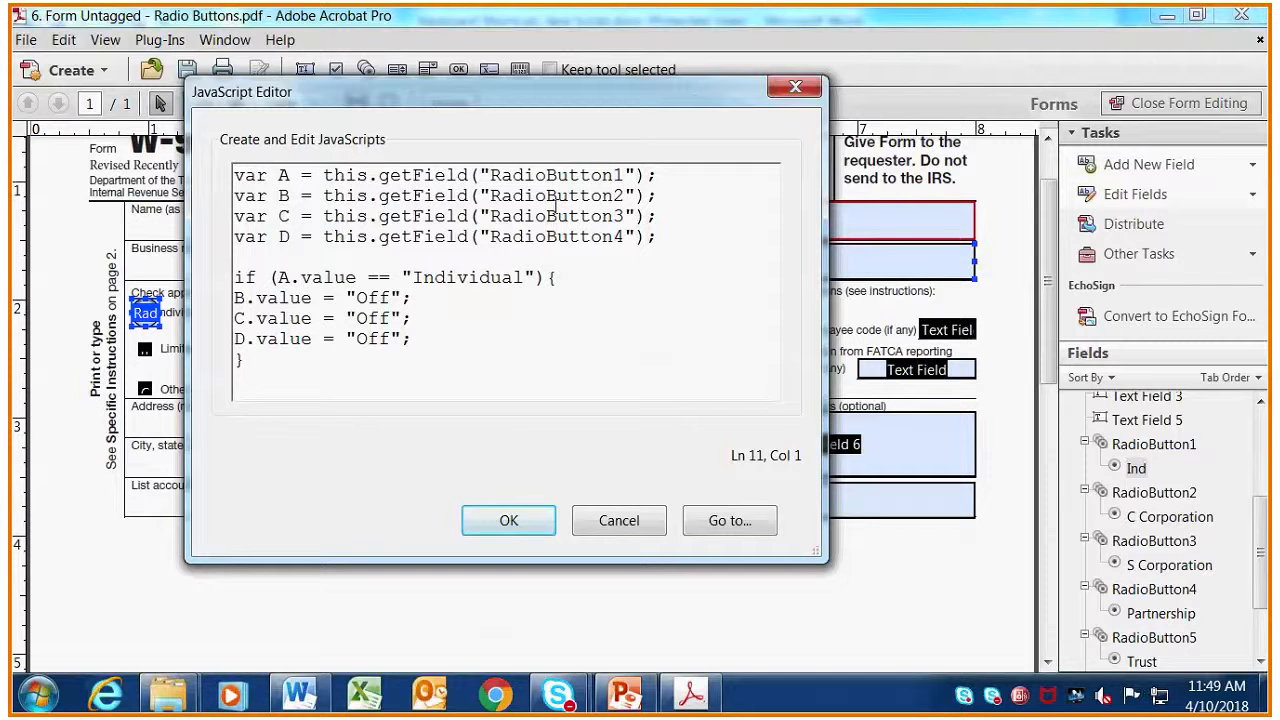
{"action": "mouse_move", "coordinate": [829, 368]}
{"action": "left_mouse_down"}
{"action": "mouse_move", "coordinate": [545, 354]}
{"action": "mouse_move", "coordinate": [820, 351]}
{"action": "left_mouse_up"}
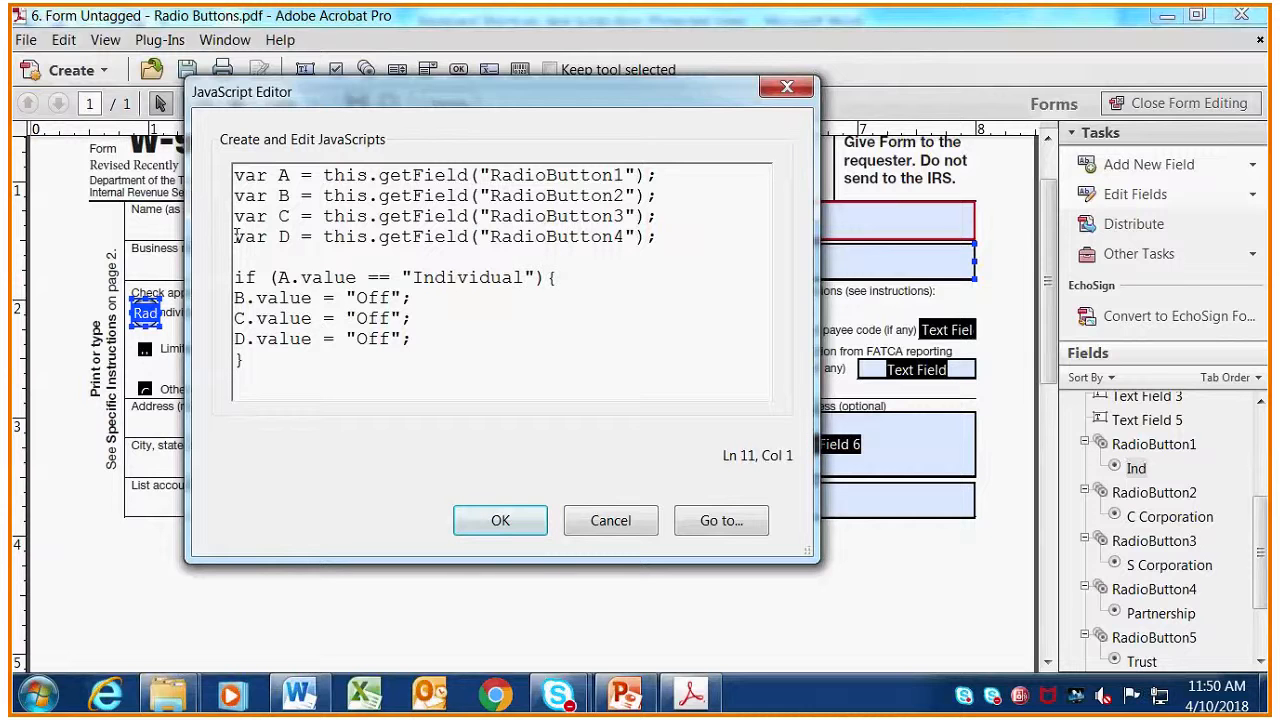
Duplicate the line var D = this.getField("RadioButton4"); directly beneath itself in the script
{"action": "left_click_drag", "start_coordinate": [236, 236], "coordinate": [654, 238]}
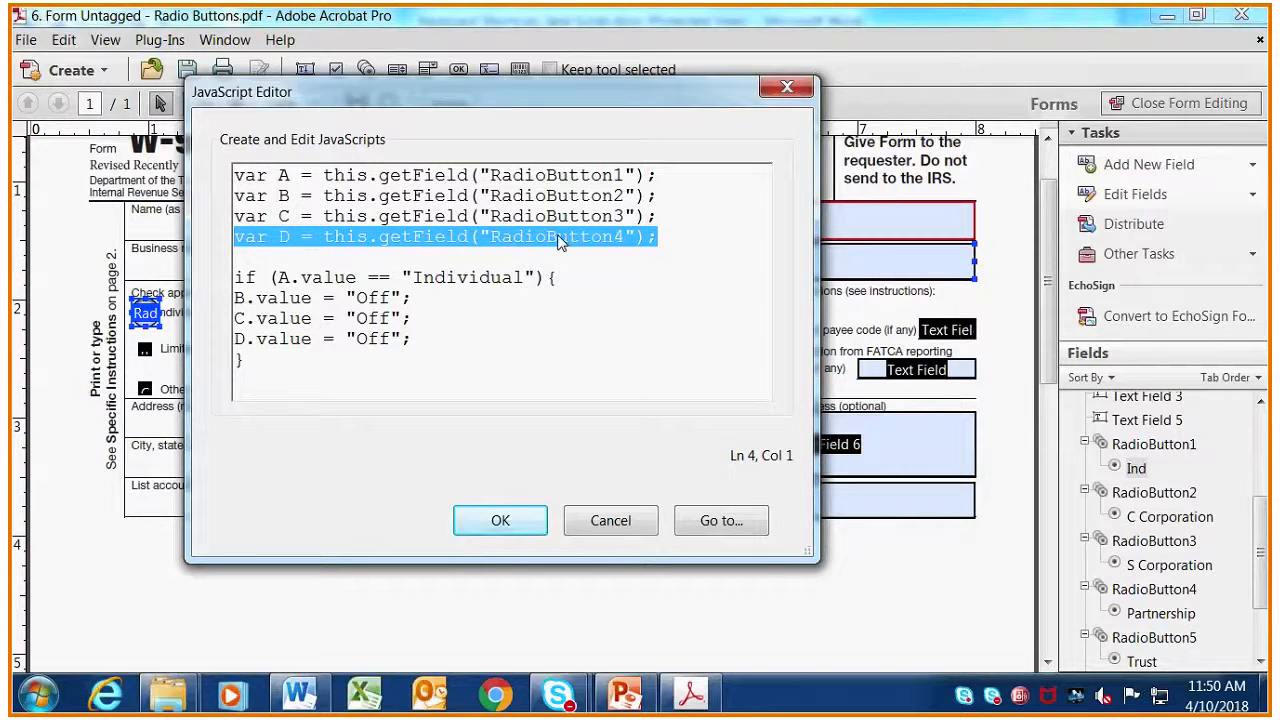
{"action": "left_click", "coordinate": [647, 247]}
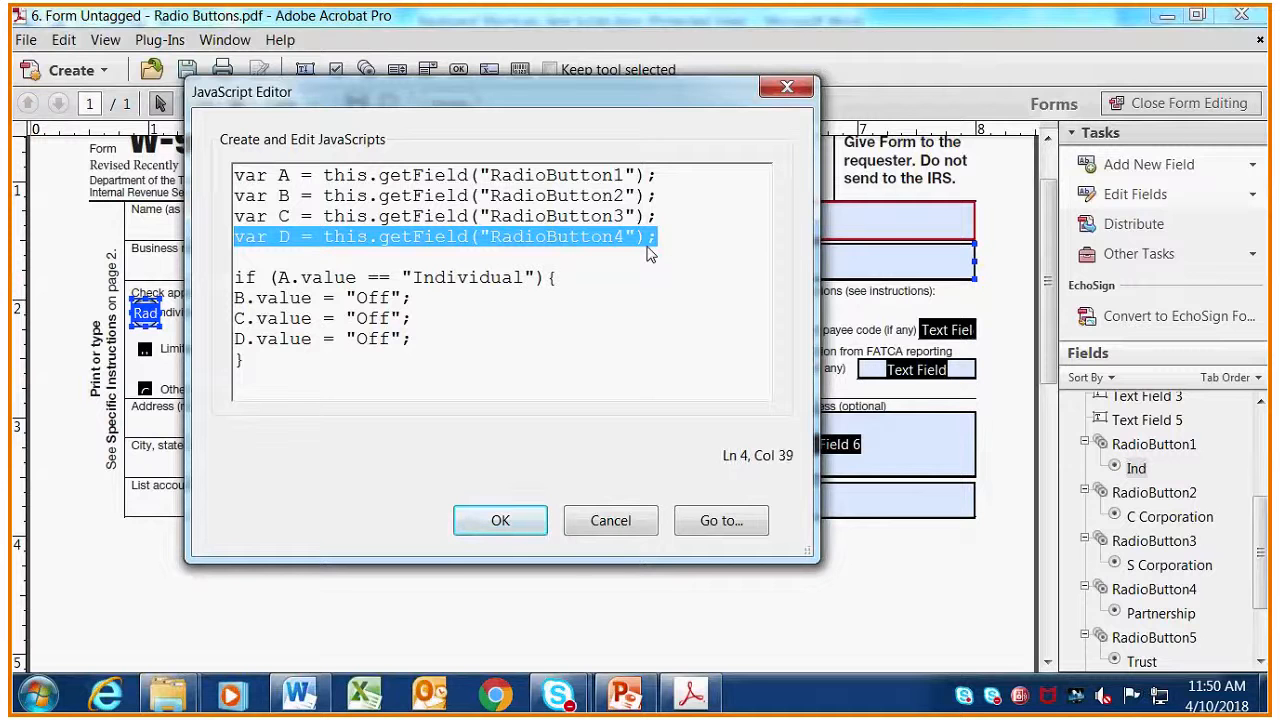
{"action": "left_click", "coordinate": [657, 243]}
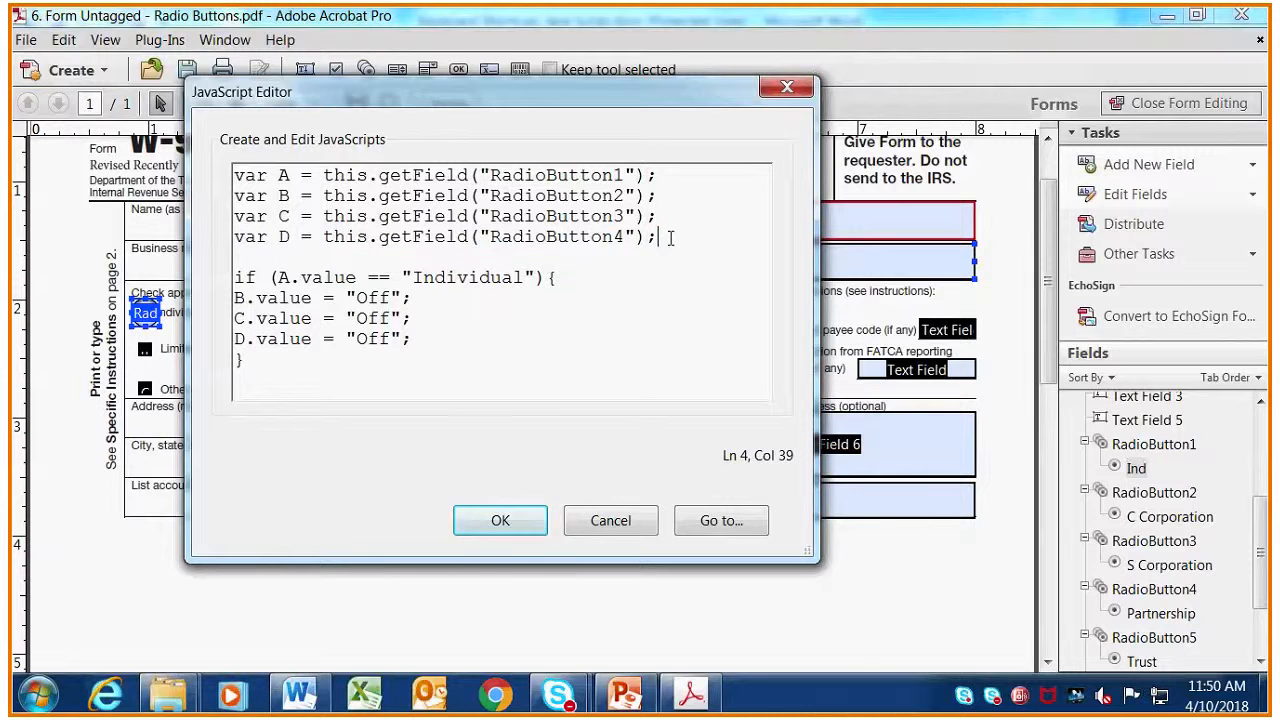
{"action": "key", "text": "Return"}
{"action": "type", "text": "var D = this.getField(\"RadioButton4\");"}
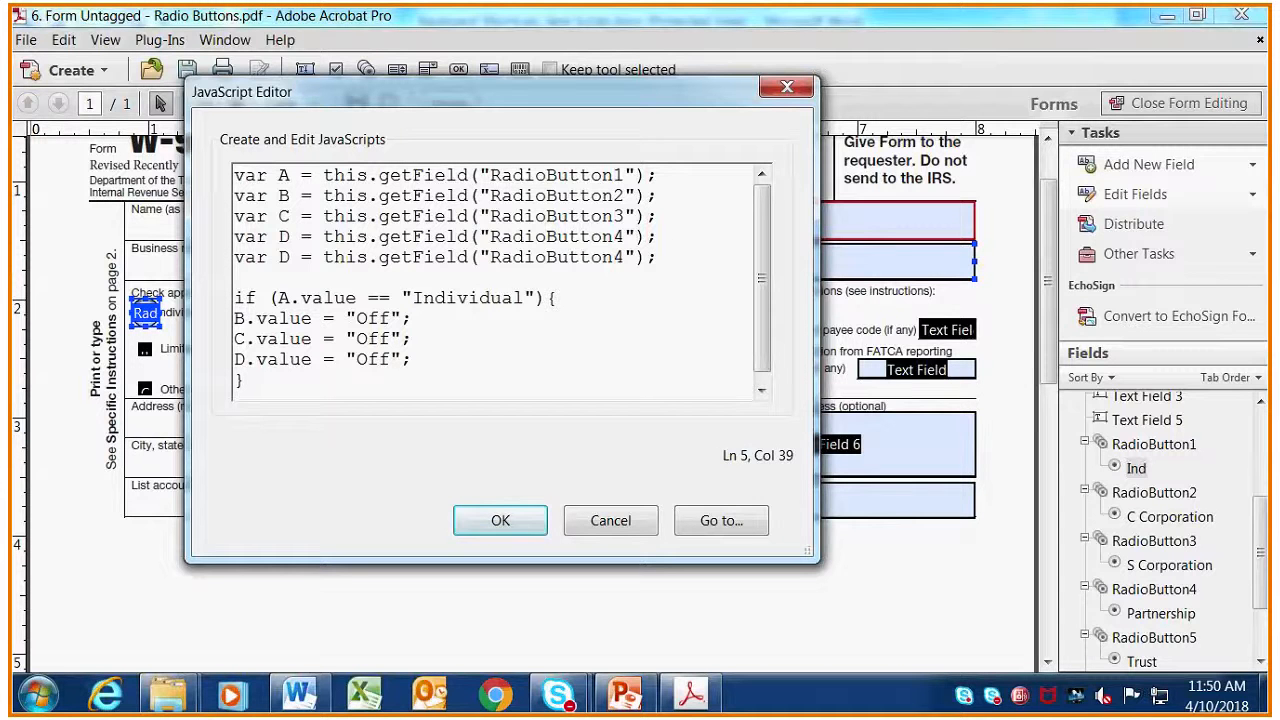
Change the duplicated declaration line to var E = this.getField("RadioButton5"); in the script
{"action": "left_click", "coordinate": [295, 257]}
{"action": "key", "text": "BackSpace"}
{"action": "type", "text": "E"}
{"action": "left_click", "coordinate": [625, 258]}
{"action": "key", "text": "BackSpace"}
{"action": "type", "text": "5"}
Enlarge the script editor and add the line E.value = "Off"; beneath D.value = "Off"; by duplicating and editing it
{"action": "left_click_drag", "start_coordinate": [482, 561], "coordinate": [479, 640]}
{"action": "left_click_drag", "start_coordinate": [390, 359], "coordinate": [411, 359]}
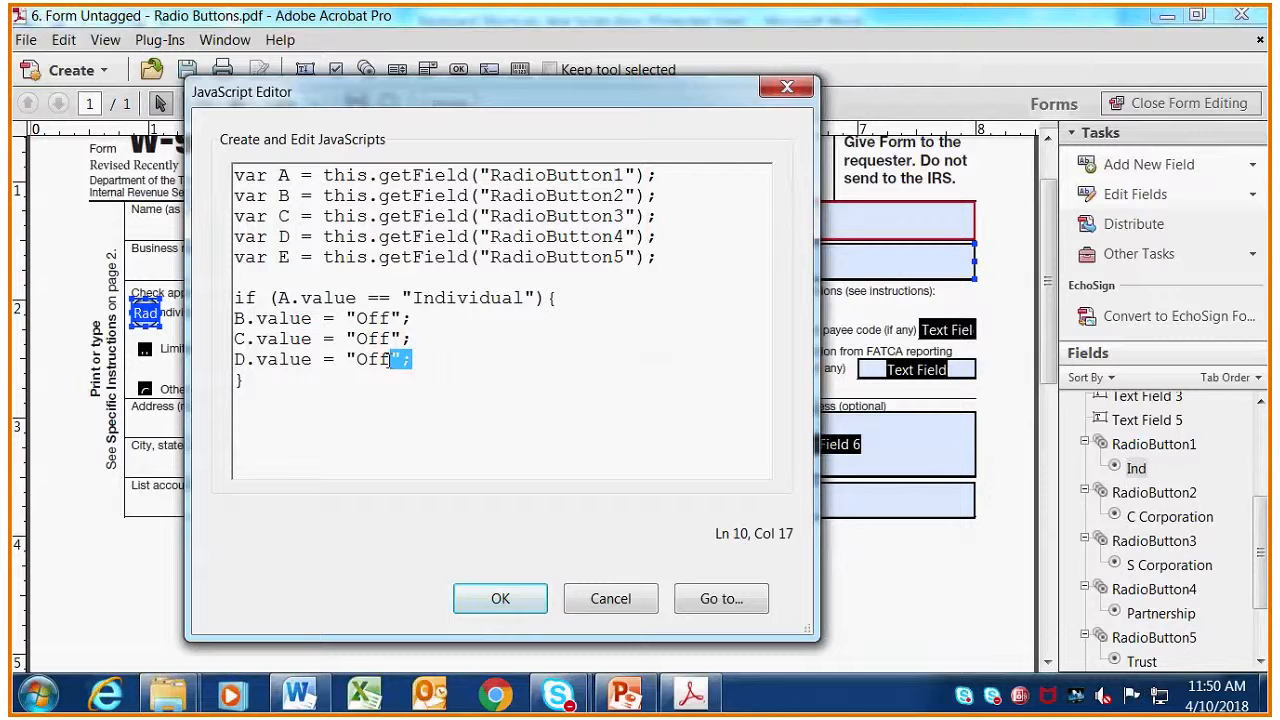
{"action": "left_click_drag", "start_coordinate": [428, 359], "coordinate": [229, 364]}
{"action": "key", "text": "ctrl+c"}
{"action": "left_click", "coordinate": [452, 358]}
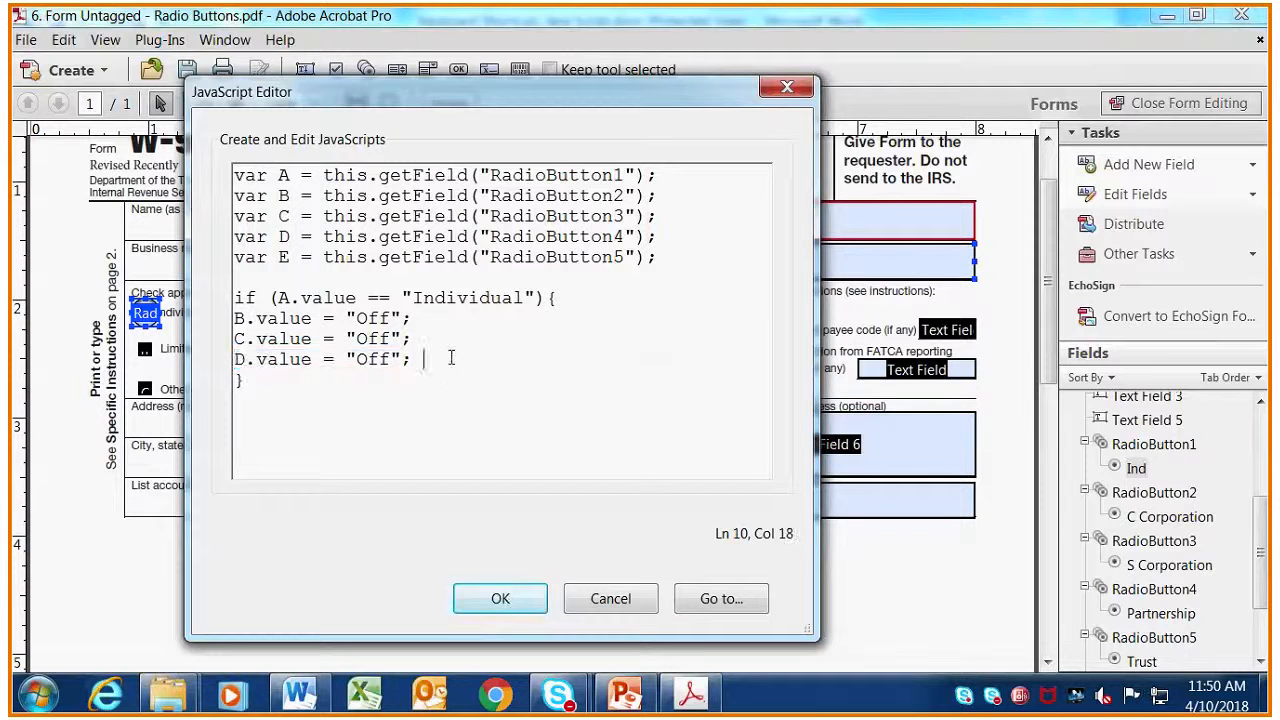
{"action": "key", "text": "Return"}
{"action": "key", "text": "ctrl+v"}
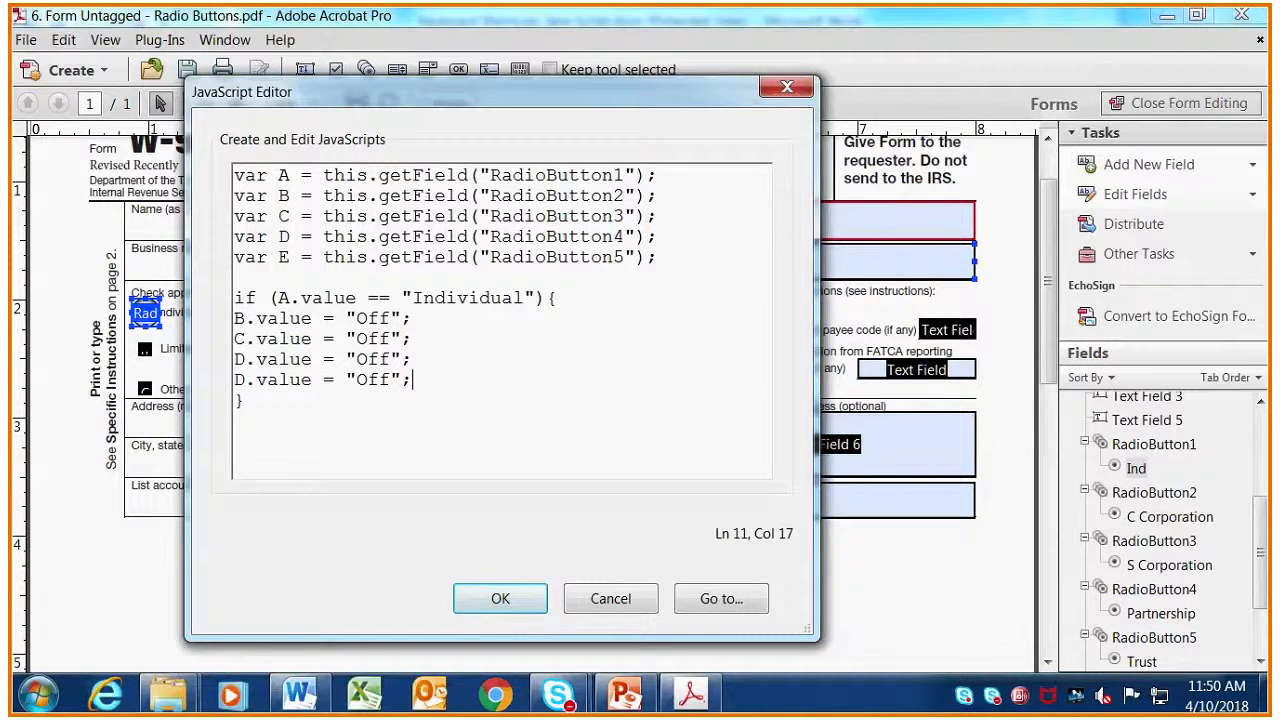
{"action": "left_click", "coordinate": [242, 380]}
{"action": "key", "text": "BackSpace"}
{"action": "type", "text": "E"}
{"action": "left_click", "coordinate": [694, 274]}
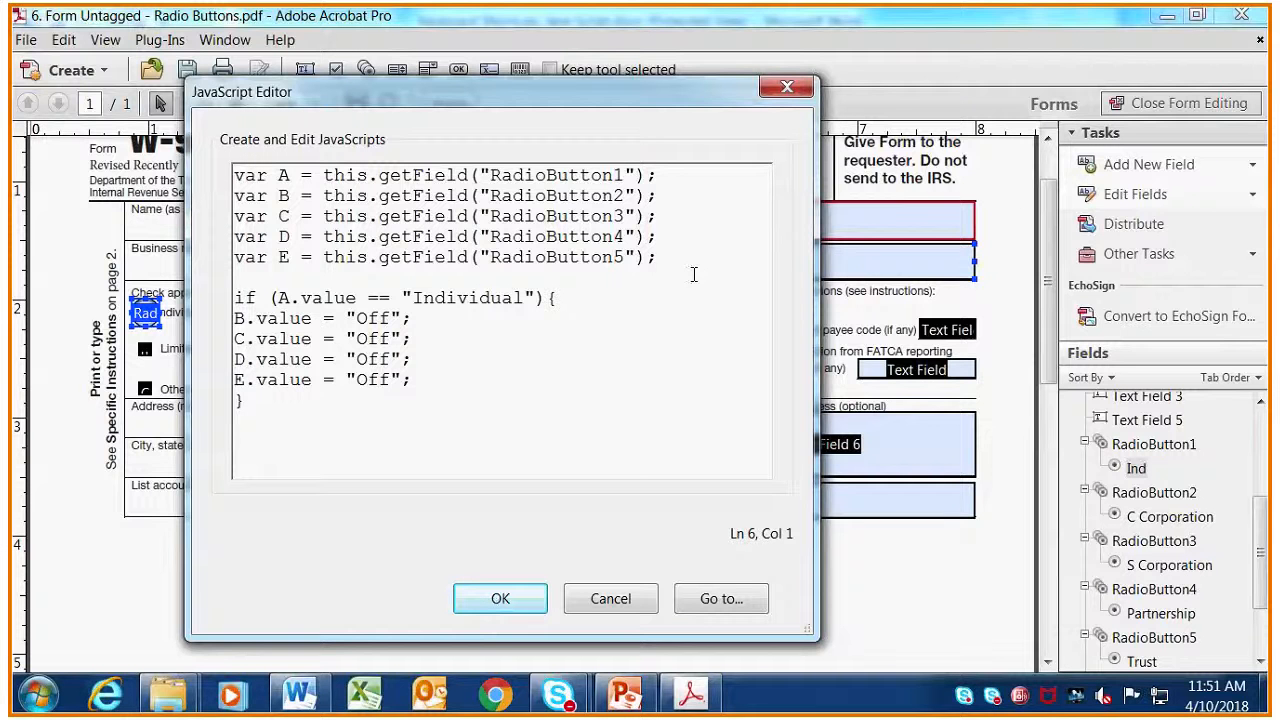
Copy the complete five-button script and save it as RadioButton1's Mouse Up action
{"action": "left_click_drag", "start_coordinate": [300, 440], "coordinate": [221, 158]}
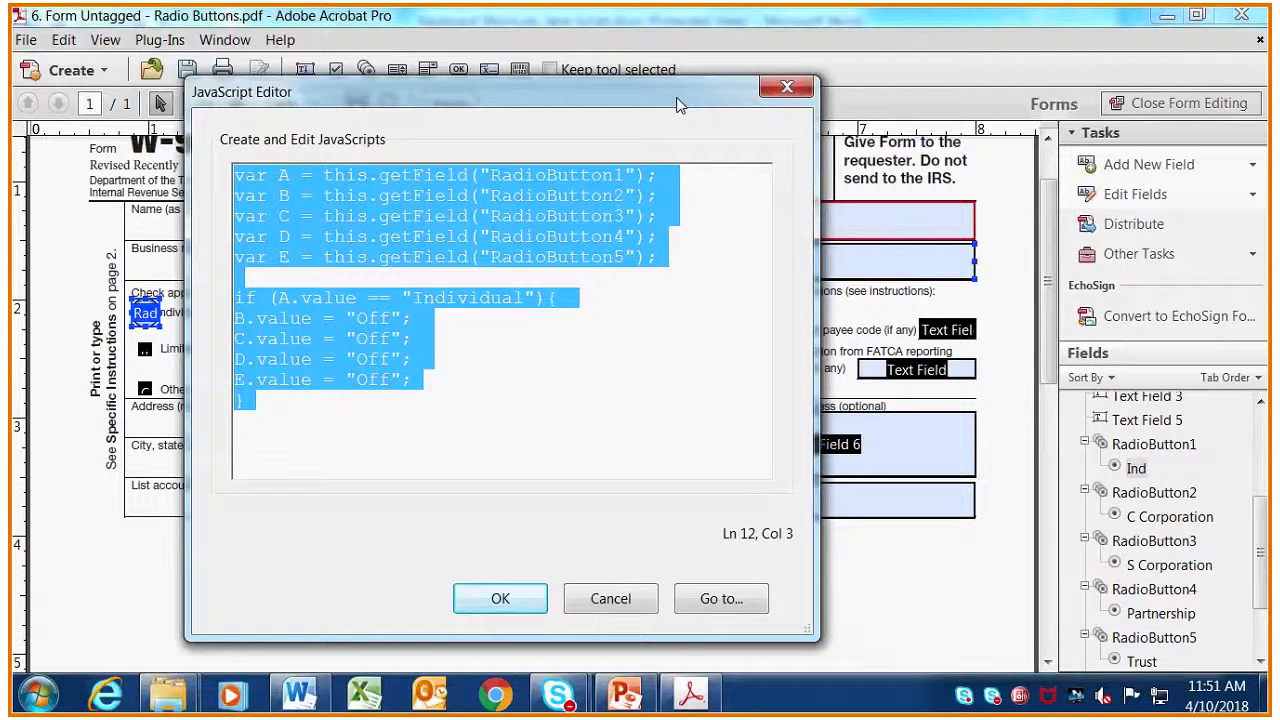
{"action": "left_click", "coordinate": [500, 598]}
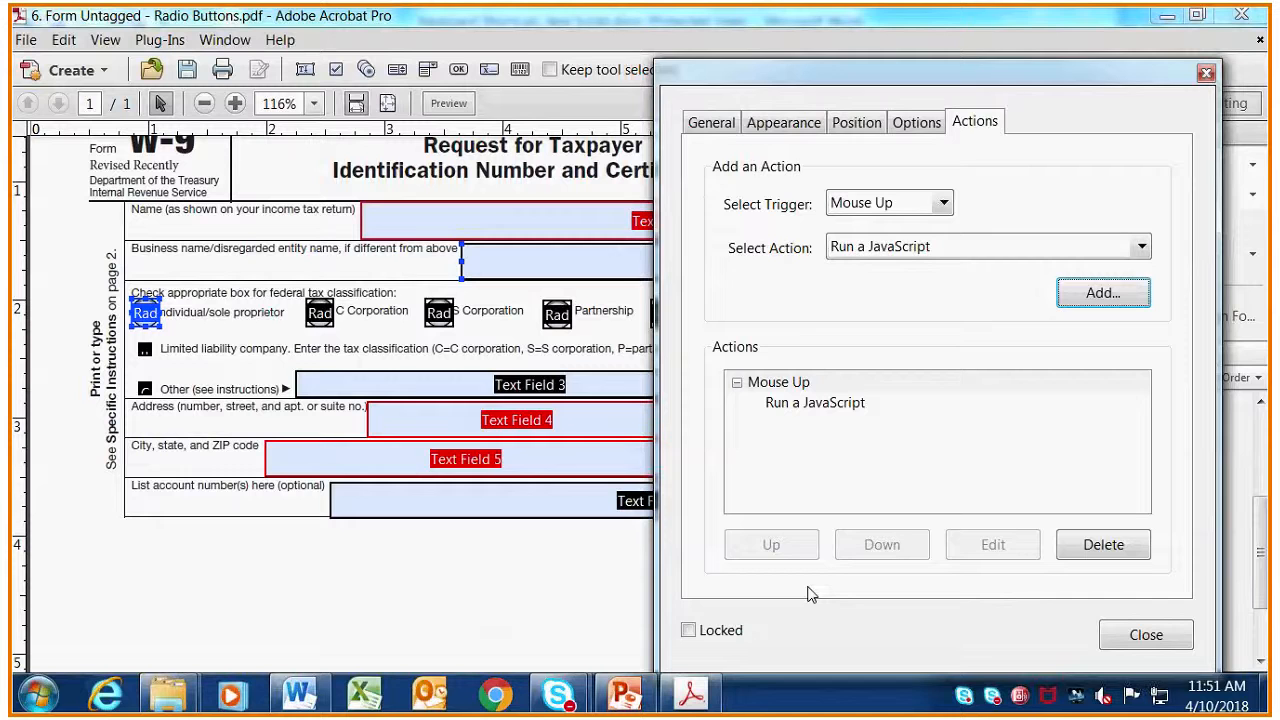
{"action": "left_click_drag", "start_coordinate": [1019, 73], "coordinate": [1011, 50]}
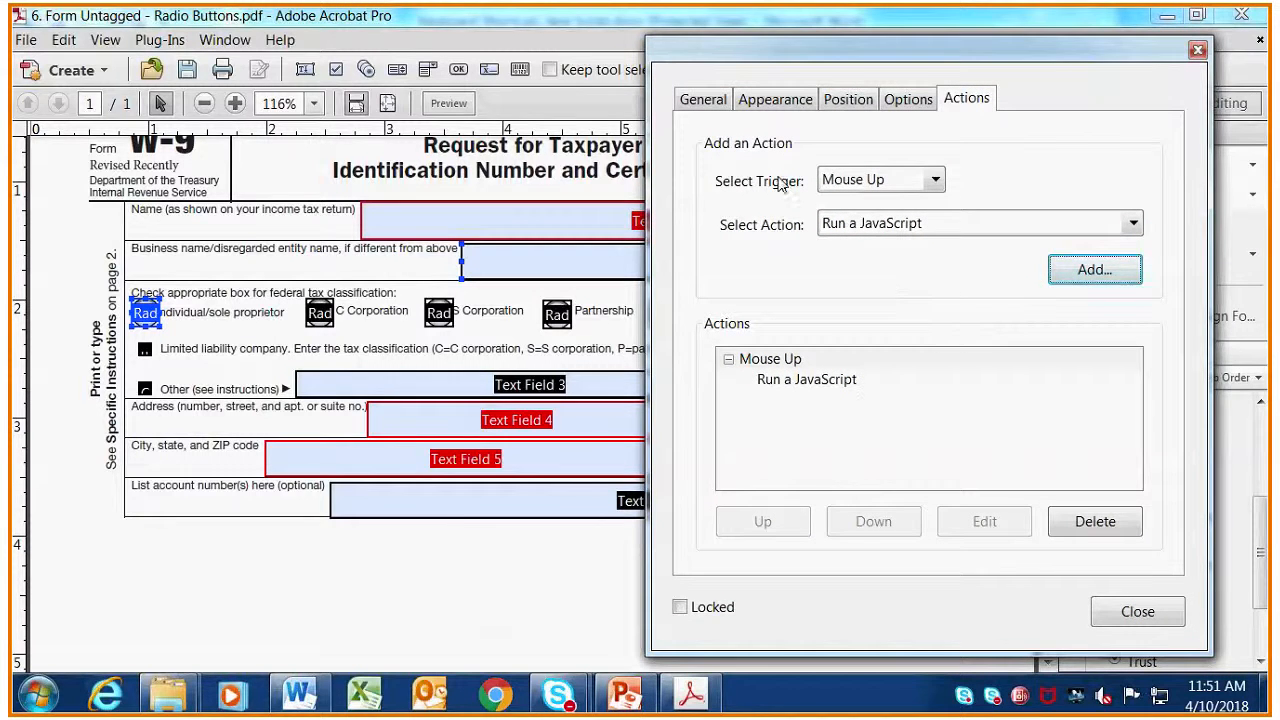
Add an On Blur trigger with a Run a JavaScript action to RadioButton1, using the same copied script
{"action": "left_click", "coordinate": [870, 190]}
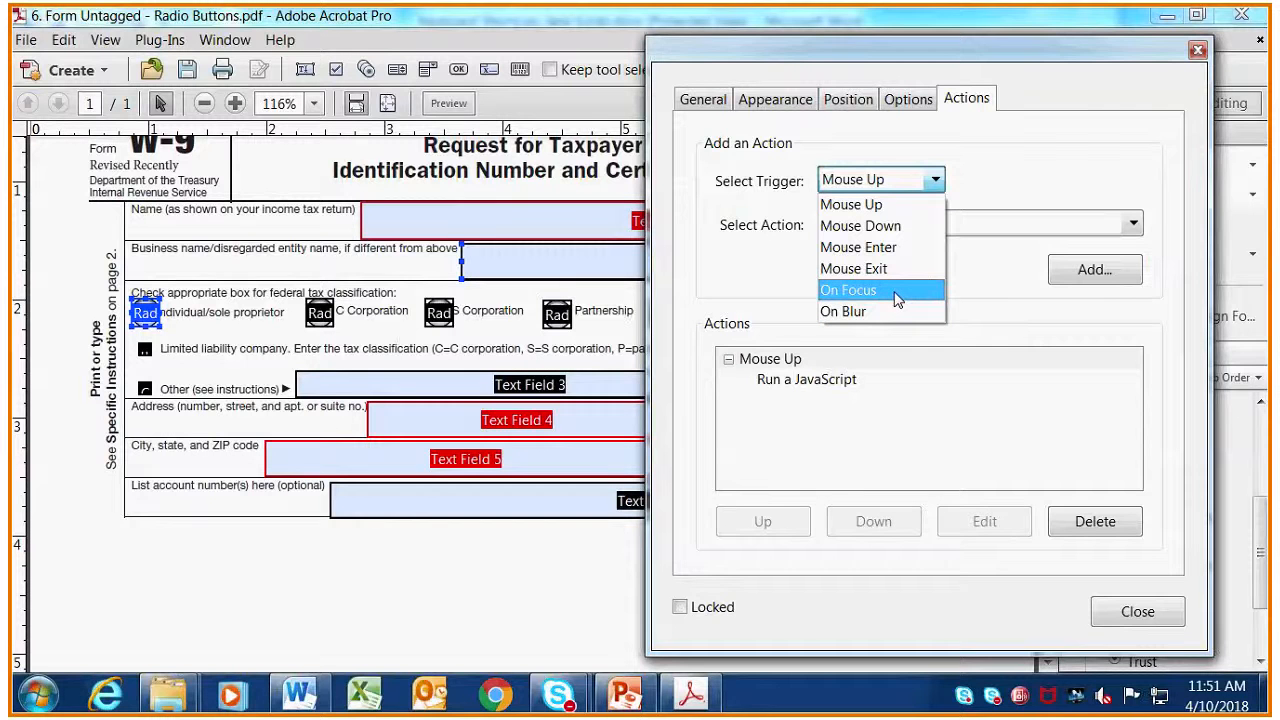
{"action": "left_click", "coordinate": [900, 311]}
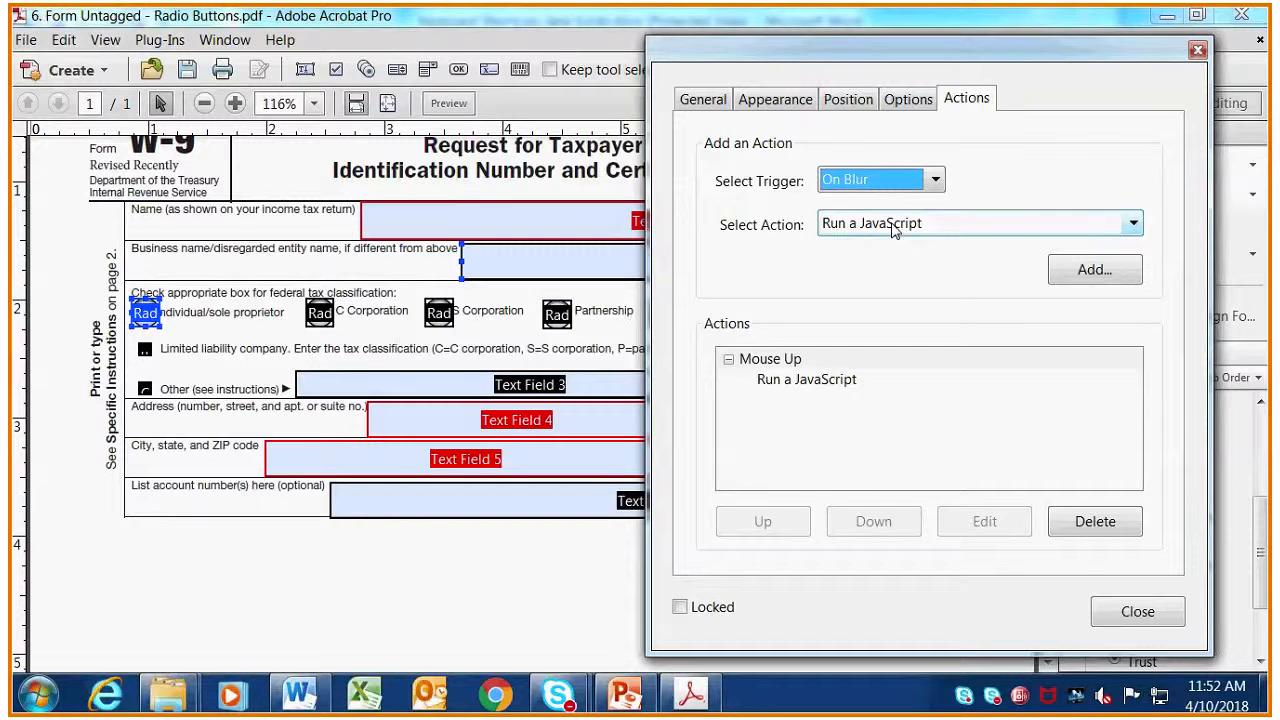
{"action": "left_click", "coordinate": [1085, 274]}
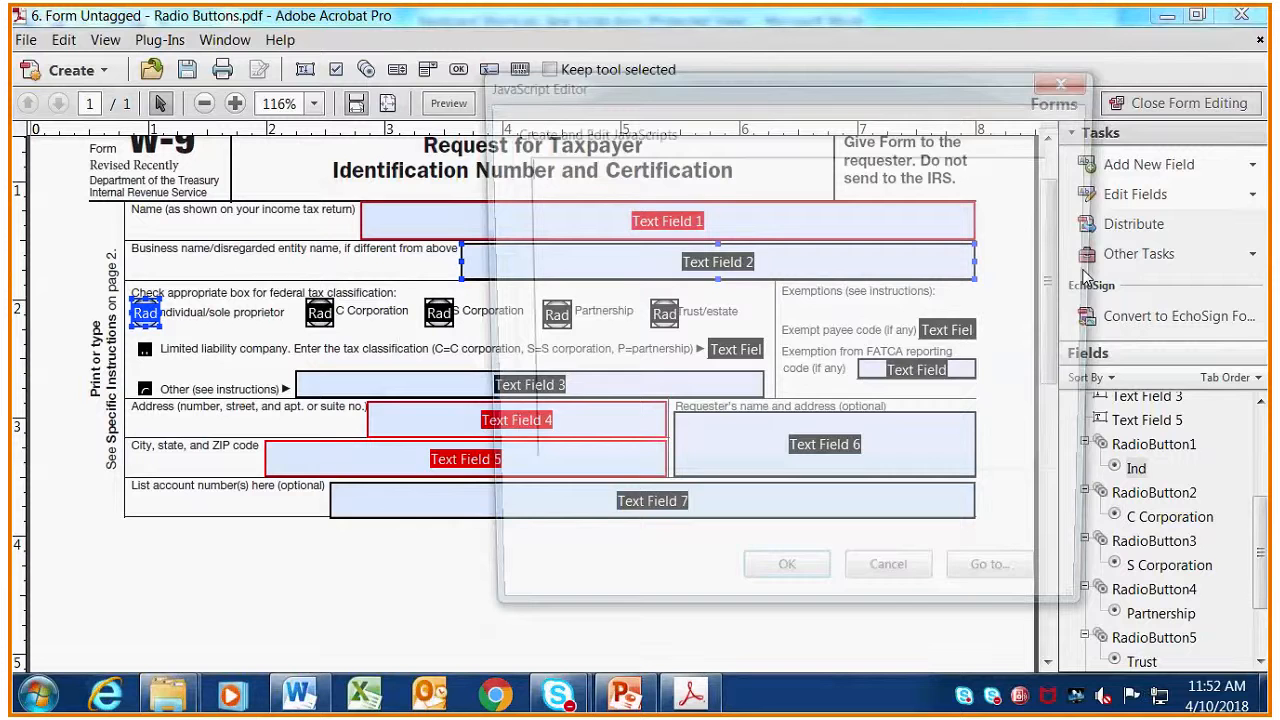
{"action": "type", "text": "var A = this.getField(\"RadioButton1\"); var B = this.getField(\"RadioButton2\"); var C = this.getField(\"RadioButton3\"); var D = this.getField(\"RadioButton4\"); var E = this.getField(\"RadioButton5\");  if (A.value == \"Individual\"){ B.value = \"Off\"; C.value = \"Off\"; D.value = \"Off\"; E.value = \"Off\"; }"}
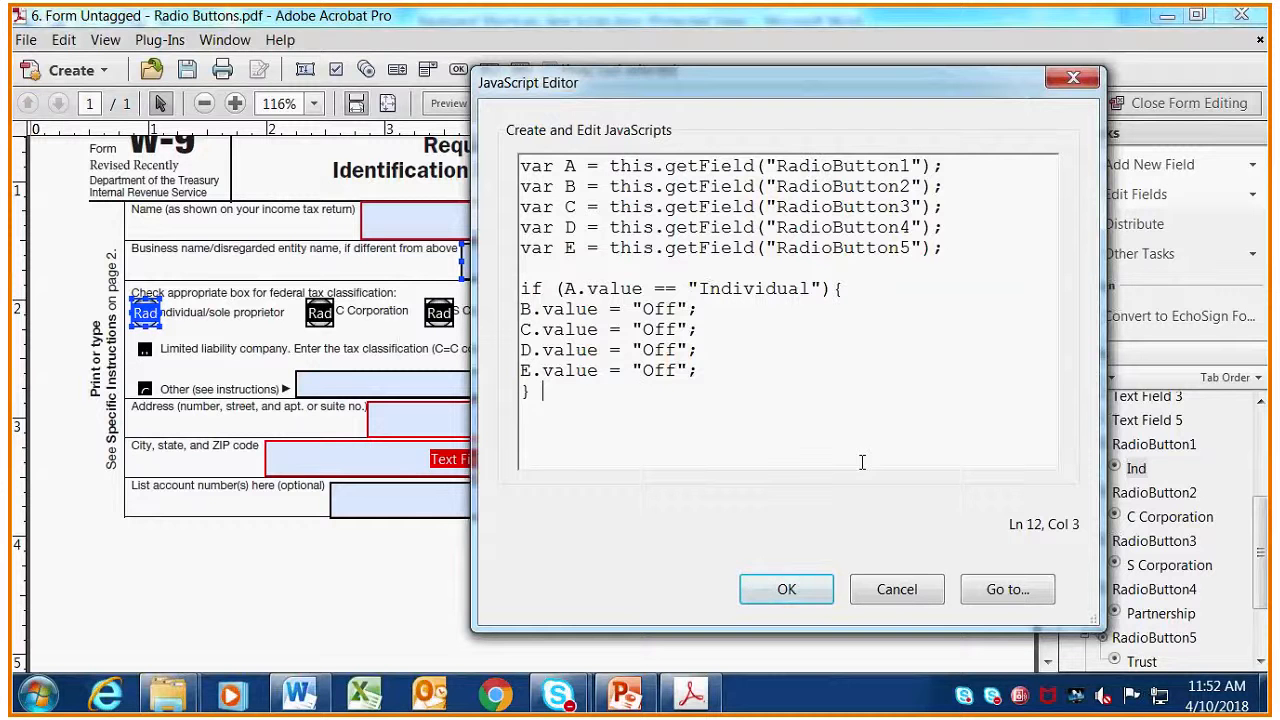
{"action": "left_click", "coordinate": [789, 590]}
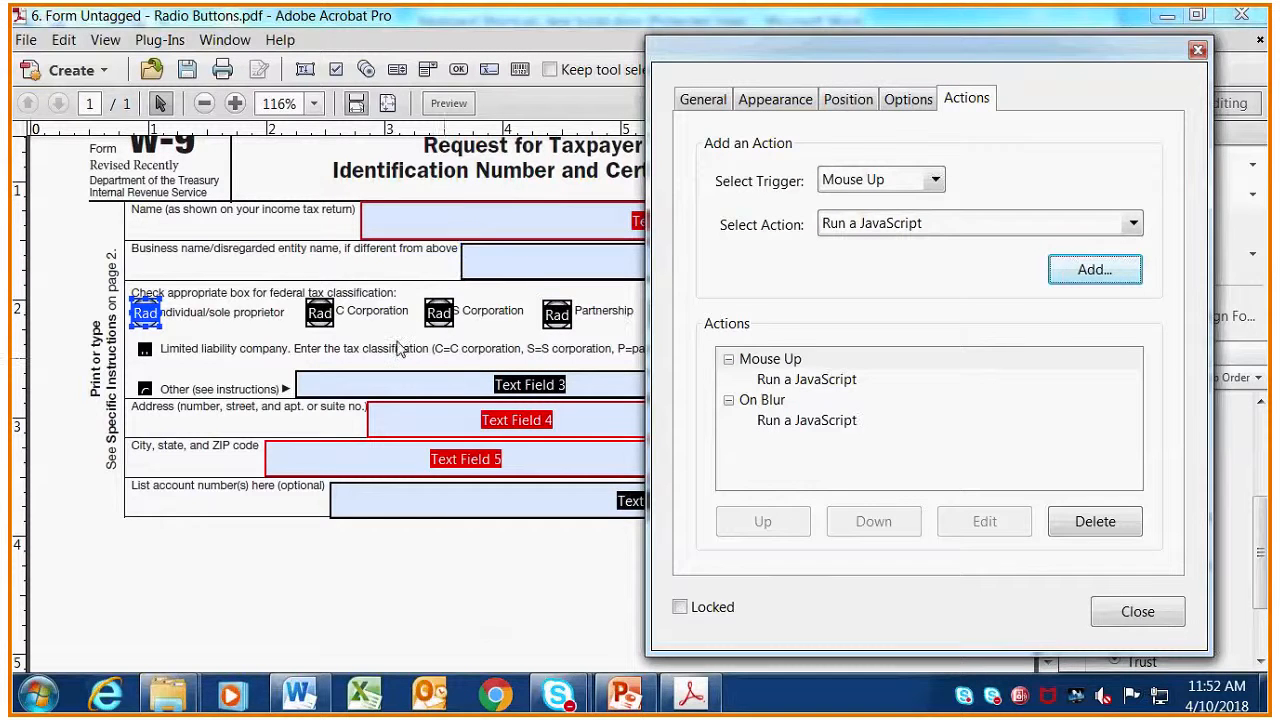
Add a Mouse Up Run a JavaScript action to the C Corporation radio button and paste the copied script into it
{"action": "left_click", "coordinate": [321, 313]}
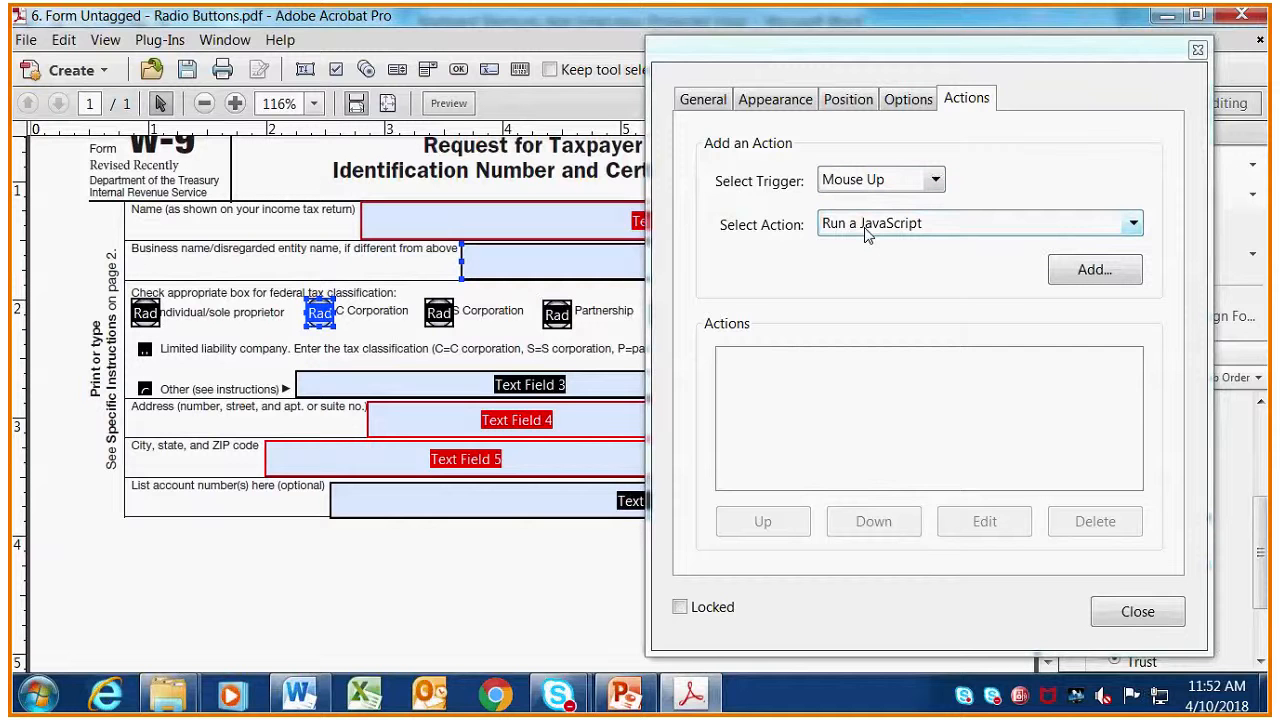
{"action": "left_click", "coordinate": [1090, 272]}
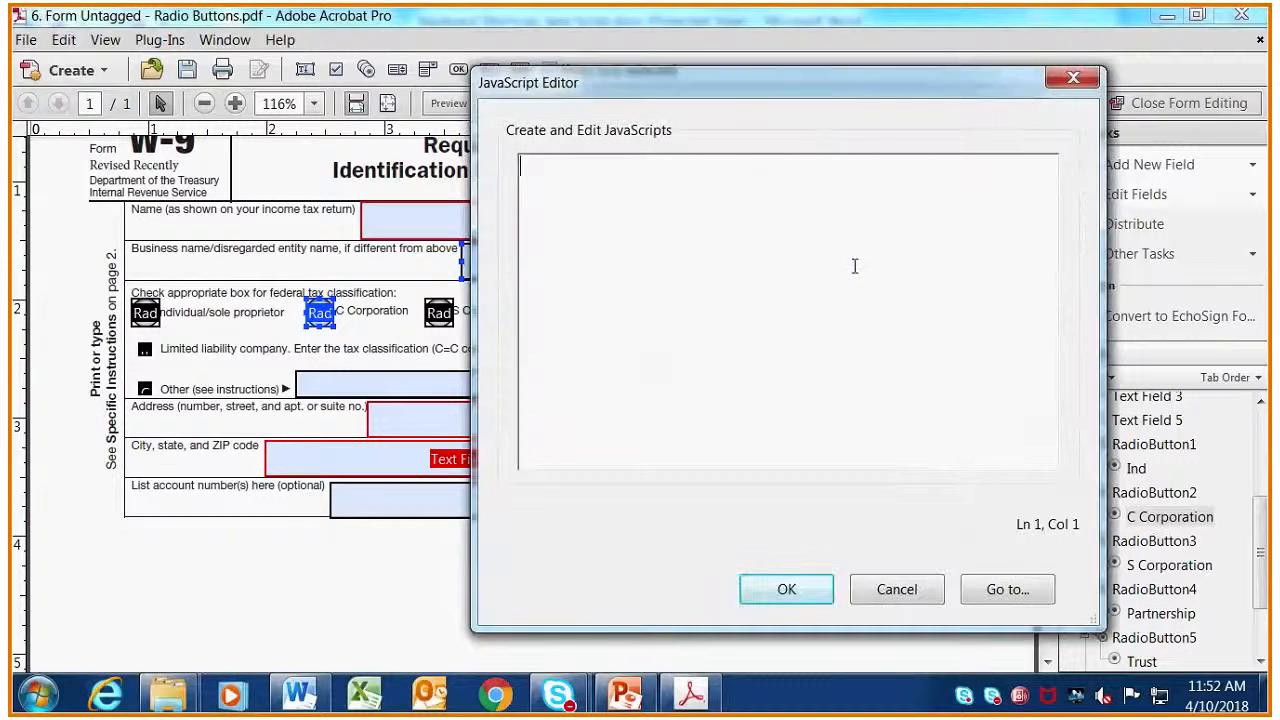
{"action": "type", "text": "var A = this.getField(\"RadioButton1\"); var B = this.getField(\"RadioButton2\"); var C = this.getField(\"RadioButton3\"); var D = this.getField(\"RadioButton4\"); var E = this.getField(\"RadioButton5\");  if (A.value == \"Individual\"){ B.value = \"Off\"; C.value = \"Off\"; D.value = \"Off\"; E.value = \"Off\"; }"}
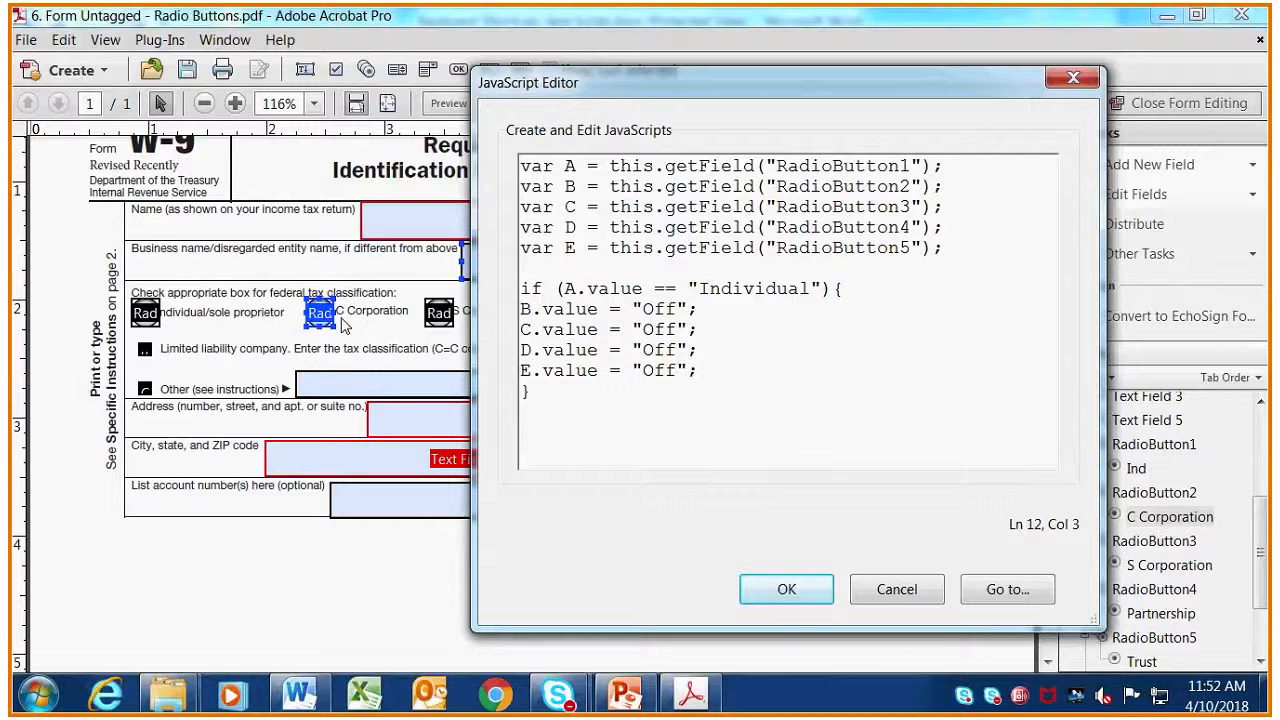
Change the if condition in the C Corporation script to B.value == "C Corporation"
{"action": "double_click", "coordinate": [566, 289]}
{"action": "key", "text": "BackSpace"}
{"action": "type", "text": "B"}
{"action": "left_click", "coordinate": [809, 289]}
{"action": "key", "text": "BackSpace"}
{"action": "key", "text": "BackSpace"}
{"action": "key", "text": "BackSpace"}
{"action": "key", "text": "BackSpace"}
{"action": "key", "text": "BackSpace"}
{"action": "key", "text": "BackSpace"}
{"action": "key", "text": "BackSpace"}
{"action": "key", "text": "BackSpace"}
{"action": "key", "text": "BackSpace"}
{"action": "key", "text": "BackSpace"}
{"action": "type", "text": "C C"}
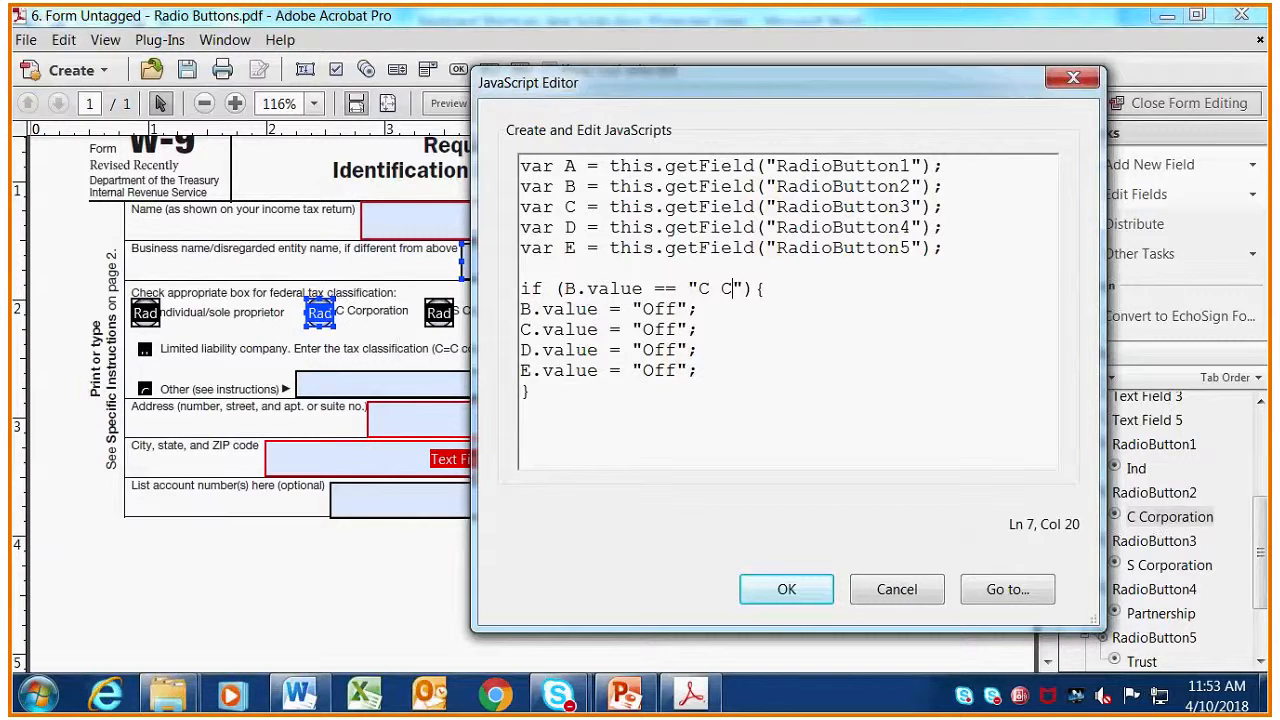
{"action": "type", "text": "orporation"}
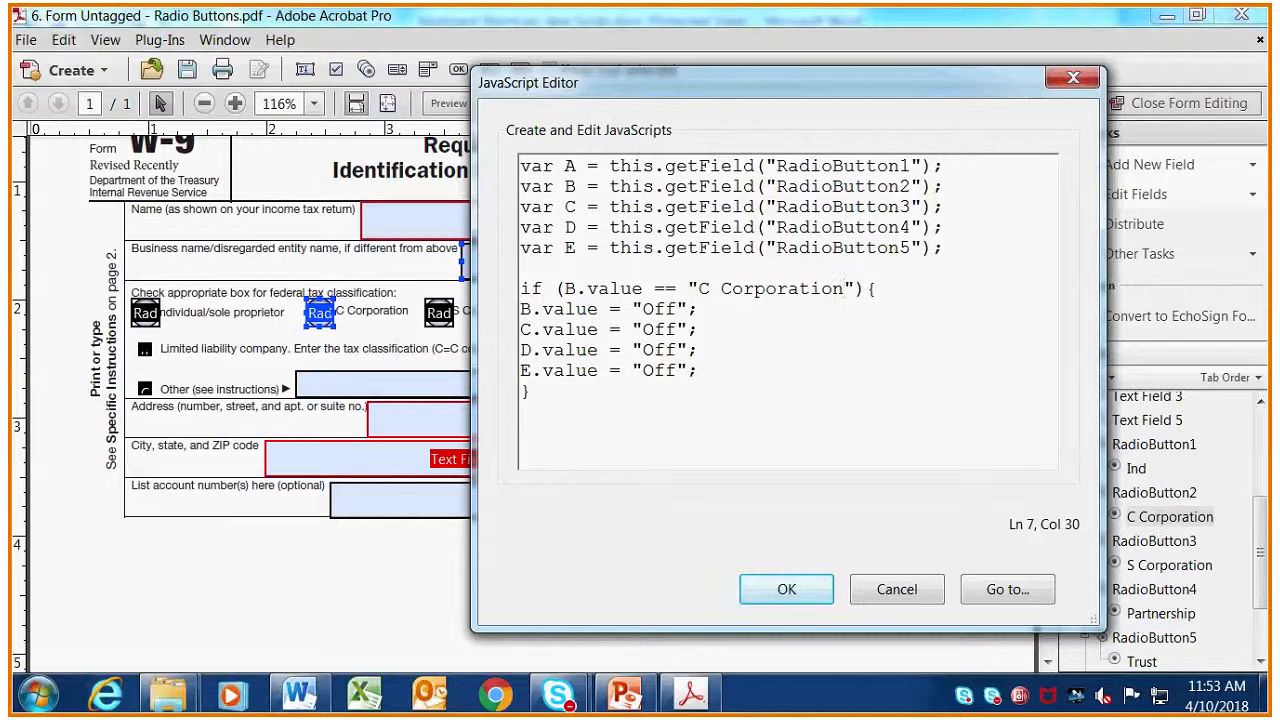
Replace B.value = "Off"; with A.value = "Off"; then copy the whole C Corporation script and save the Mouse Up action
{"action": "left_click", "coordinate": [531, 311]}
{"action": "key", "text": "BackSpace"}
{"action": "type", "text": "A"}
{"action": "key", "text": "ctrl+a"}
{"action": "key", "text": "ctrl+c"}
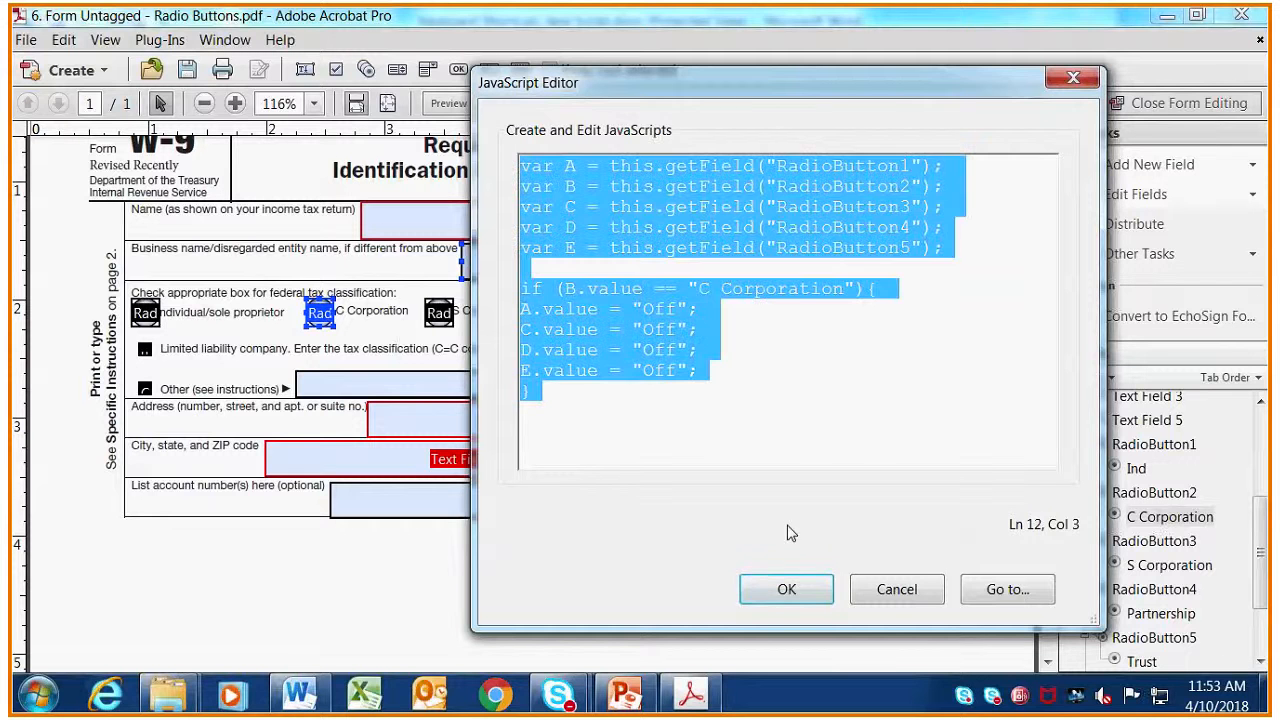
{"action": "left_click", "coordinate": [787, 589]}
Add an On Blur Run a JavaScript action to the C Corporation radio button with the copied script
{"action": "left_click", "coordinate": [870, 180]}
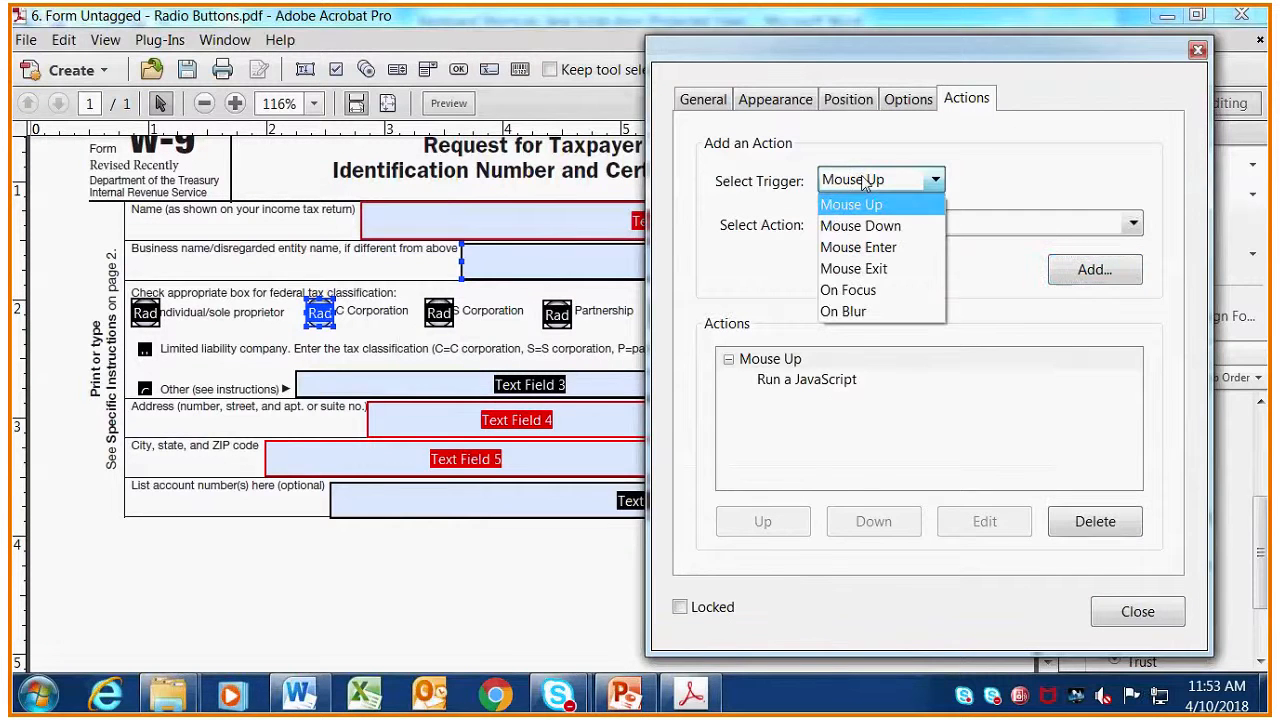
{"action": "left_click", "coordinate": [866, 312]}
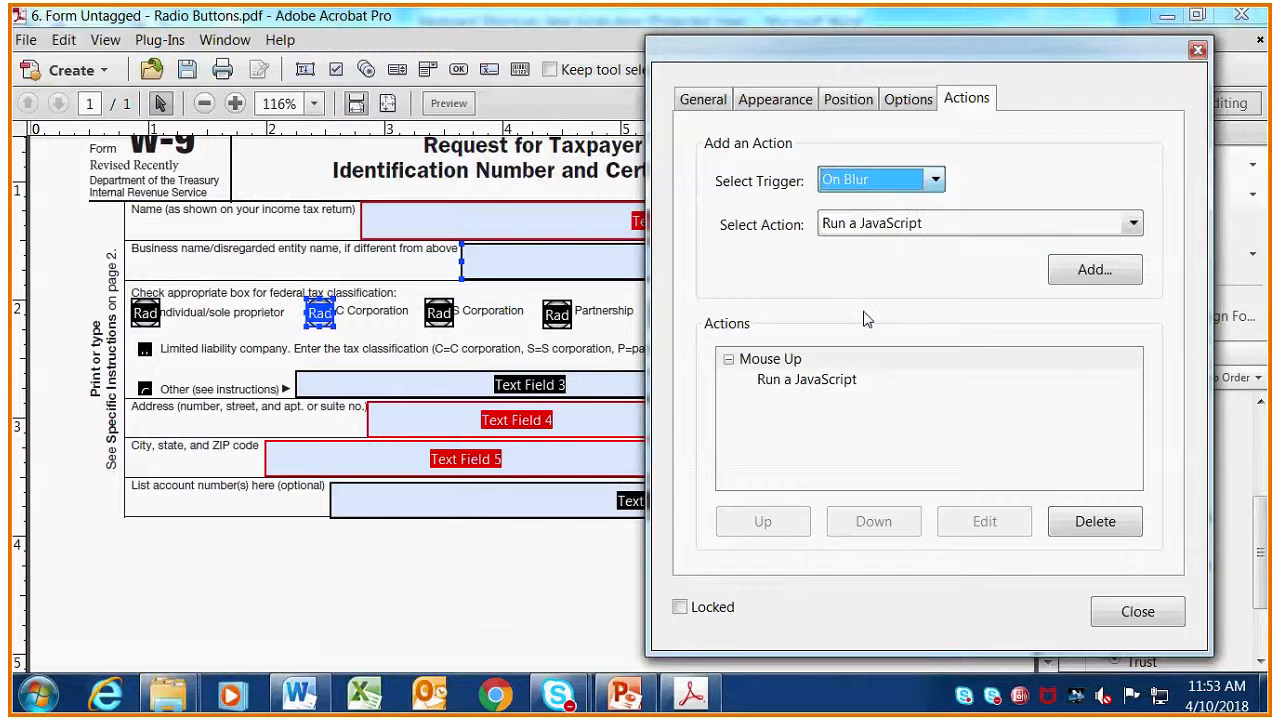
{"action": "left_click", "coordinate": [1094, 271]}
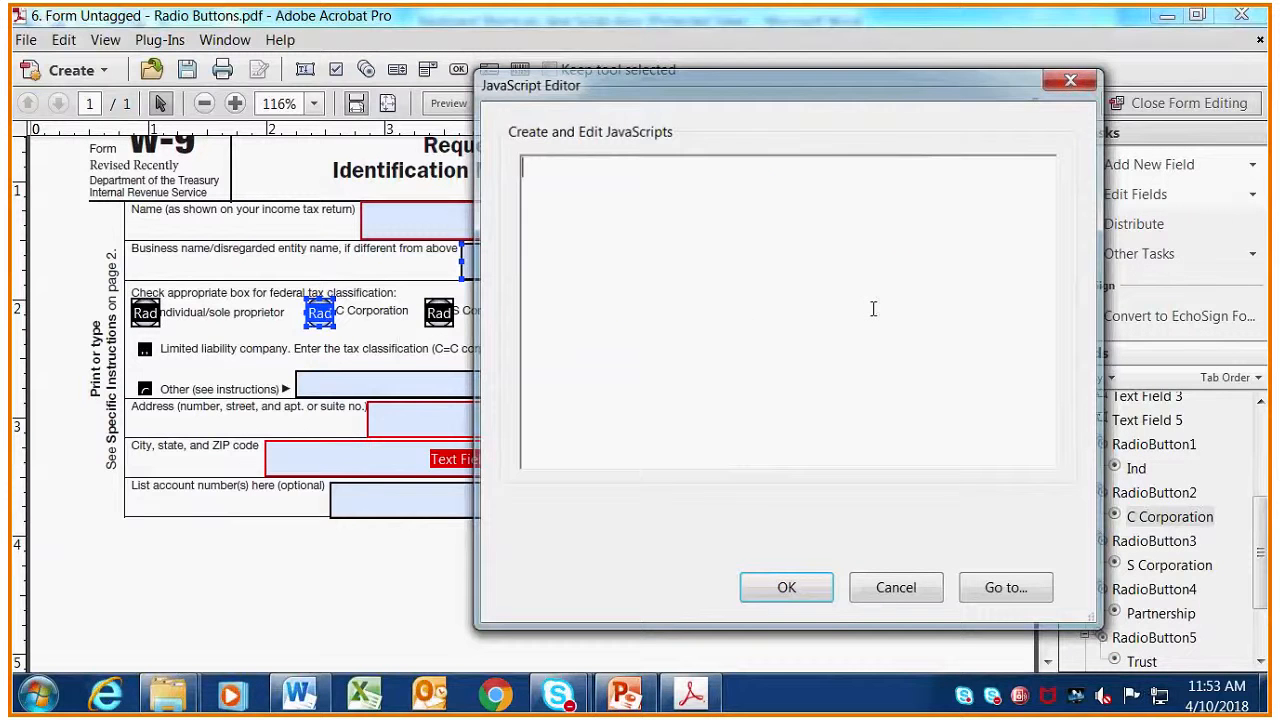
{"action": "key", "text": "ctrl+v"}
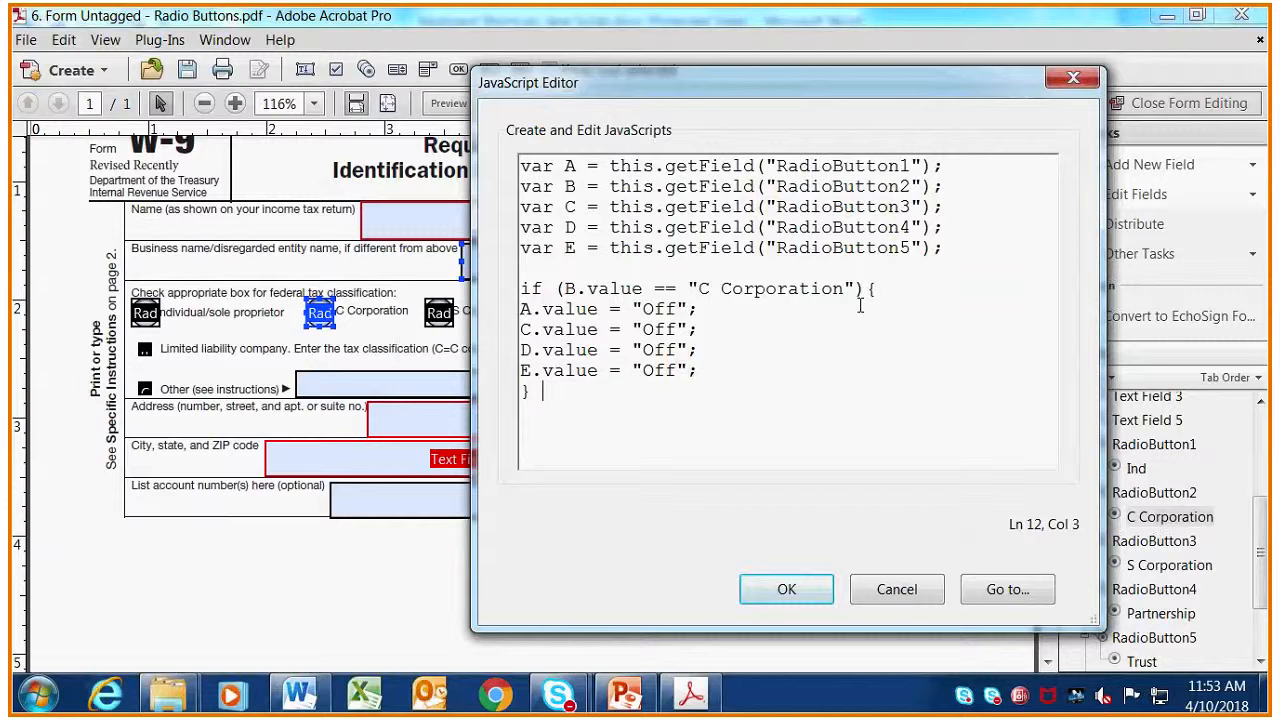
{"action": "left_click", "coordinate": [787, 589]}
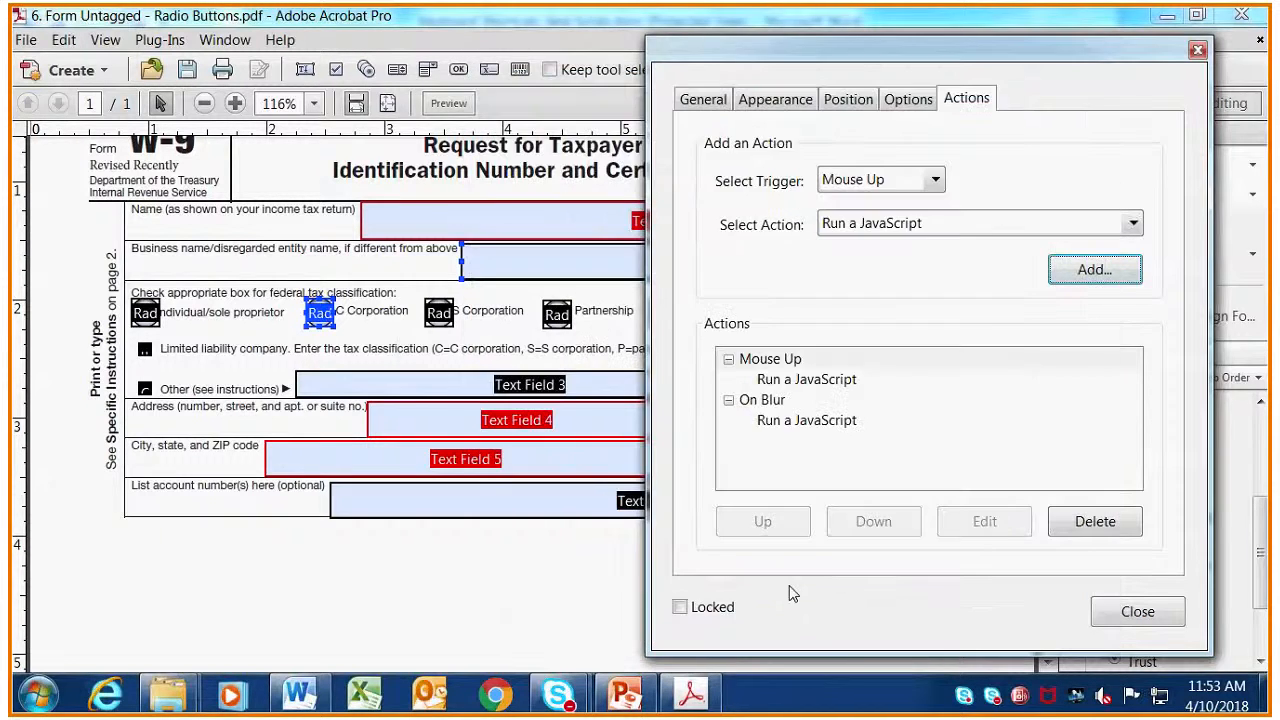
Add a Mouse Up Run a JavaScript action to the S Corporation radio button and paste the C Corporation script into it
{"action": "left_click", "coordinate": [440, 314]}
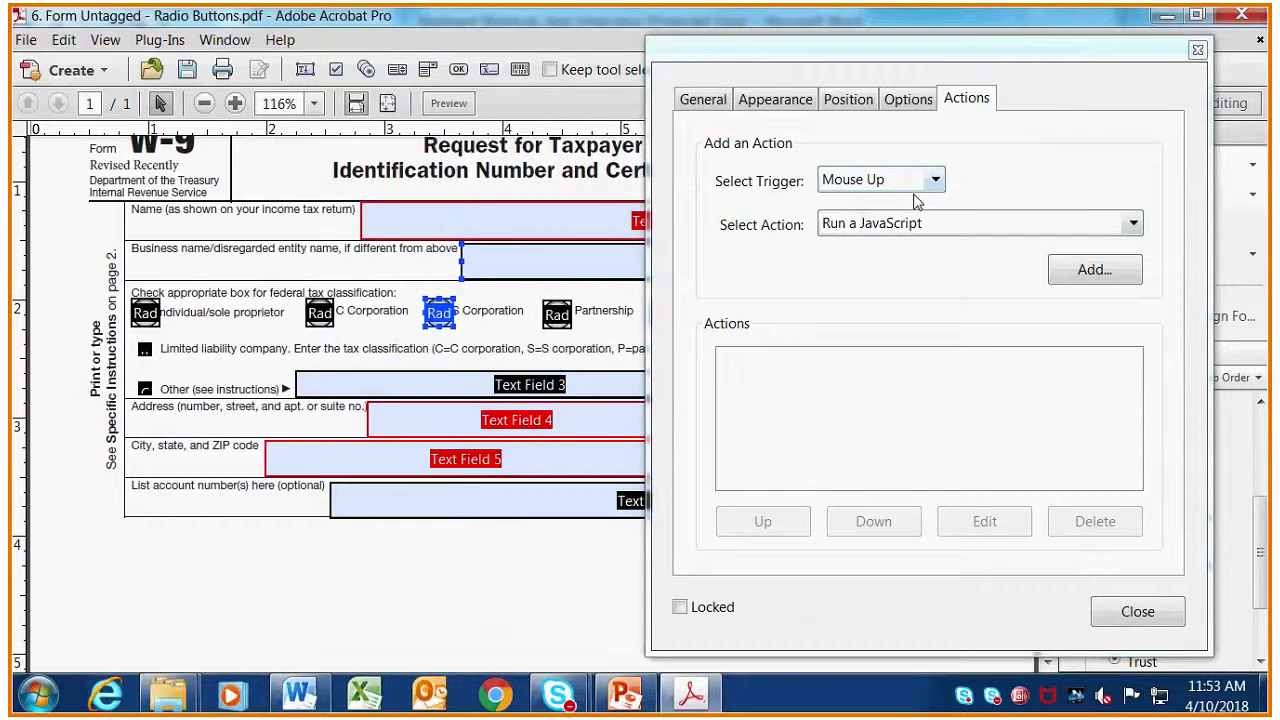
{"action": "left_click", "coordinate": [1090, 272]}
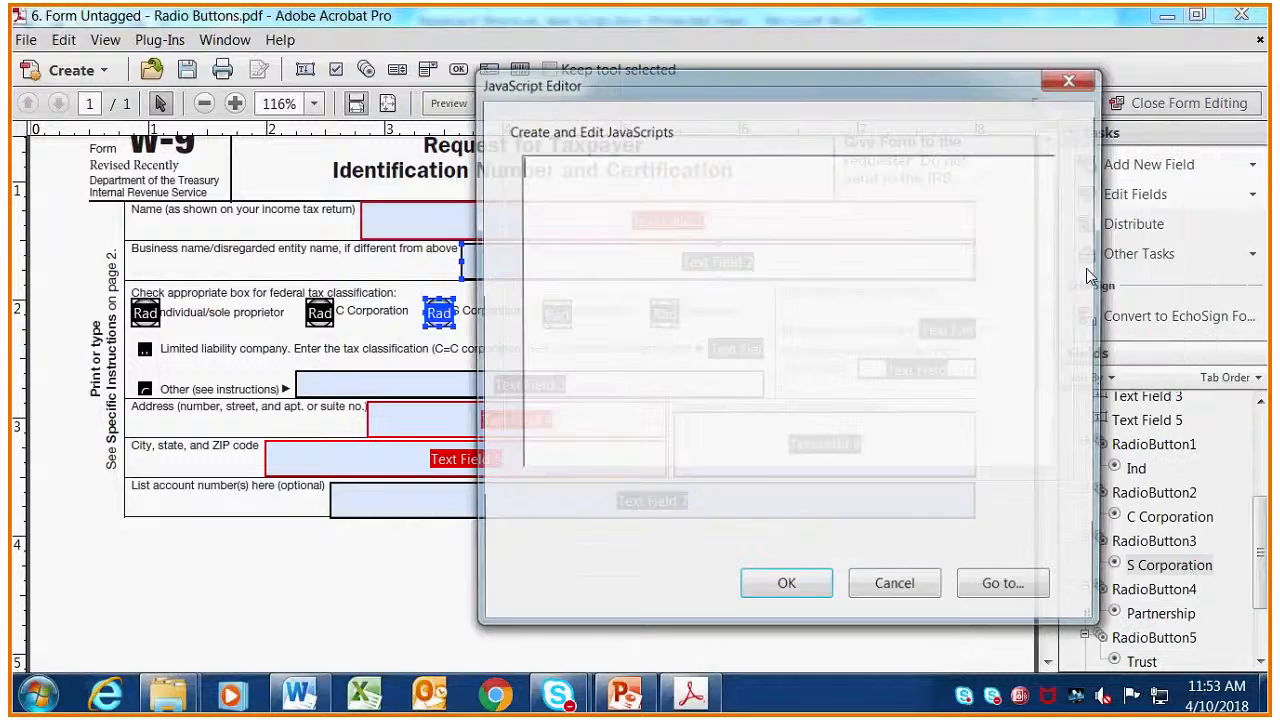
{"action": "key", "text": "ctrl+v"}
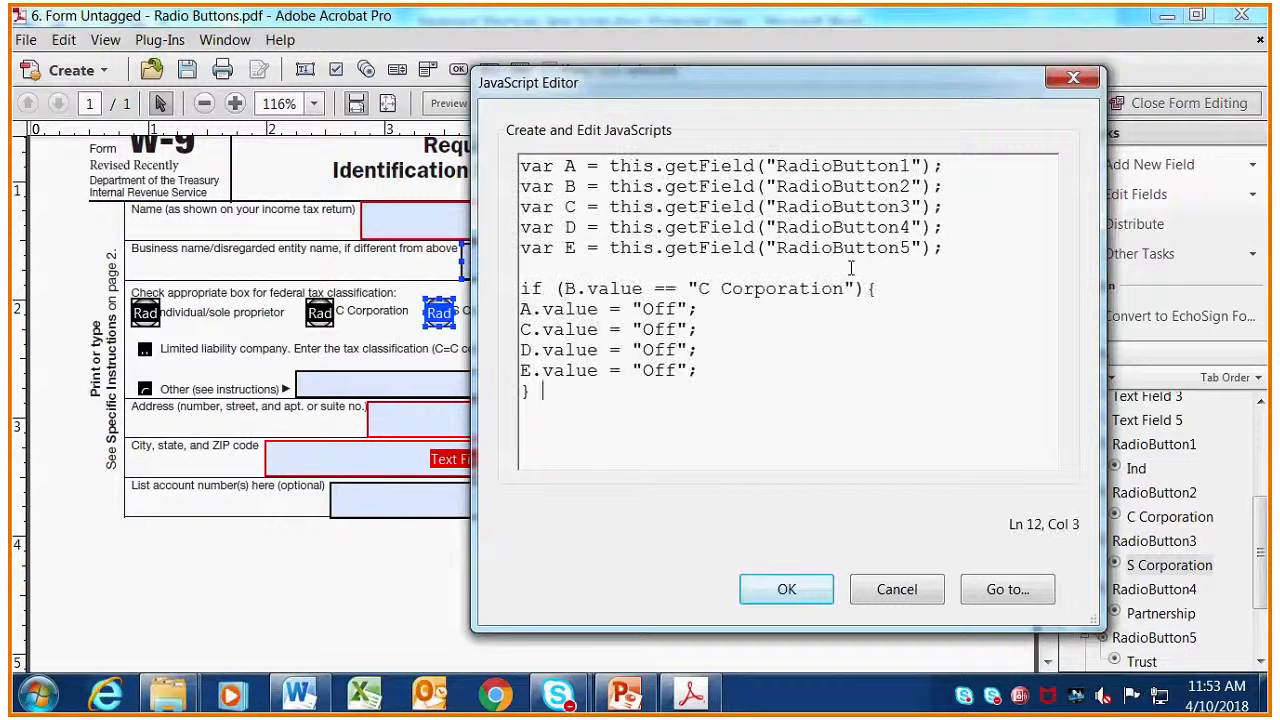
Change the if condition in the S Corporation script to C.value == "S Corporation"
{"action": "left_click", "coordinate": [574, 288]}
{"action": "key", "text": "BackSpace"}
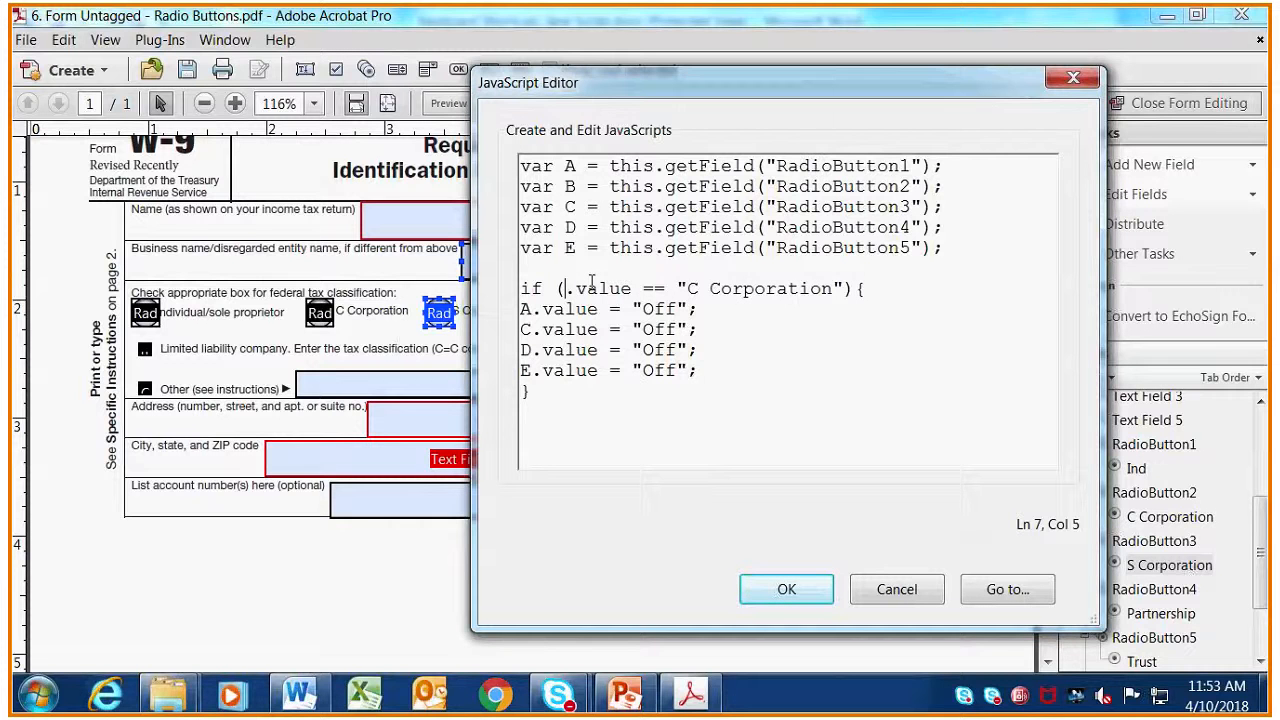
{"action": "type", "text": "C"}
{"action": "left_click", "coordinate": [709, 288]}
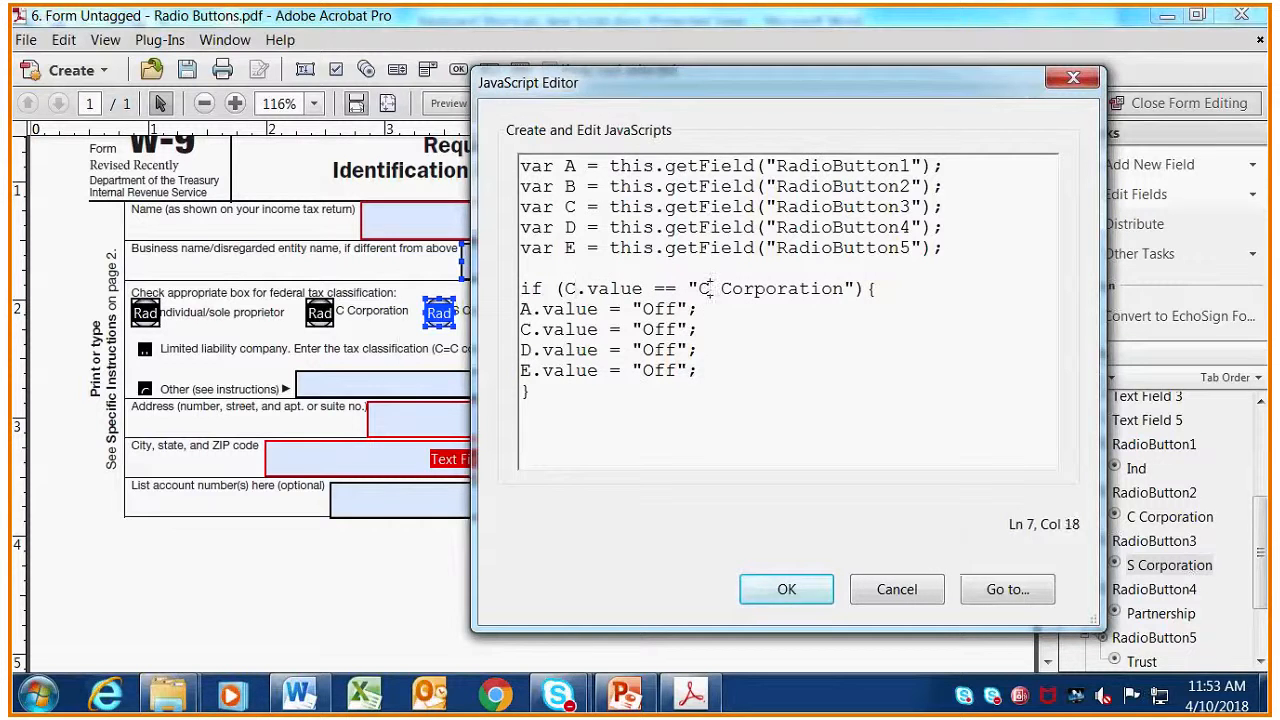
{"action": "key", "text": "BackSpace"}
{"action": "type", "text": "S"}
Replace C.value = "Off"; with B.value = "Off"; then copy the whole S Corporation script and save the Mouse Up action
{"action": "left_click", "coordinate": [536, 333]}
{"action": "key", "text": "Left"}
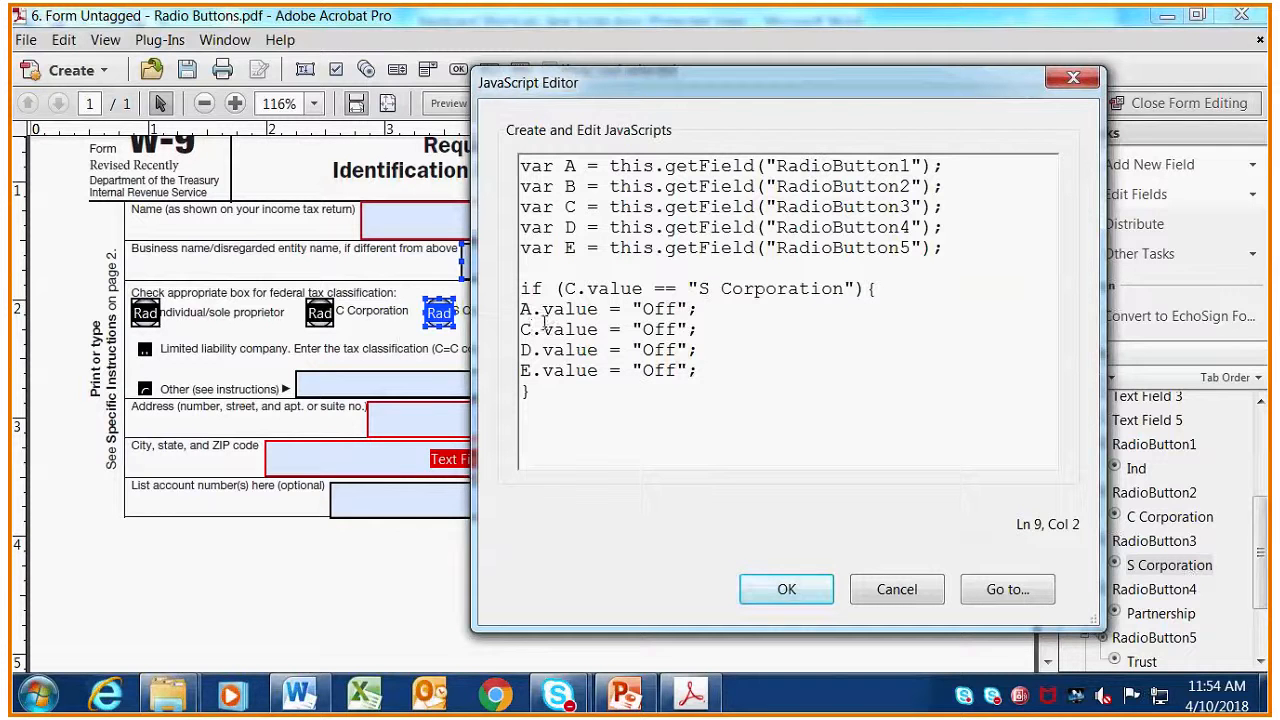
{"action": "key", "text": "BackSpace"}
{"action": "type", "text": "B"}
{"action": "key", "text": "ctrl+a"}
{"action": "key", "text": "ctrl+c"}
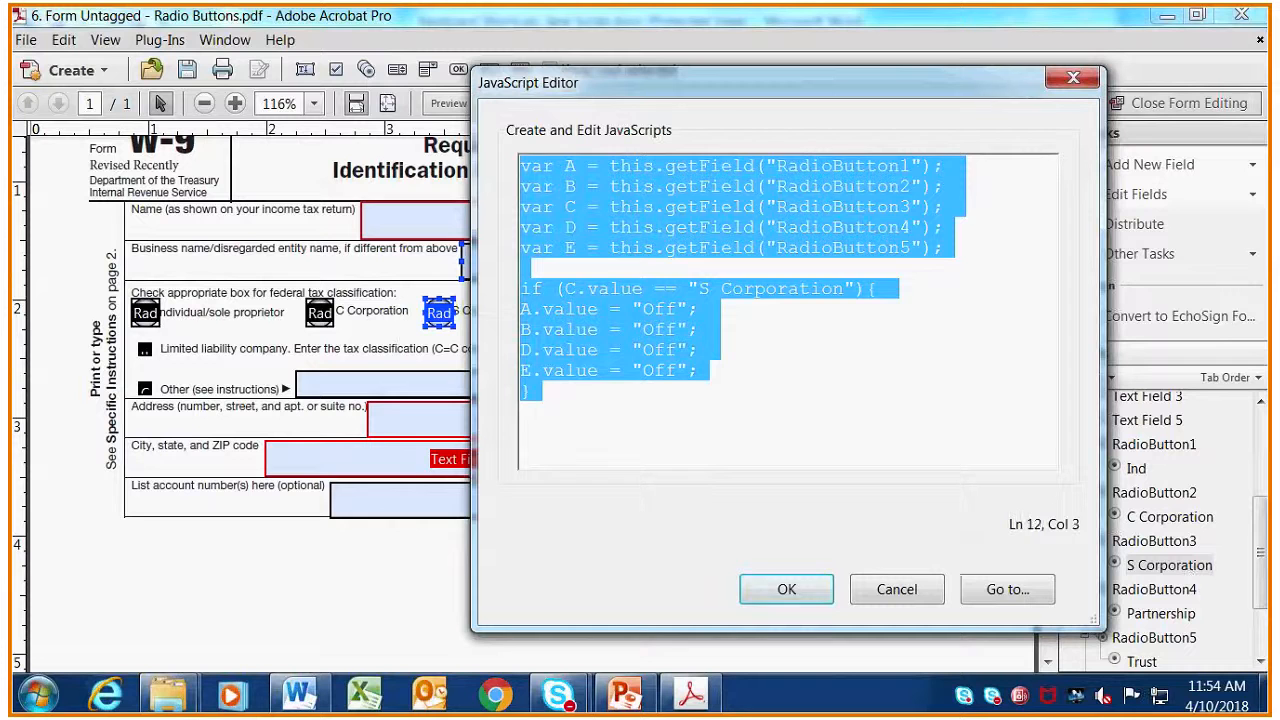
{"action": "left_click", "coordinate": [775, 595]}
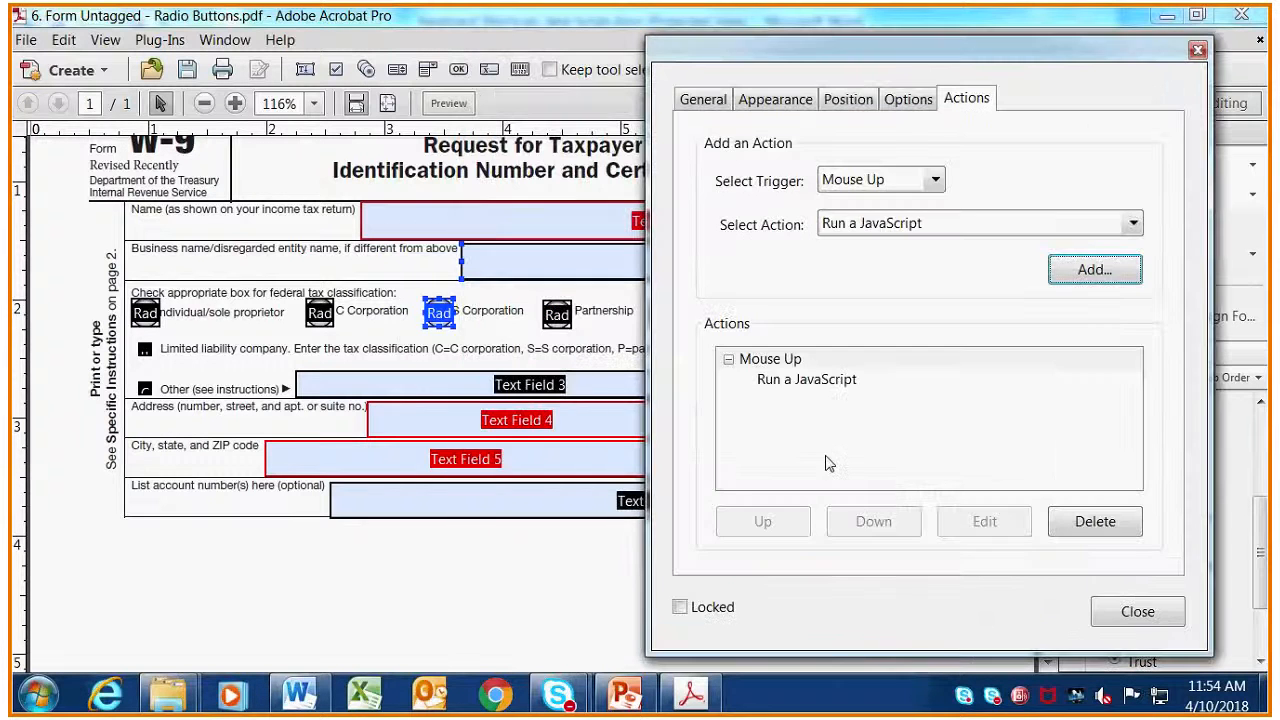
Add an On Blur Run a JavaScript action to the S Corporation radio button with the copied script
{"action": "left_click", "coordinate": [935, 179]}
{"action": "left_click", "coordinate": [868, 313]}
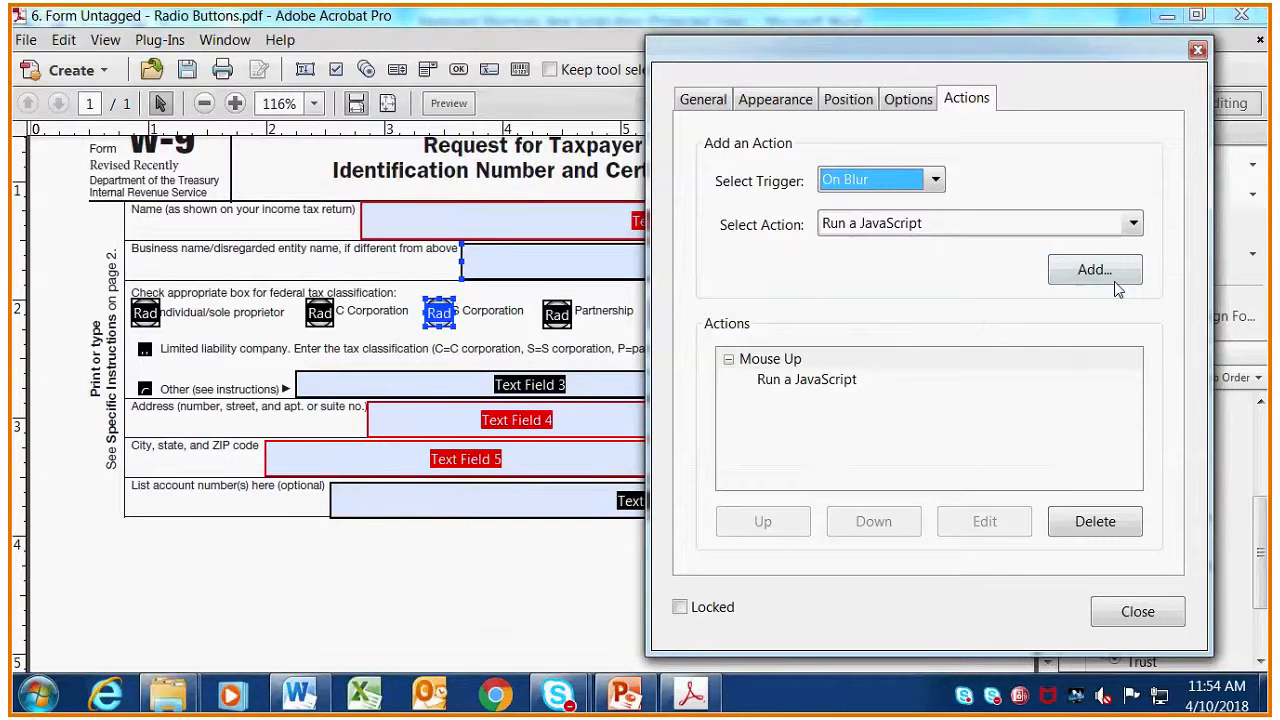
{"action": "left_click", "coordinate": [1092, 270]}
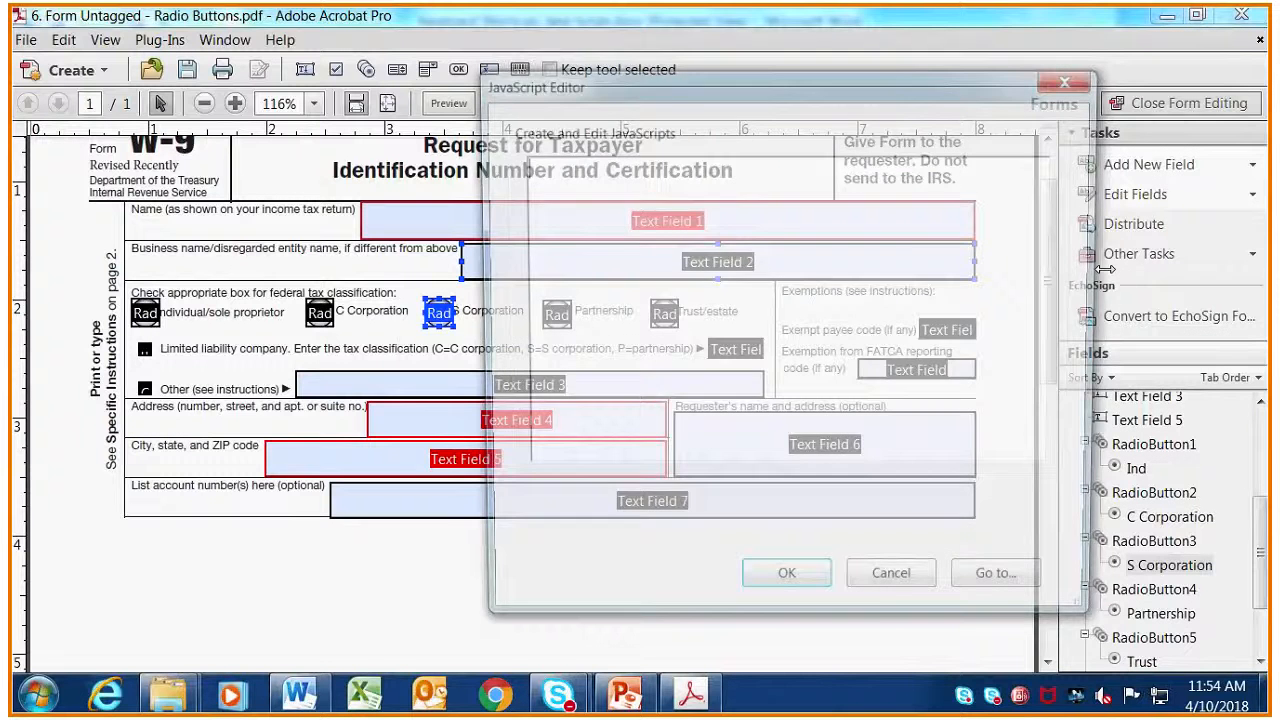
{"action": "key", "text": "ctrl+v"}
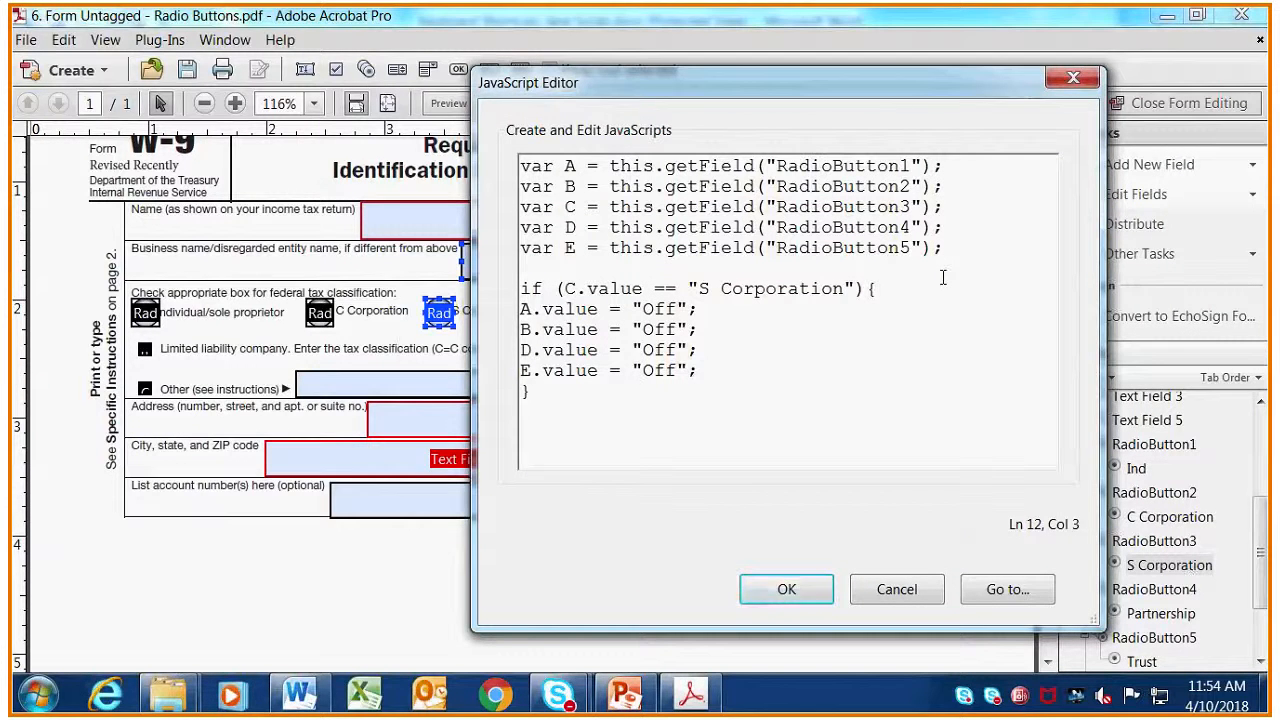
{"action": "left_click", "coordinate": [806, 592]}
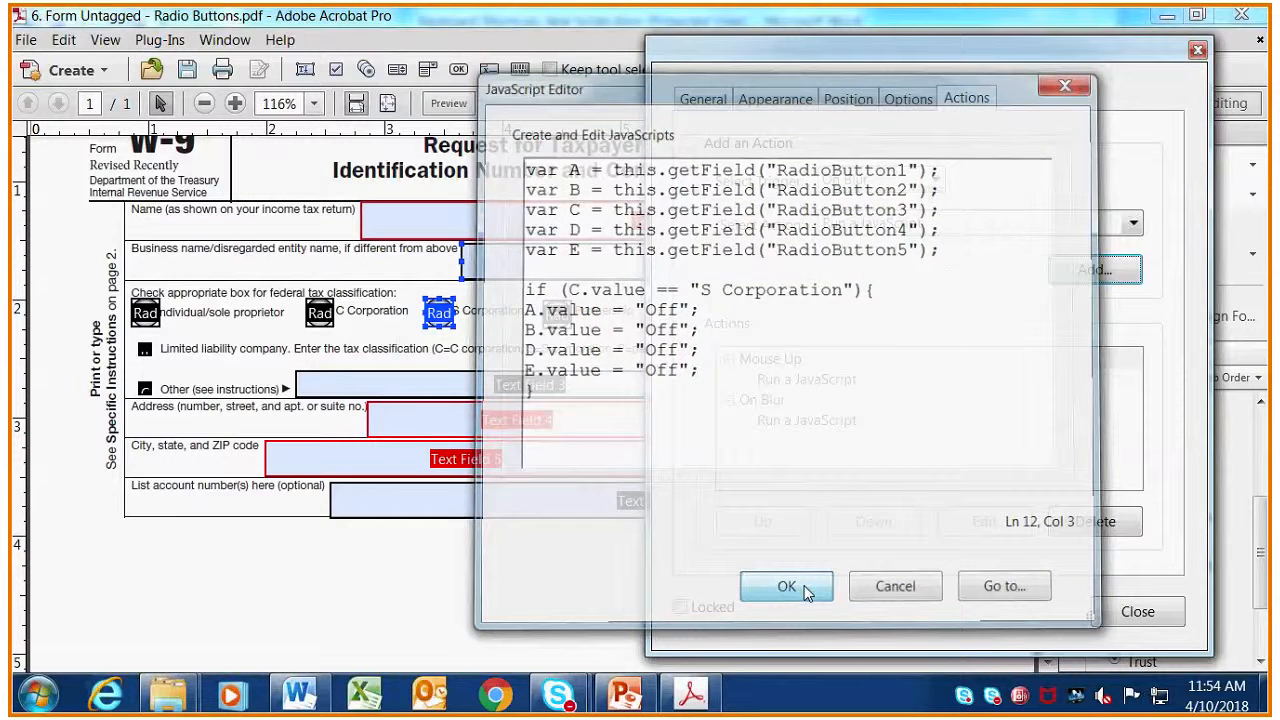
Add a Mouse Up JavaScript action to the Partnership radio button, using the S Corporation script with its condition changed to D.value == "Partnership"
{"action": "left_click_drag", "start_coordinate": [886, 40], "coordinate": [924, 45]}
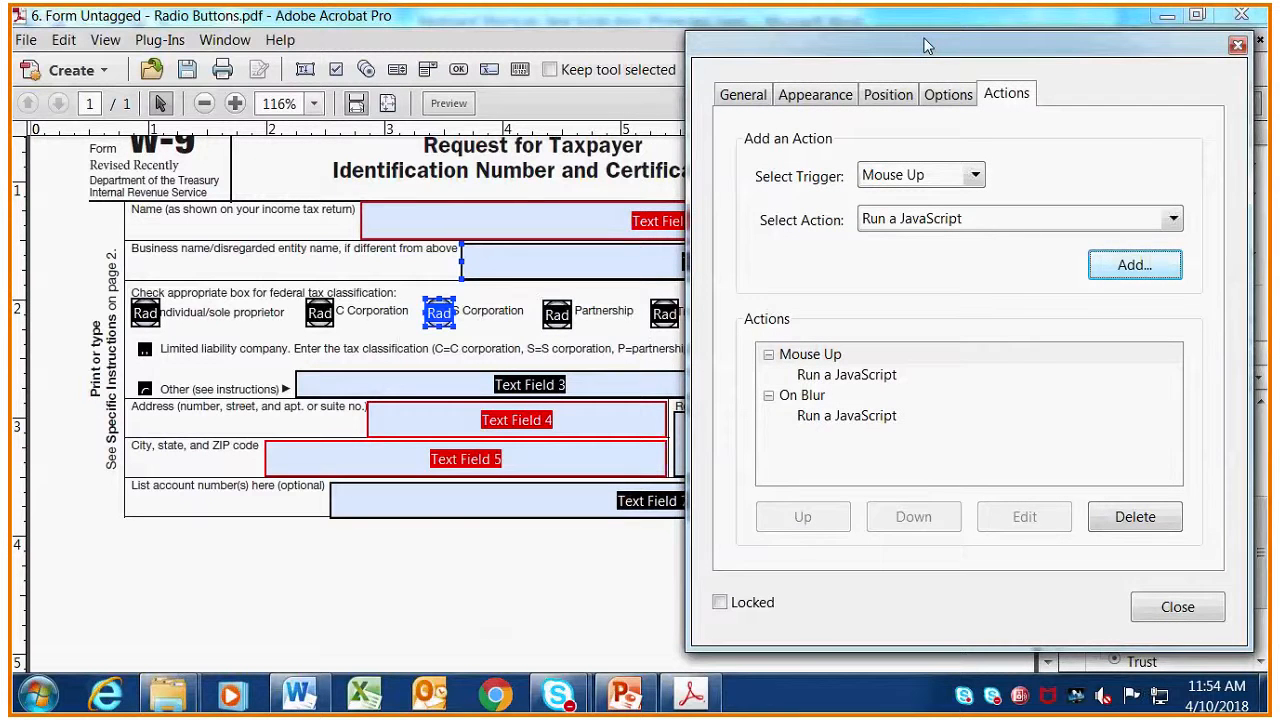
{"action": "left_click", "coordinate": [557, 313]}
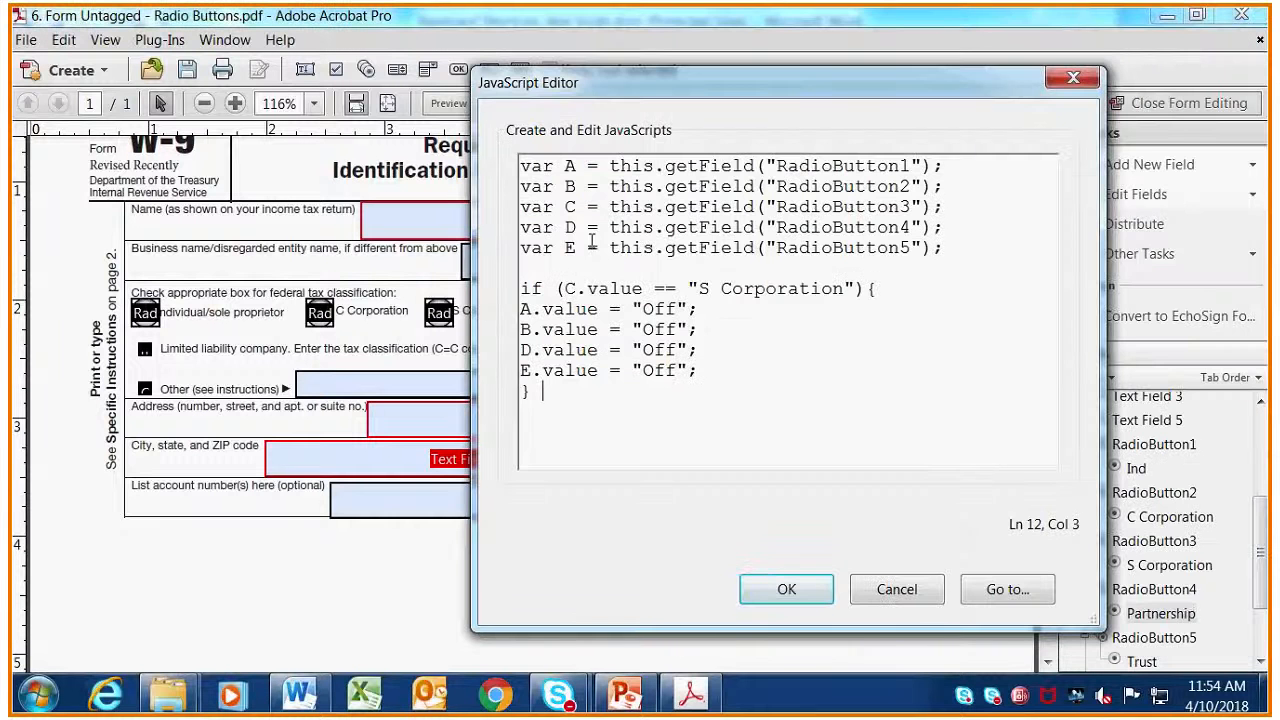
{"action": "left_click", "coordinate": [579, 289]}
{"action": "key", "text": "BackSpace"}
{"action": "type", "text": "D"}
{"action": "key", "text": "Right"}
{"action": "key", "text": "Right"}
{"action": "key", "text": "Right"}
{"action": "key", "text": "Right"}
{"action": "key", "text": "Right"}
{"action": "key", "text": "Right"}
{"action": "key", "text": "Right"}
{"action": "key", "text": "Right"}
{"action": "key", "text": "Right"}
{"action": "key", "text": "Right"}
{"action": "key", "text": "Right"}
{"action": "key", "text": "Right"}
{"action": "key", "text": "BackSpace"}
{"action": "key", "text": "Delete"}
{"action": "key", "text": "Delete"}
{"action": "key", "text": "Delete"}
{"action": "key", "text": "Delete"}
{"action": "key", "text": "Delete"}
{"action": "key", "text": "Delete"}
{"action": "key", "text": "Delete"}
{"action": "key", "text": "Delete"}
{"action": "key", "text": "Delete"}
{"action": "key", "text": "Delete"}
{"action": "key", "text": "Delete"}
{"action": "key", "text": "Delete"}
{"action": "type", "text": "Partnership"}
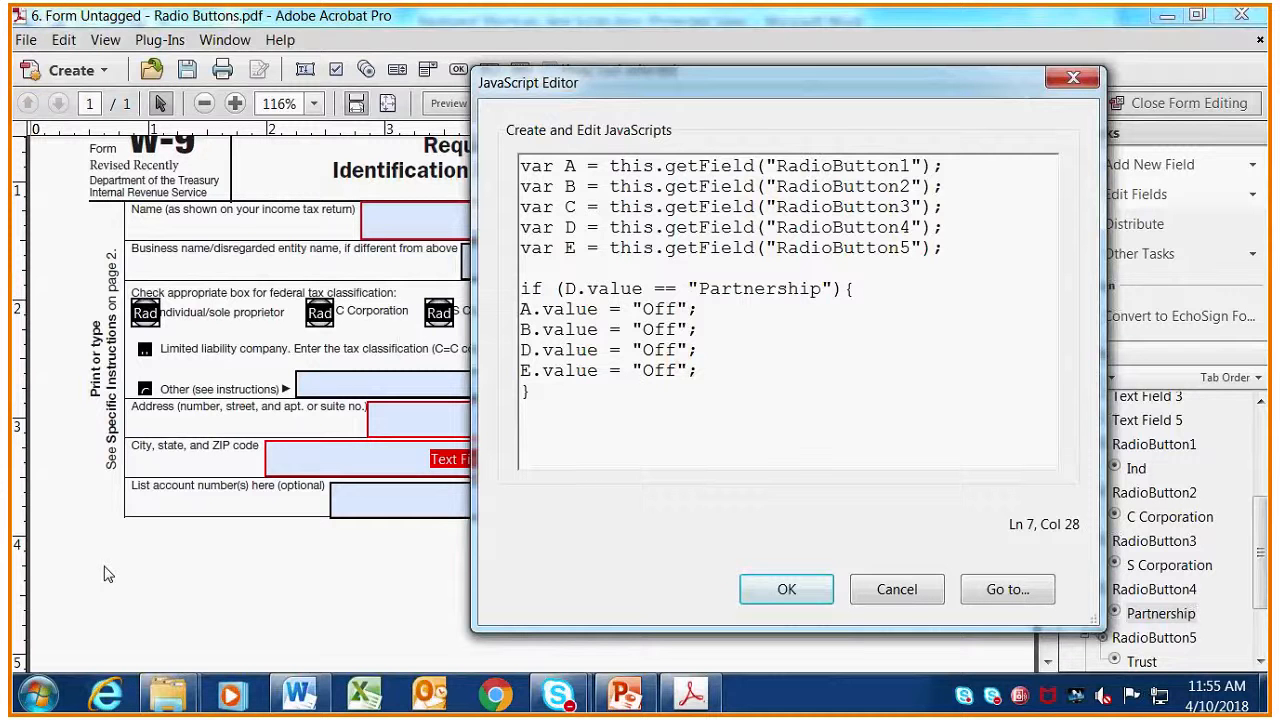
Replace D.value = "Off"; with C.value = "Off"; in the Partnership script, then copy the whole script and save the Mouse Up action
{"action": "left_click", "coordinate": [531, 350]}
{"action": "key", "text": "BackSpace"}
{"action": "type", "text": "C"}
{"action": "key", "text": "ctrl+a"}
{"action": "key", "text": "ctrl+c"}
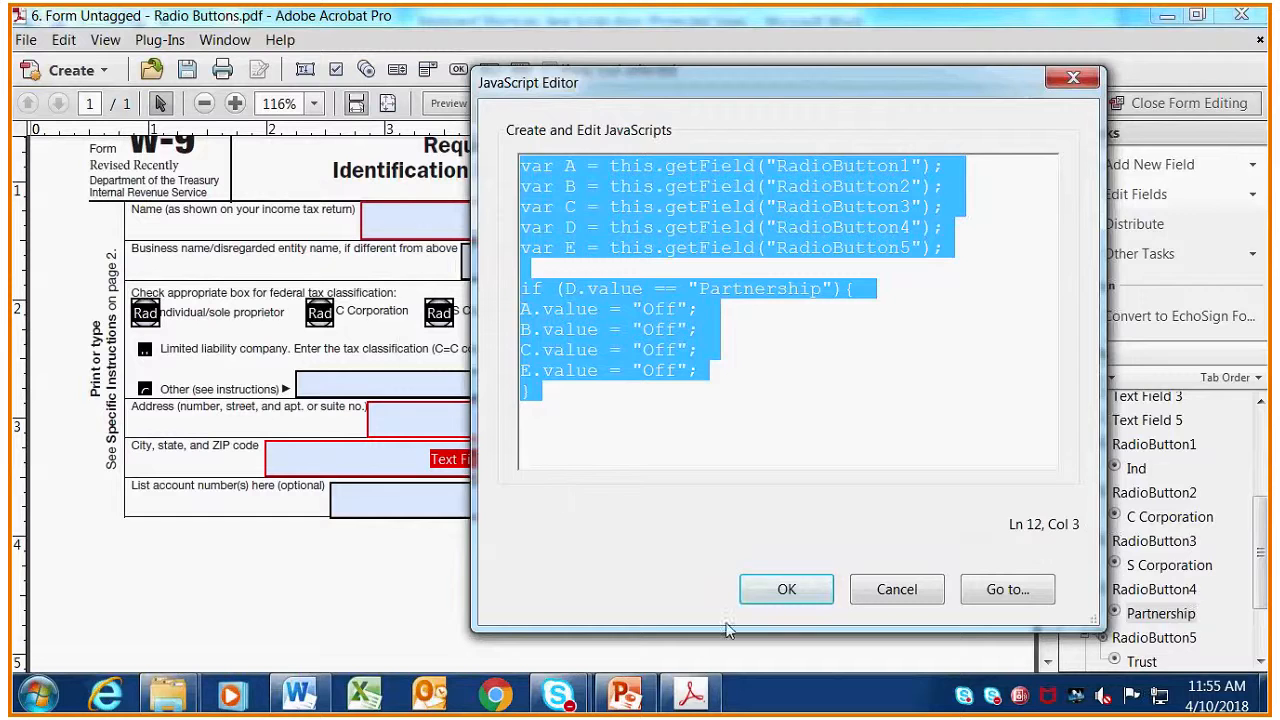
{"action": "left_click", "coordinate": [764, 590]}
Add an On Blur Run a JavaScript action to the Partnership radio button with the copied script
{"action": "left_click", "coordinate": [932, 176]}
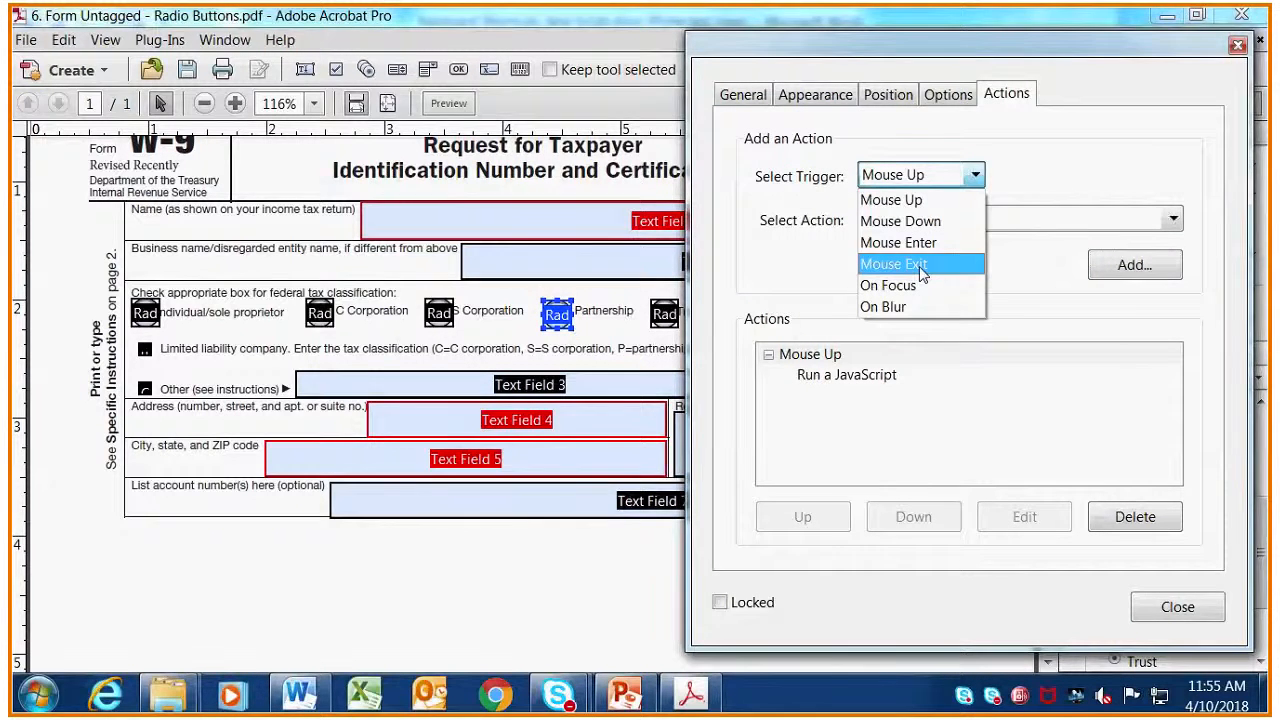
{"action": "left_click", "coordinate": [919, 266]}
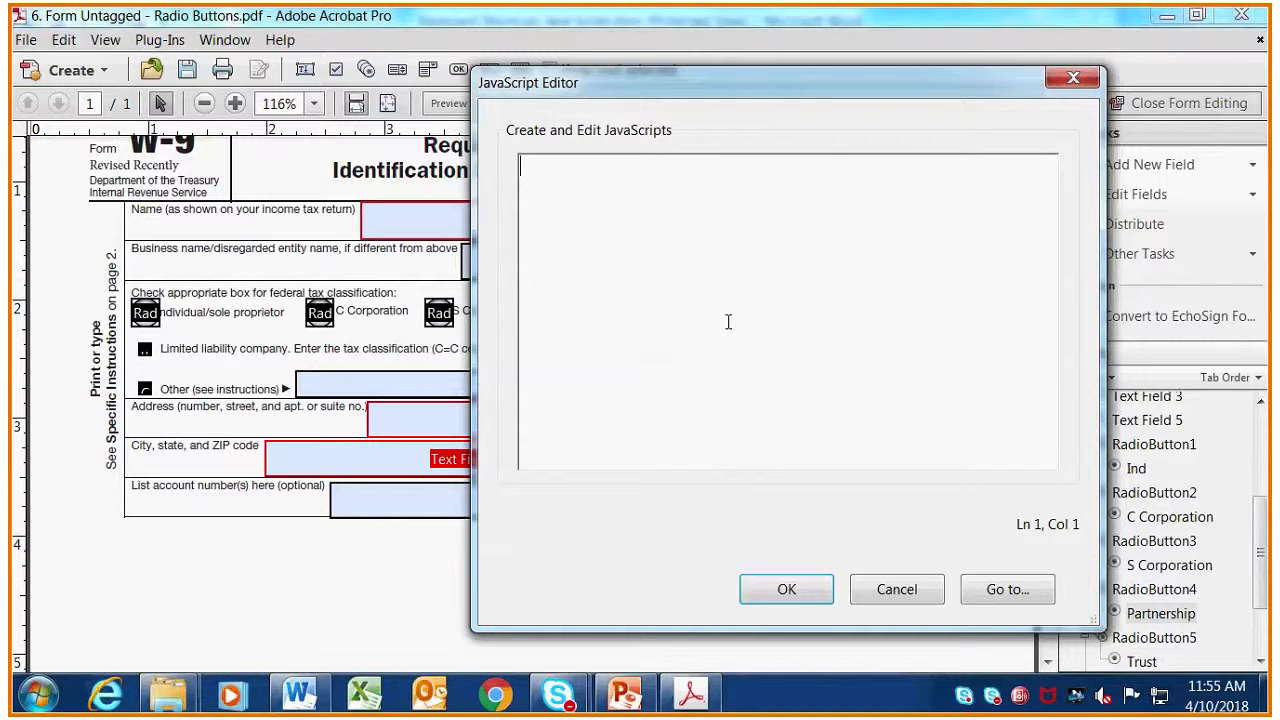
{"action": "key", "text": "ctrl+v"}
{"action": "left_click", "coordinate": [786, 590]}
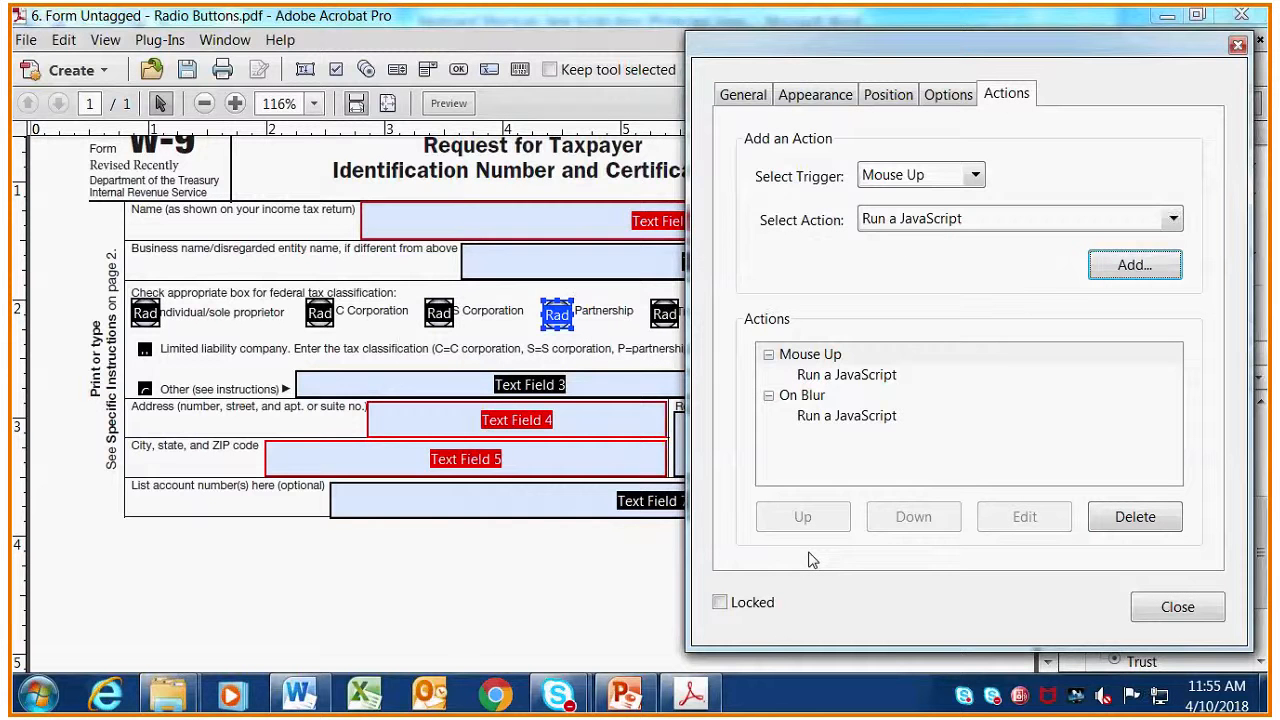
Add a Mouse Up Run a JavaScript action to the Trust/estate radio button and paste the Partnership script into it
{"action": "left_click", "coordinate": [662, 316]}
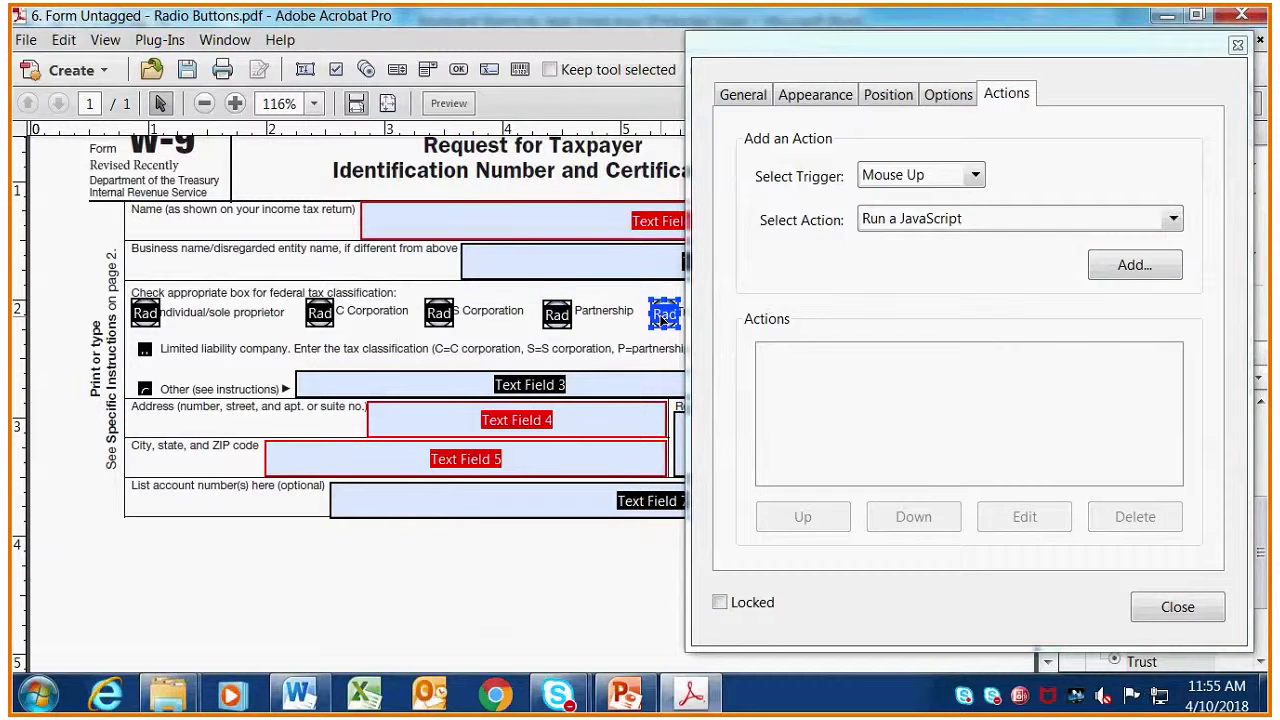
{"action": "left_click", "coordinate": [1107, 268]}
{"action": "key", "text": "ctrl+v"}
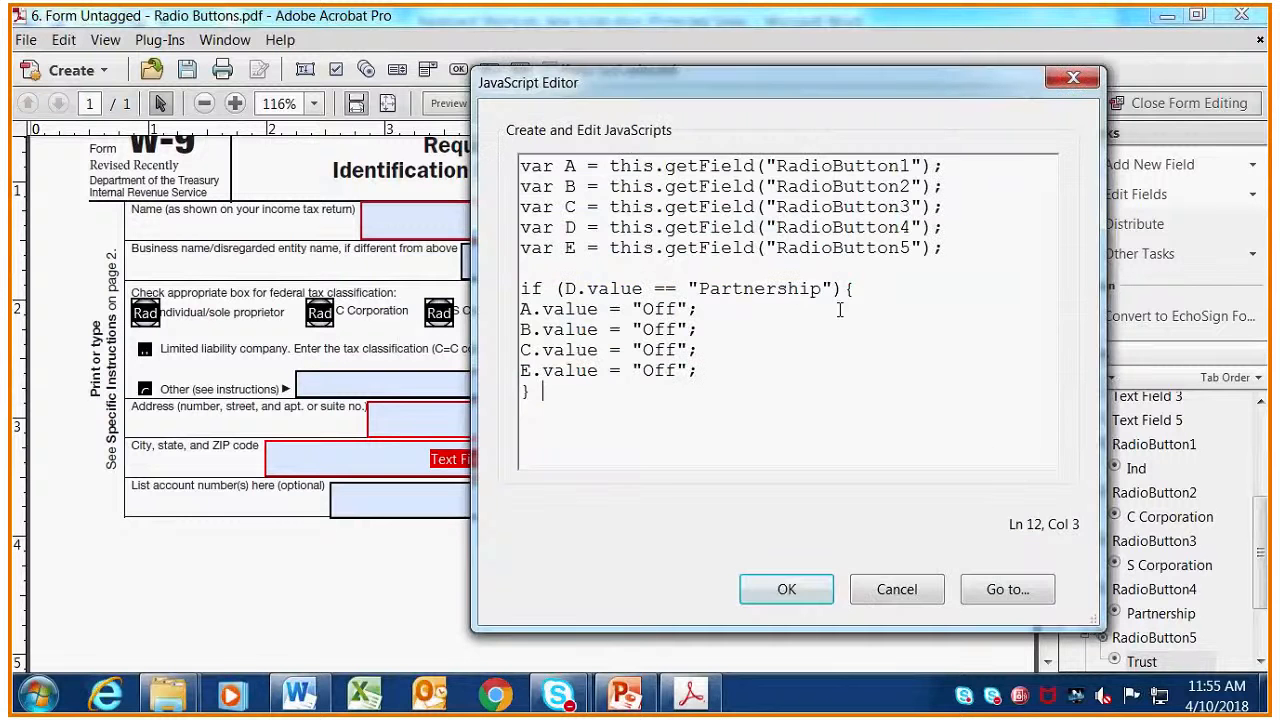
Change the if condition in the Trust/estate script to E.value == "Trust"
{"action": "left_click", "coordinate": [578, 288]}
{"action": "key", "text": "BackSpace"}
{"action": "type", "text": "E"}
{"action": "left_click", "coordinate": [699, 288]}
{"action": "key", "text": "Delete"}
{"action": "key", "text": "Delete"}
{"action": "key", "text": "Delete"}
{"action": "key", "text": "Delete"}
{"action": "key", "text": "Delete"}
{"action": "key", "text": "Delete"}
{"action": "key", "text": "Delete"}
{"action": "key", "text": "Delete"}
{"action": "key", "text": "Delete"}
{"action": "key", "text": "Delete"}
{"action": "key", "text": "Delete"}
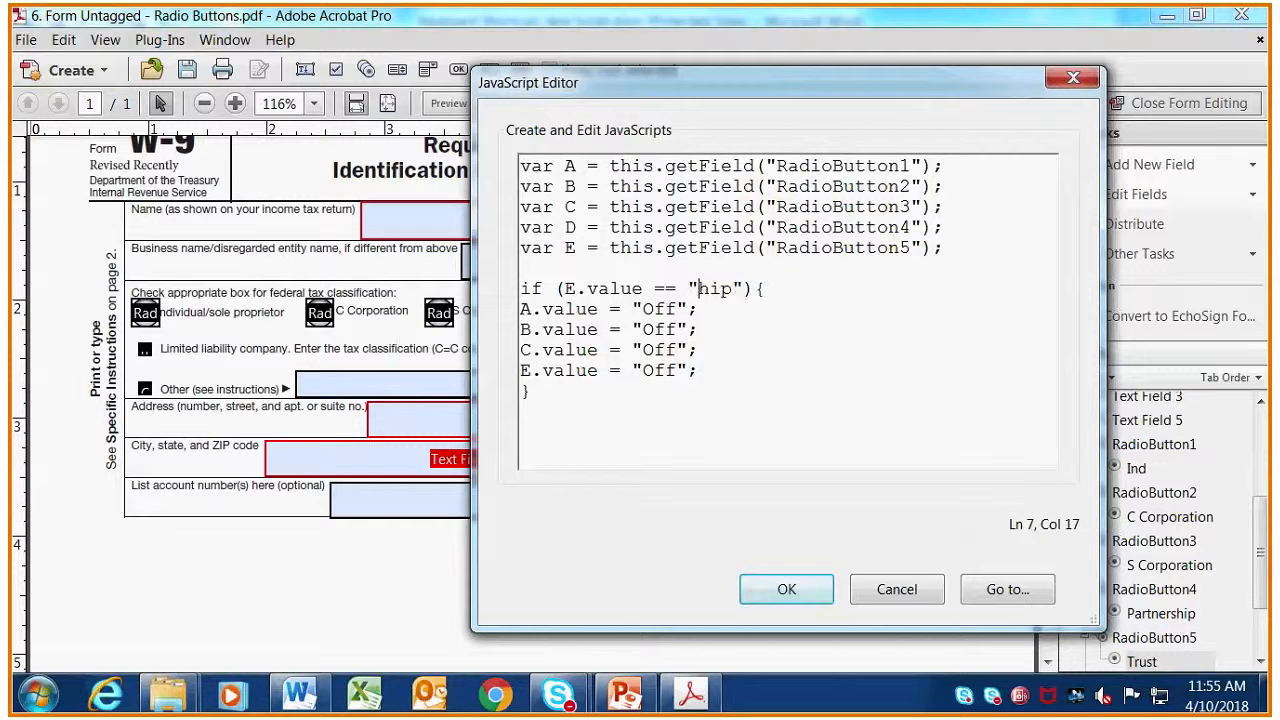
{"action": "type", "text": "Trust"}
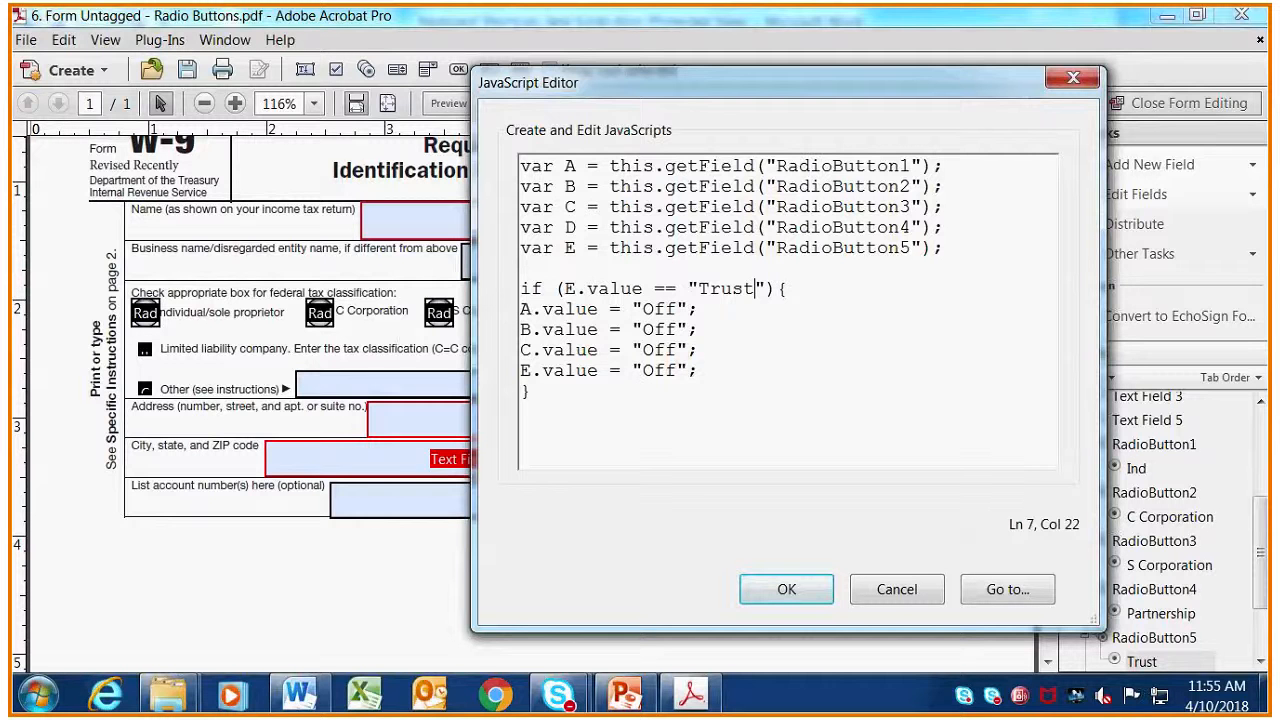
Replace E.value = "Off"; with D.value = "Off"; in the Trust/estate script, then copy the whole script and save the Mouse Up action
{"action": "left_click", "coordinate": [521, 371]}
{"action": "key", "text": "Delete"}
{"action": "type", "text": "D"}
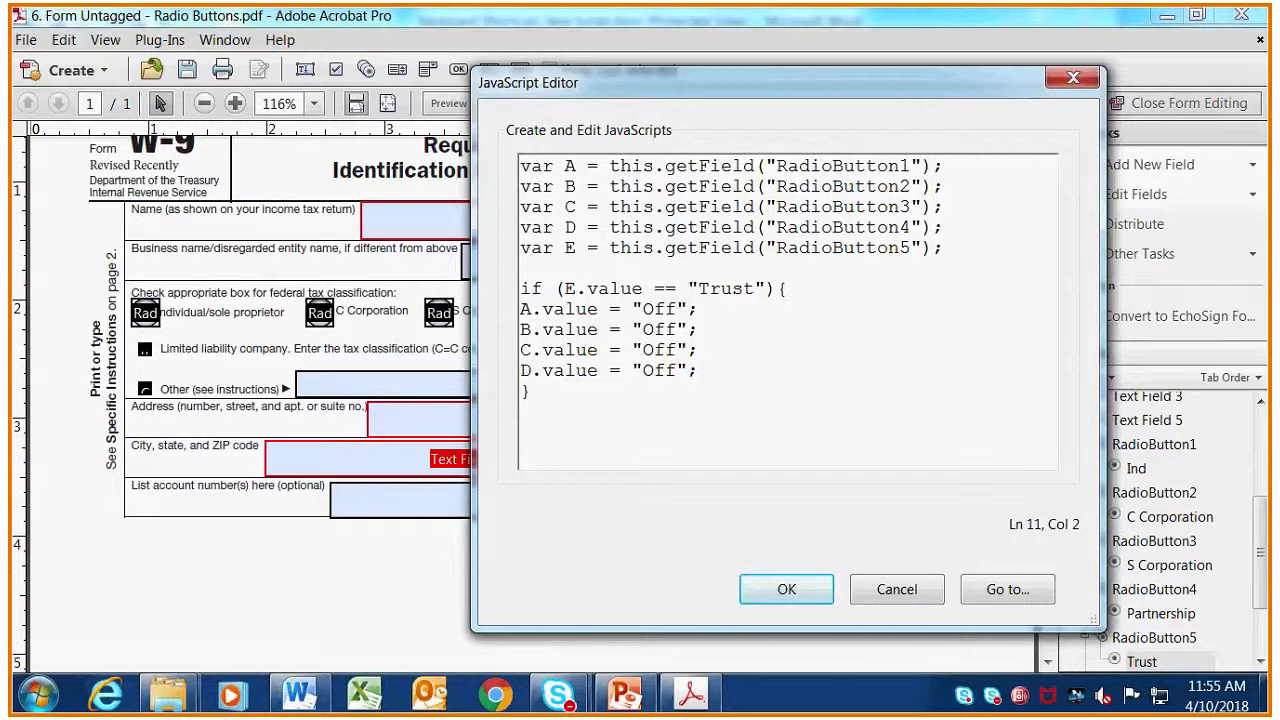
{"action": "key", "text": "ctrl+a"}
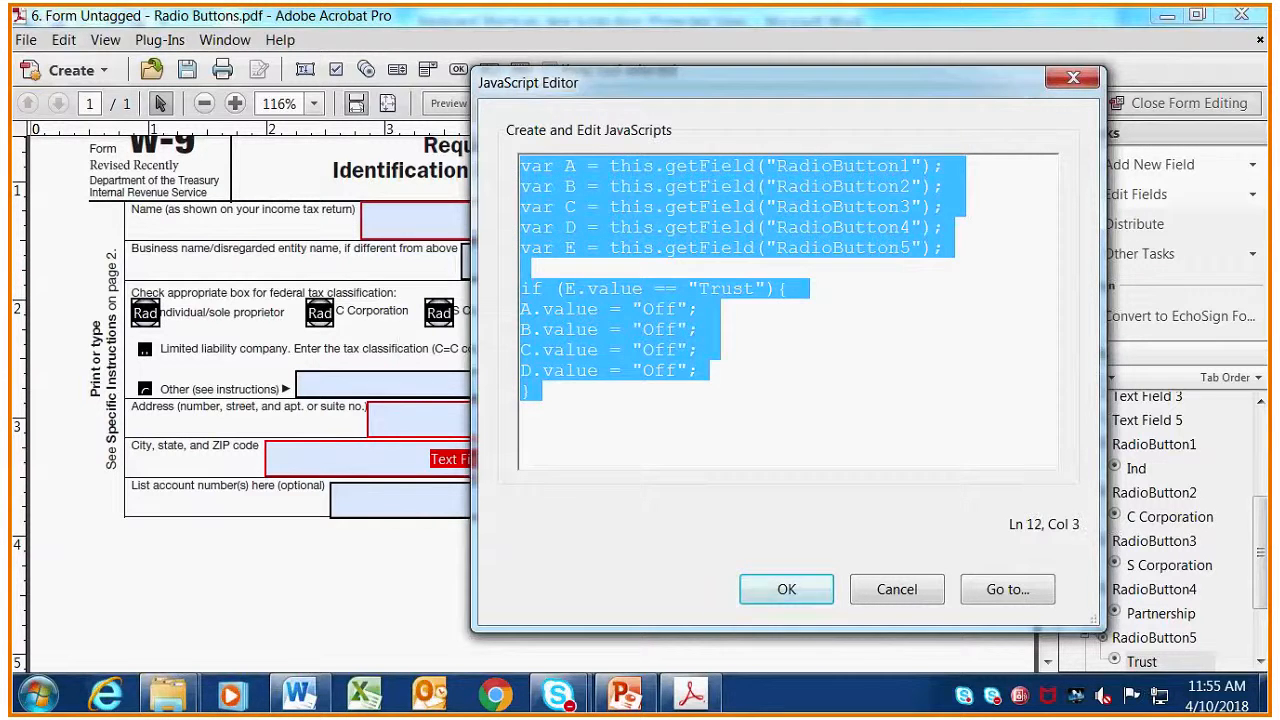
{"action": "left_click", "coordinate": [757, 575]}
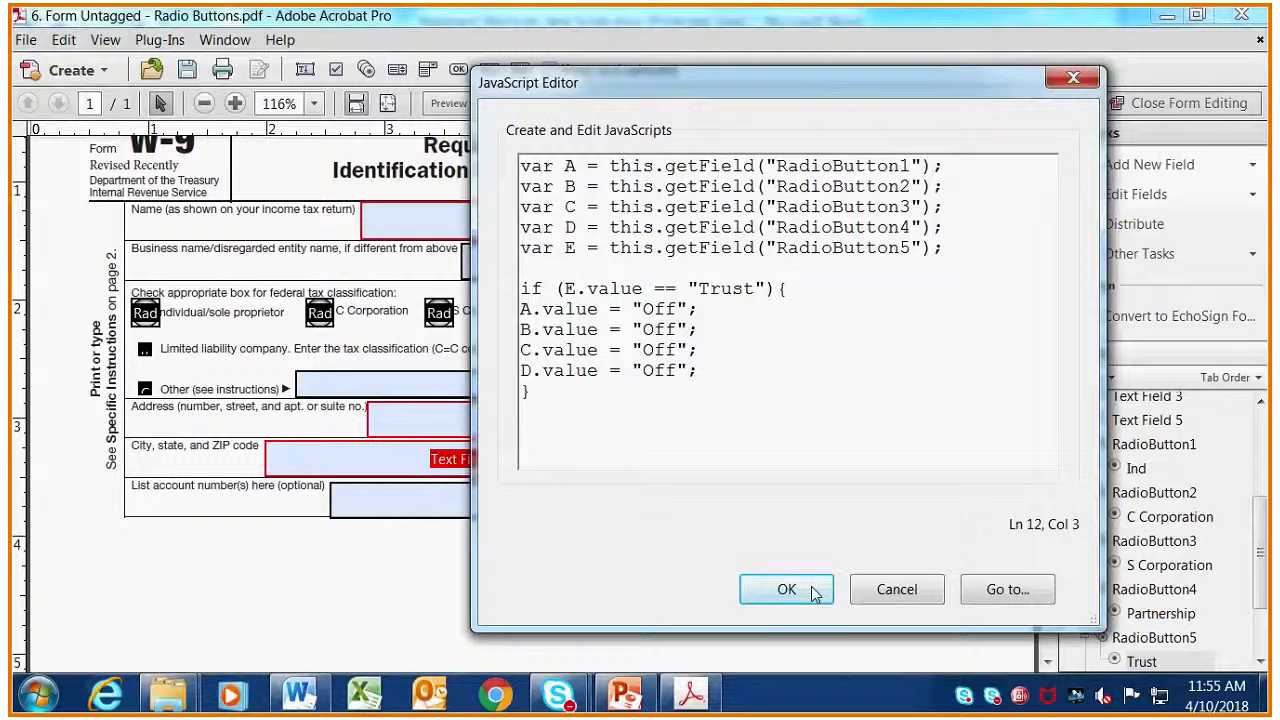
Add an On Blur Run a JavaScript action with the copied script to the Trust/estate radio button and close its properties
{"action": "left_click", "coordinate": [815, 594]}
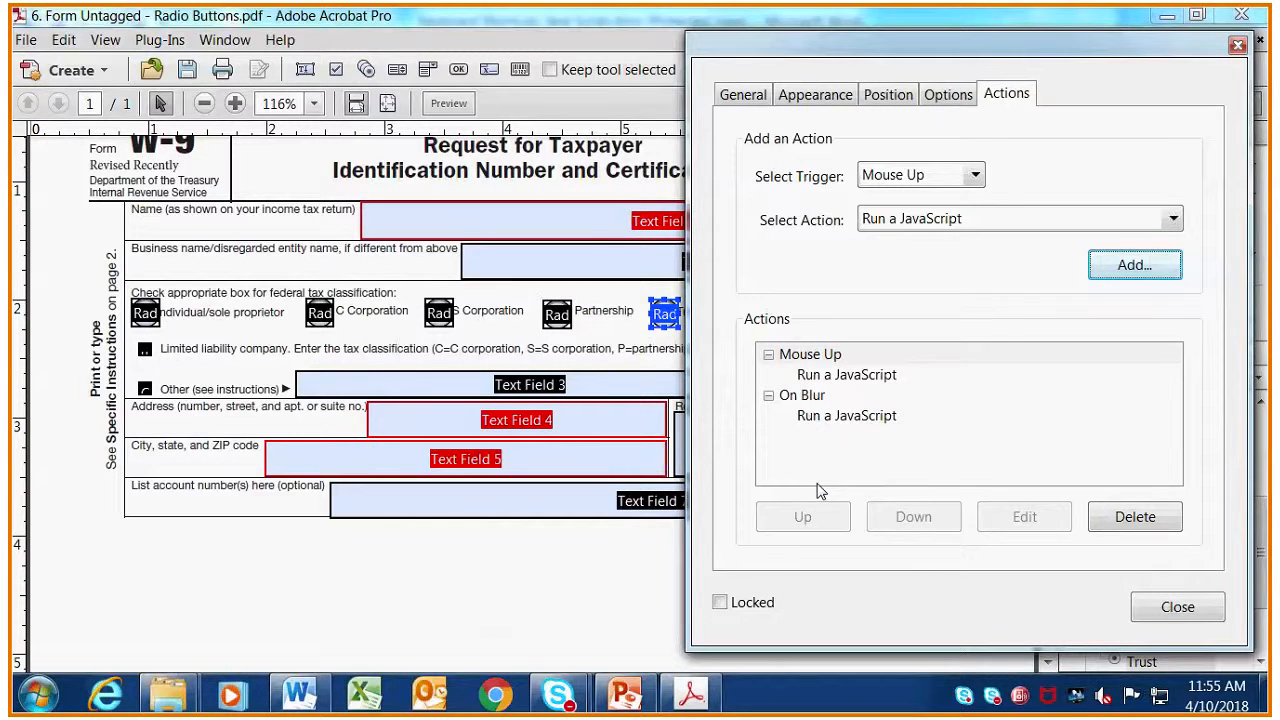
{"action": "left_click_drag", "start_coordinate": [1054, 49], "coordinate": [840, 46]}
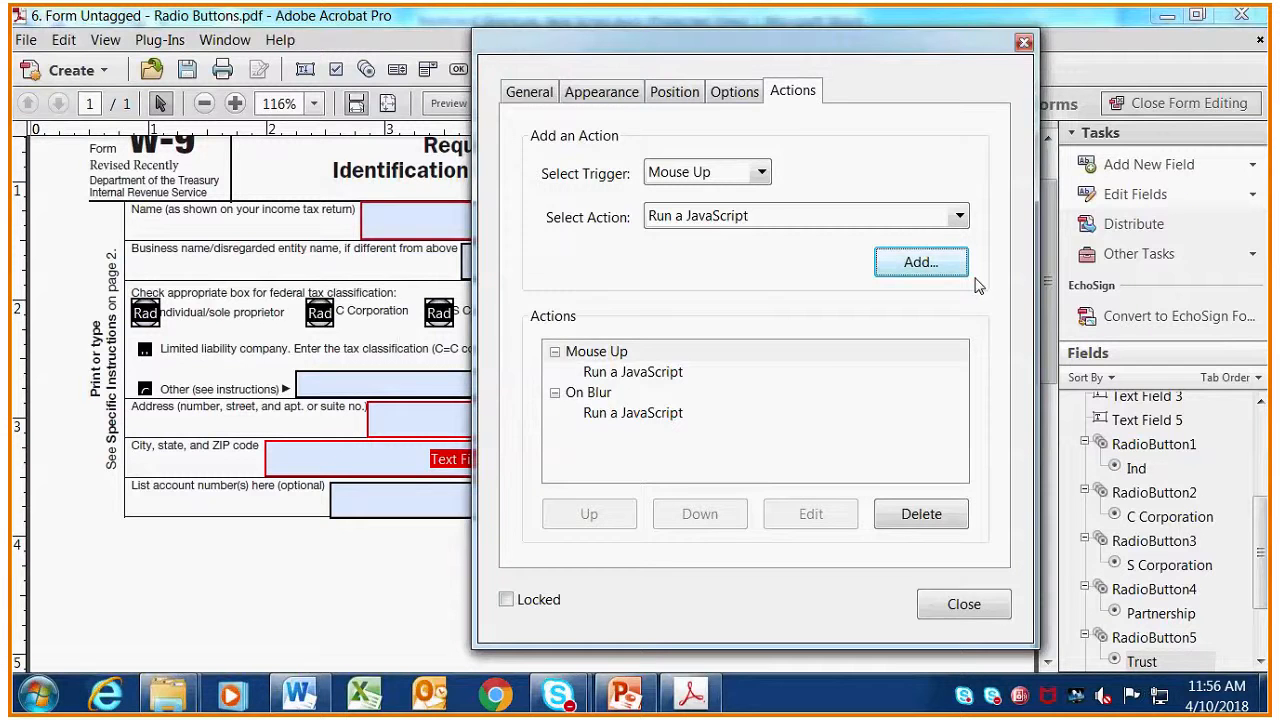
{"action": "left_click", "coordinate": [963, 606]}
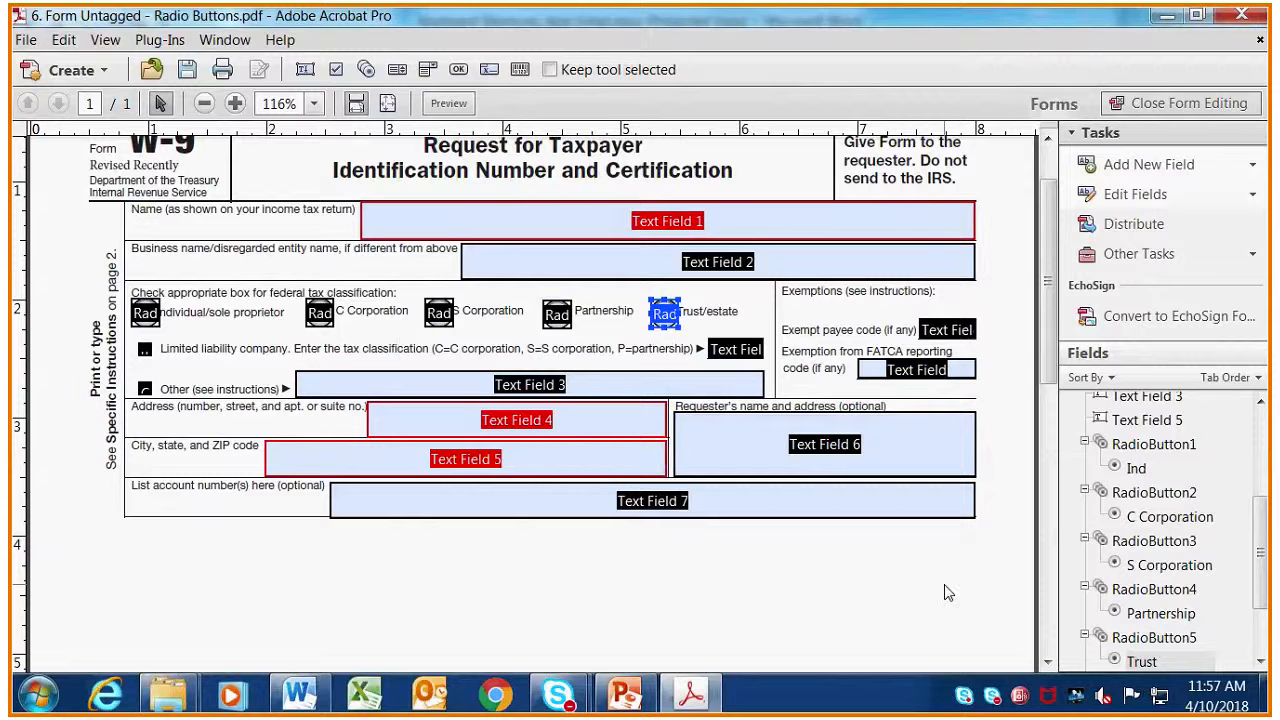
Leave form editing and test the five tax classification radio buttons by selecting them in varying order, ending on Trust/estate
{"action": "left_click", "coordinate": [1190, 112]}
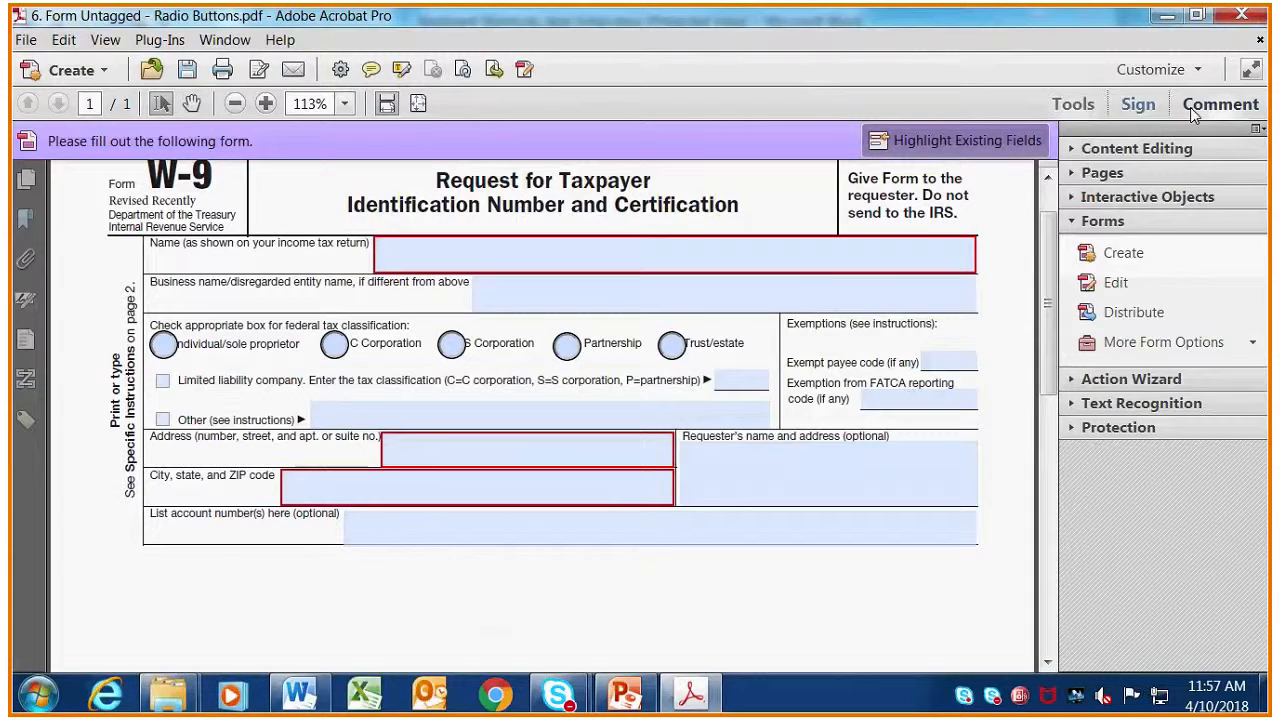
{"action": "left_click", "coordinate": [163, 344]}
{"action": "left_click", "coordinate": [334, 344]}
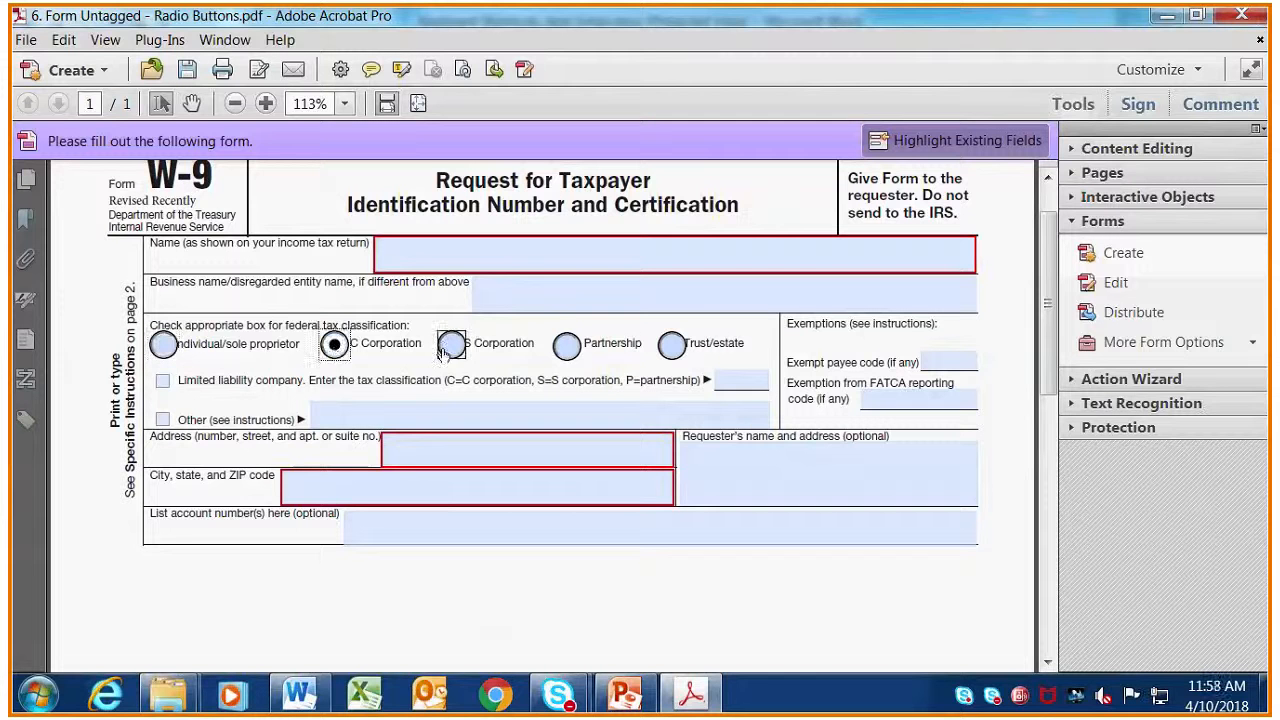
{"action": "left_click", "coordinate": [452, 345]}
{"action": "left_click", "coordinate": [566, 345]}
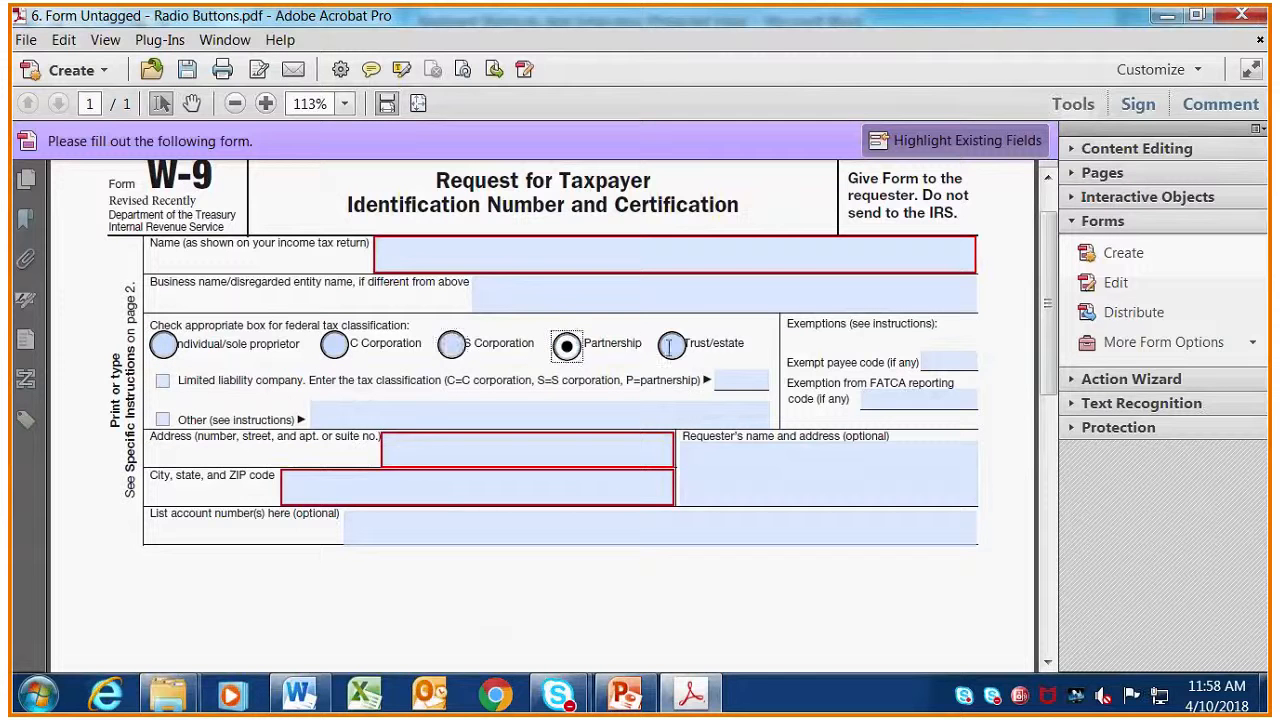
{"action": "left_click", "coordinate": [452, 345]}
{"action": "left_click", "coordinate": [334, 344]}
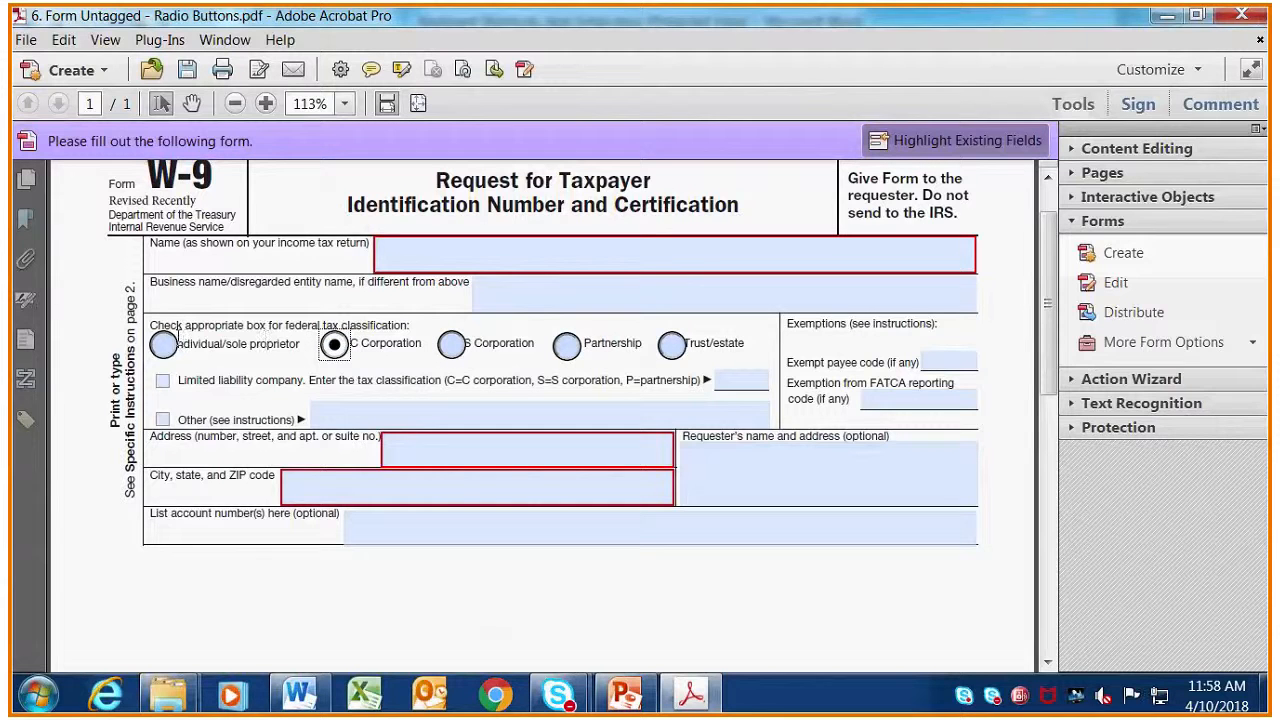
{"action": "left_click", "coordinate": [163, 344]}
{"action": "left_click", "coordinate": [566, 345]}
{"action": "left_click", "coordinate": [452, 345]}
{"action": "left_click", "coordinate": [348, 344]}
{"action": "left_click", "coordinate": [566, 345]}
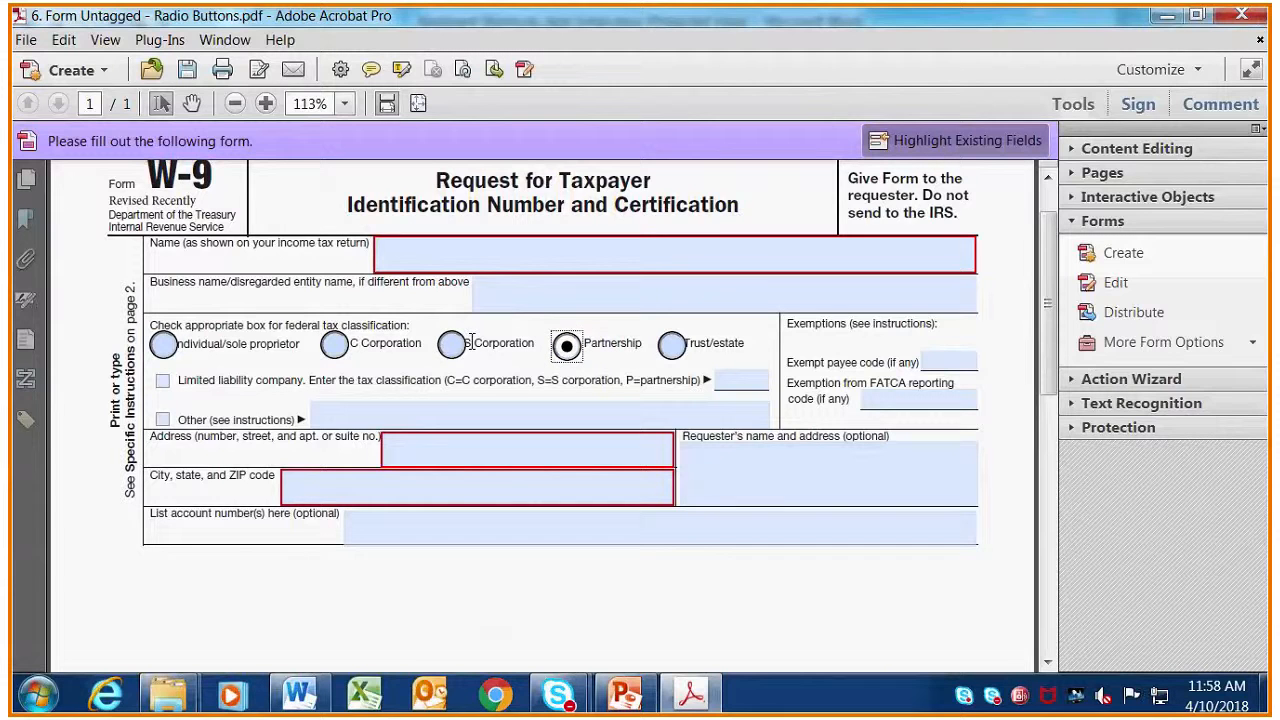
{"action": "left_click", "coordinate": [671, 345]}
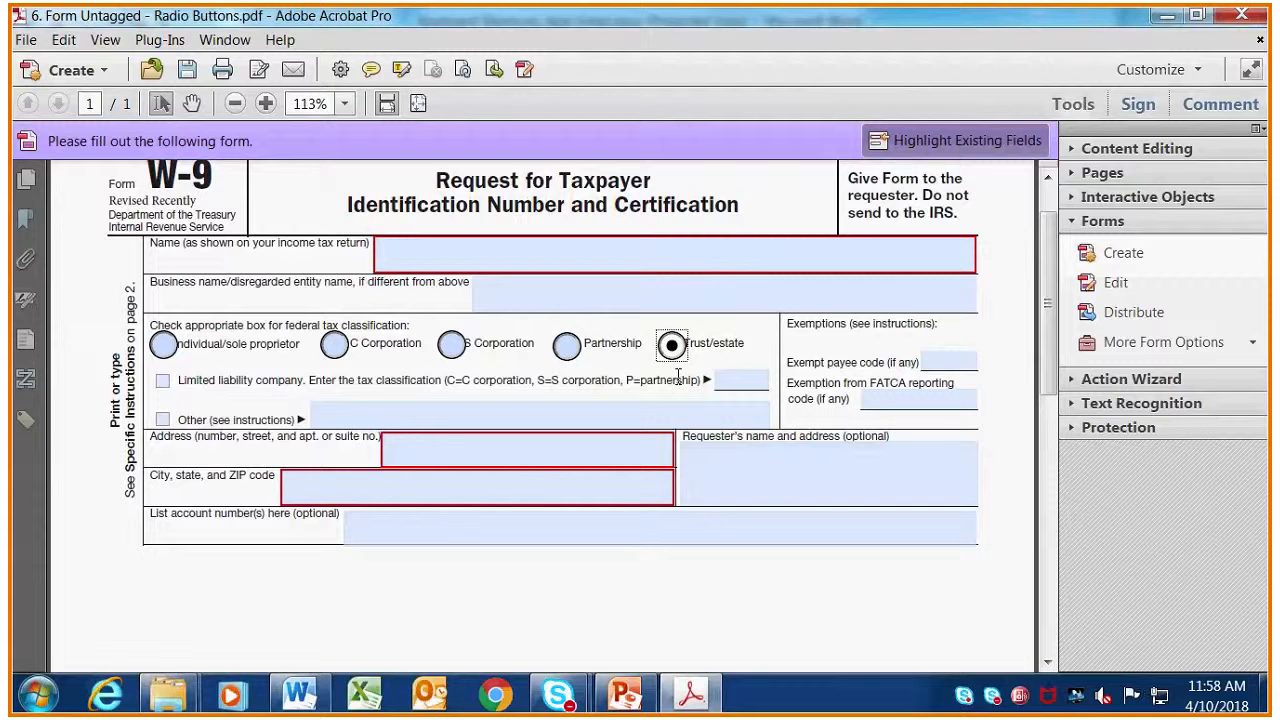
{"action": "left_click", "coordinate": [1144, 283]}
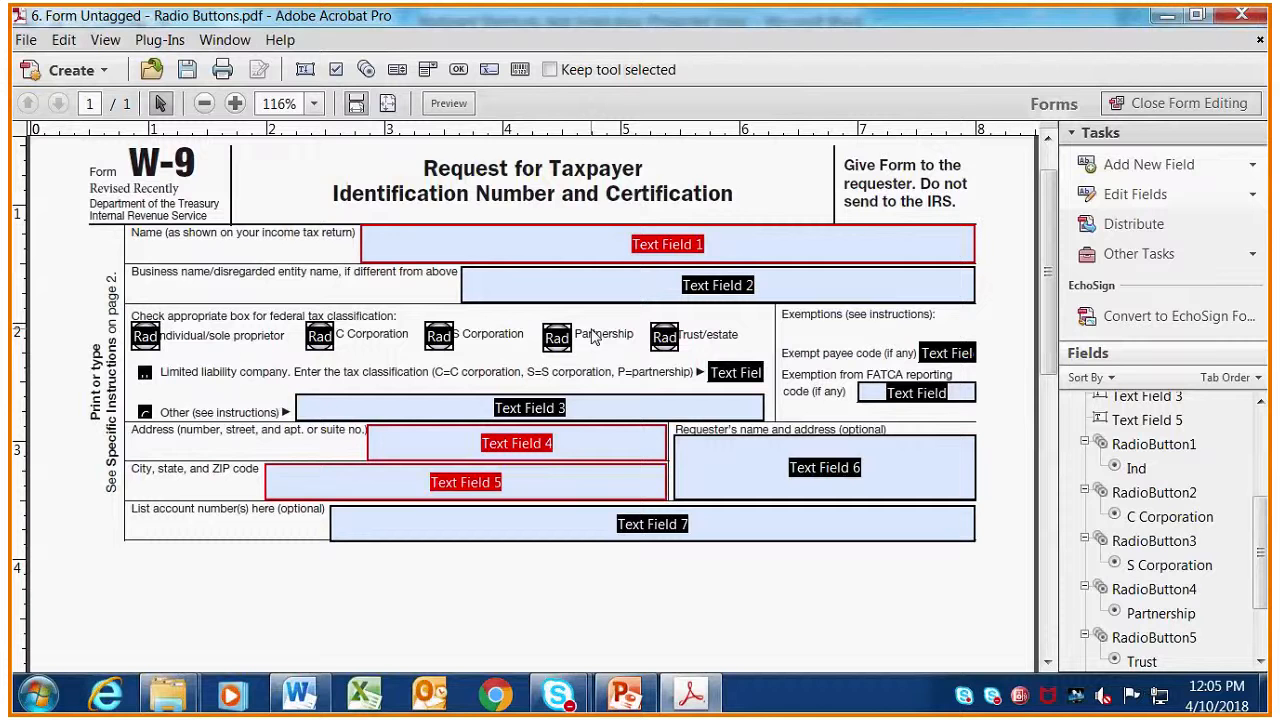
{"action": "left_click", "coordinate": [1205, 104]}
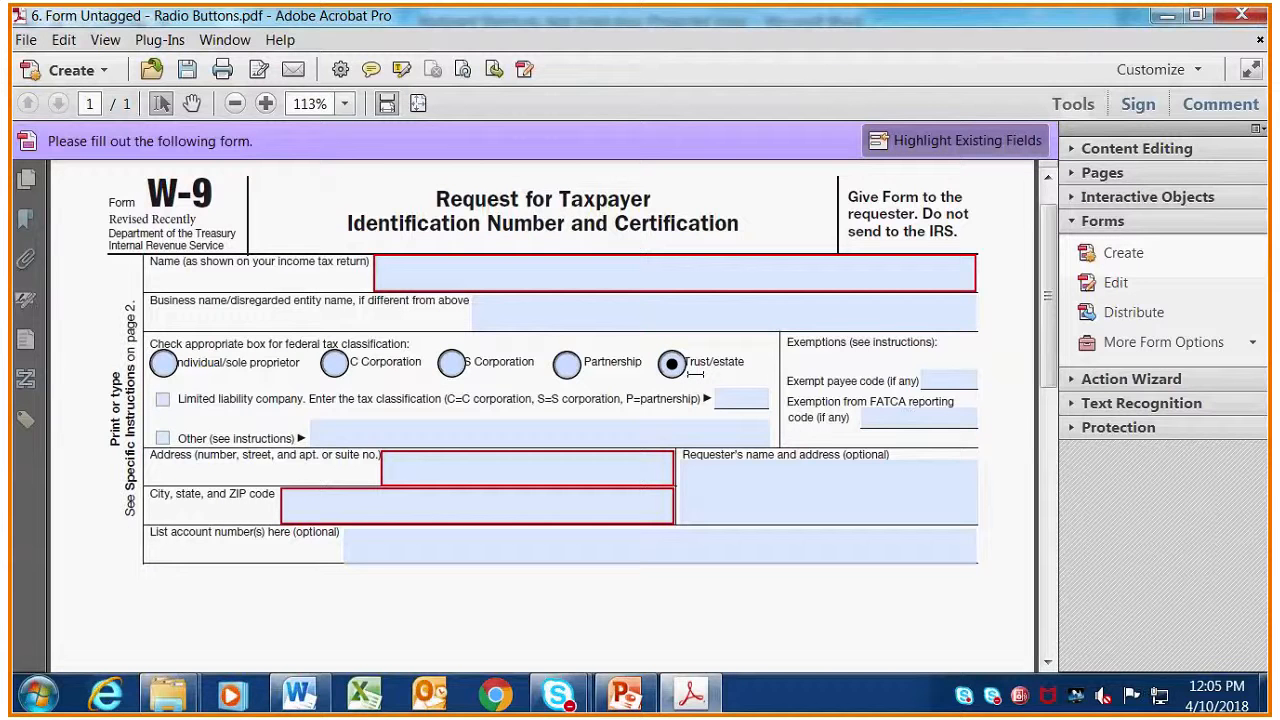
Clear all entries from the W-9 form
{"action": "left_click", "coordinate": [1176, 342]}
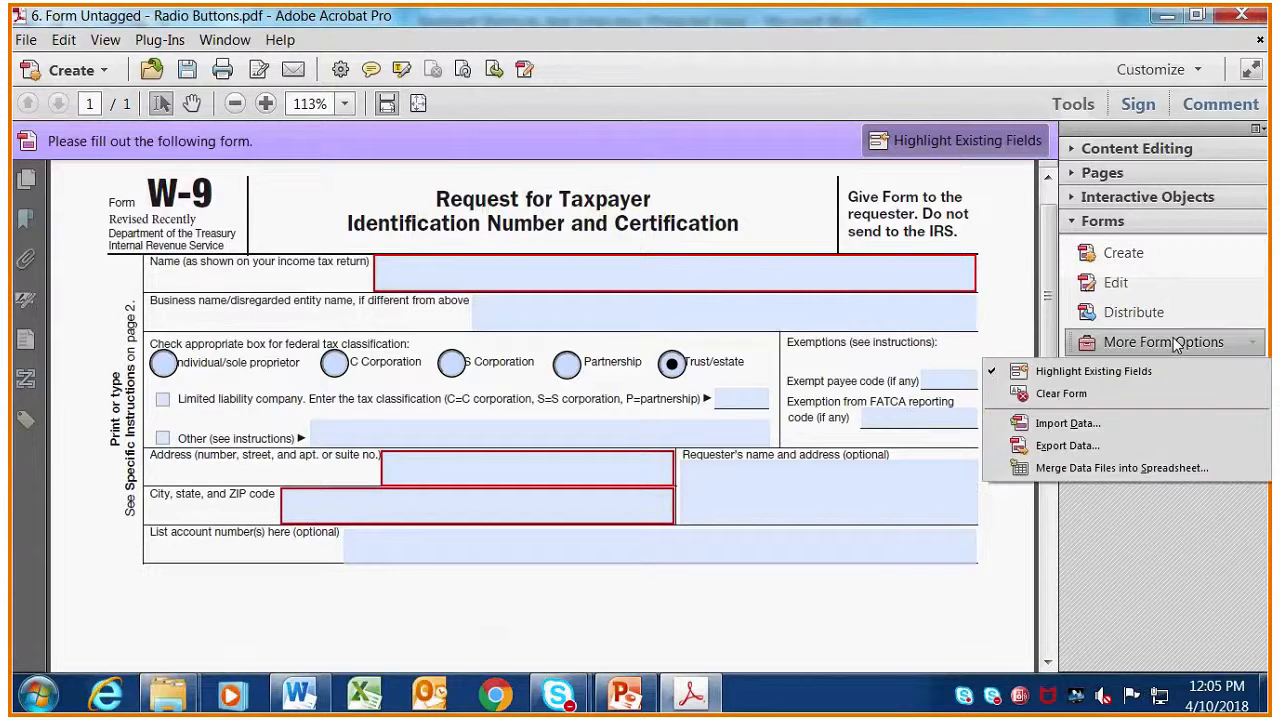
{"action": "left_click", "coordinate": [1106, 394]}
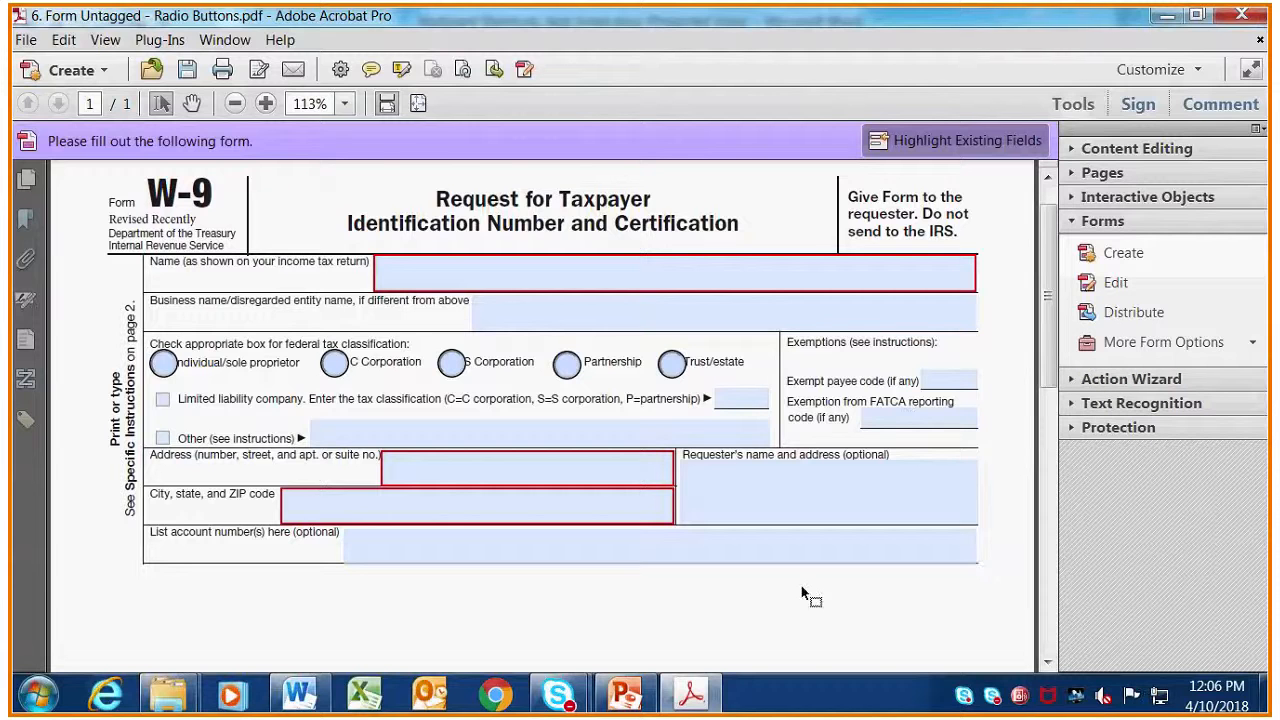
Add tags to the untagged W-9 document and save the file
{"action": "left_click", "coordinate": [25, 420]}
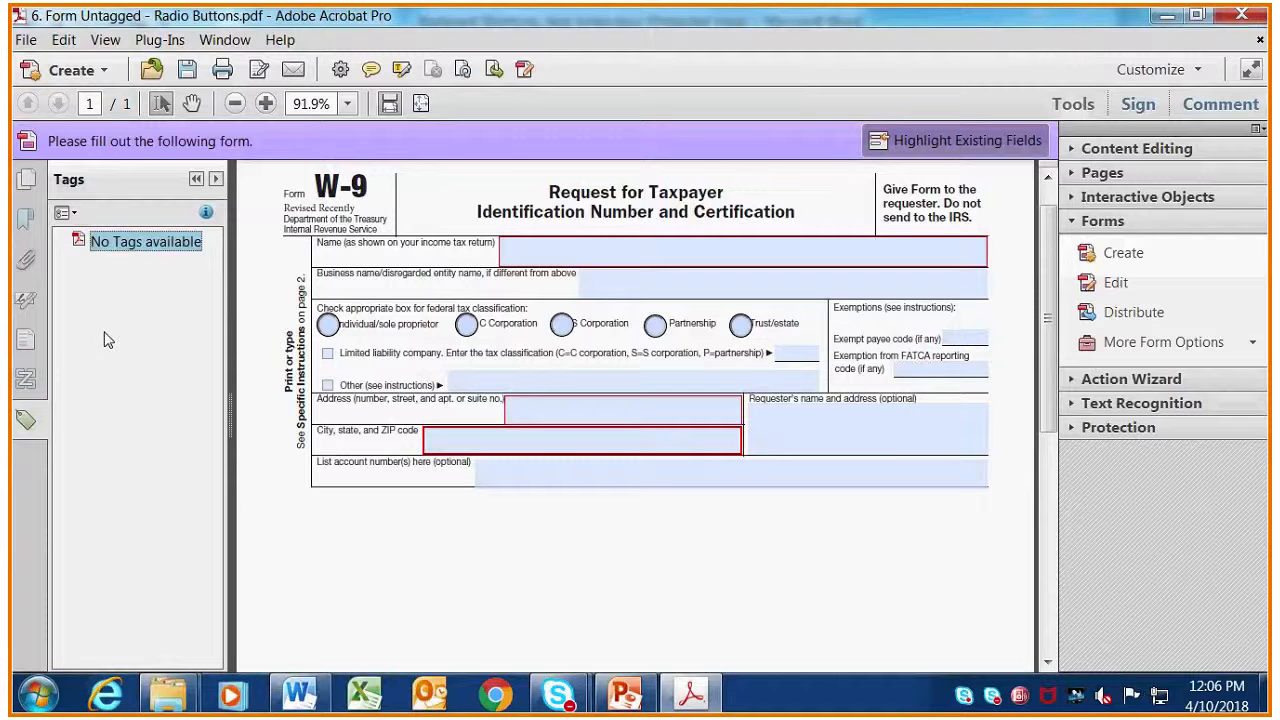
{"action": "right_click", "coordinate": [145, 250]}
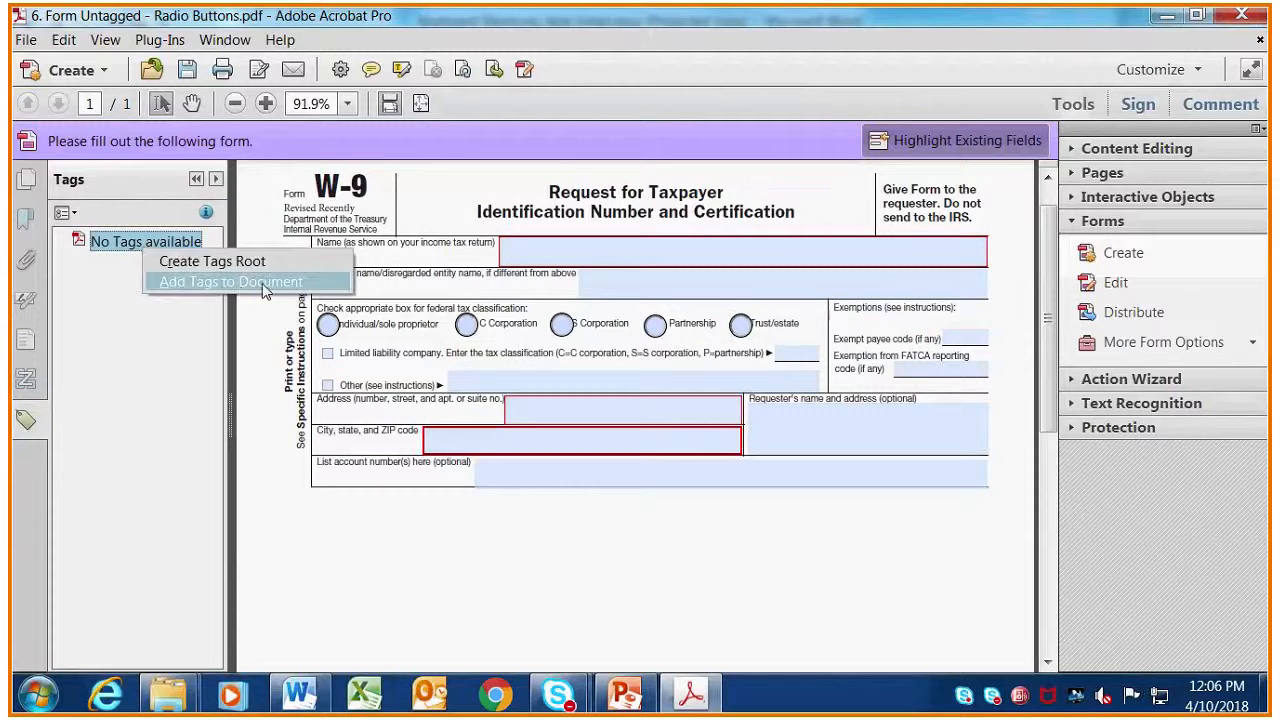
{"action": "left_click", "coordinate": [262, 283]}
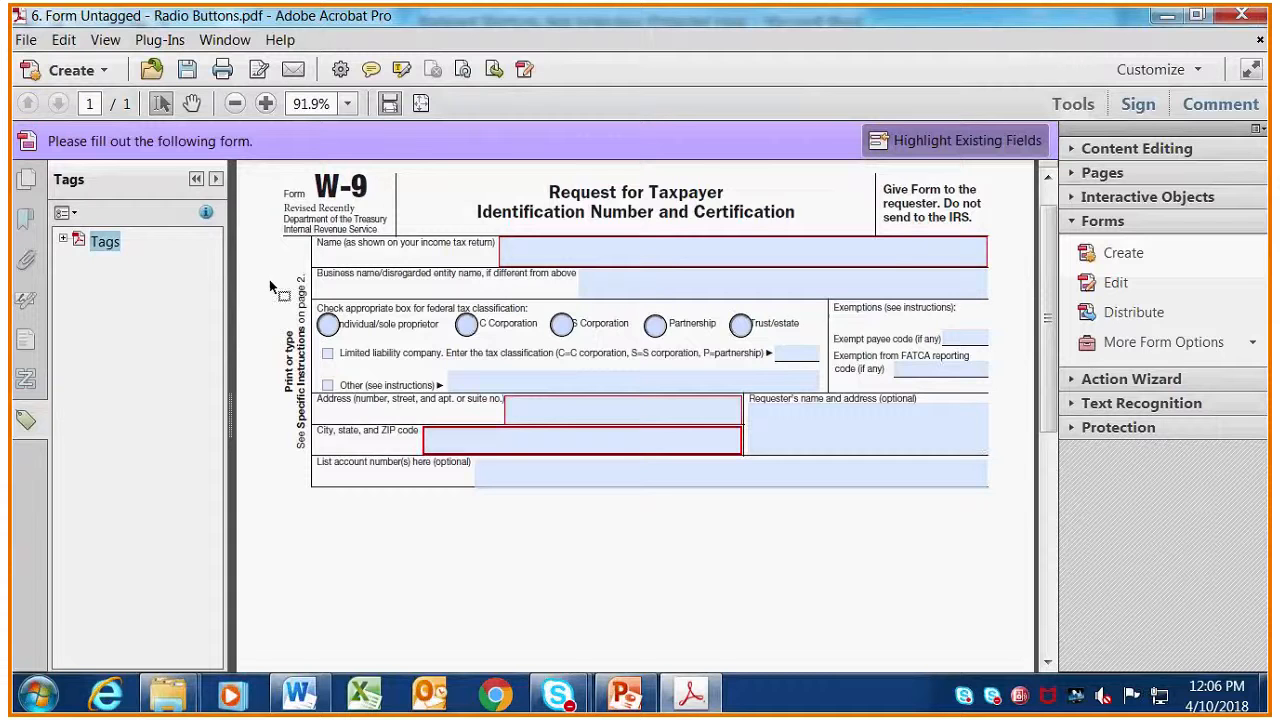
{"action": "left_click", "coordinate": [188, 74]}
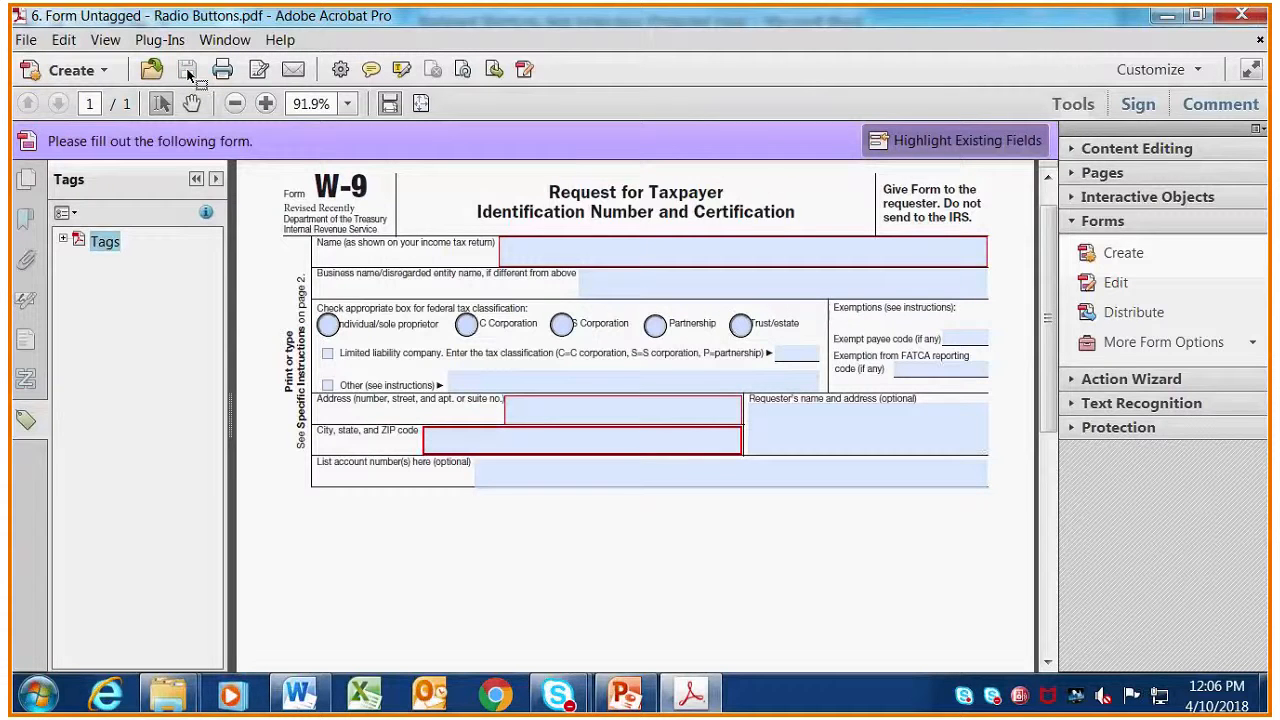